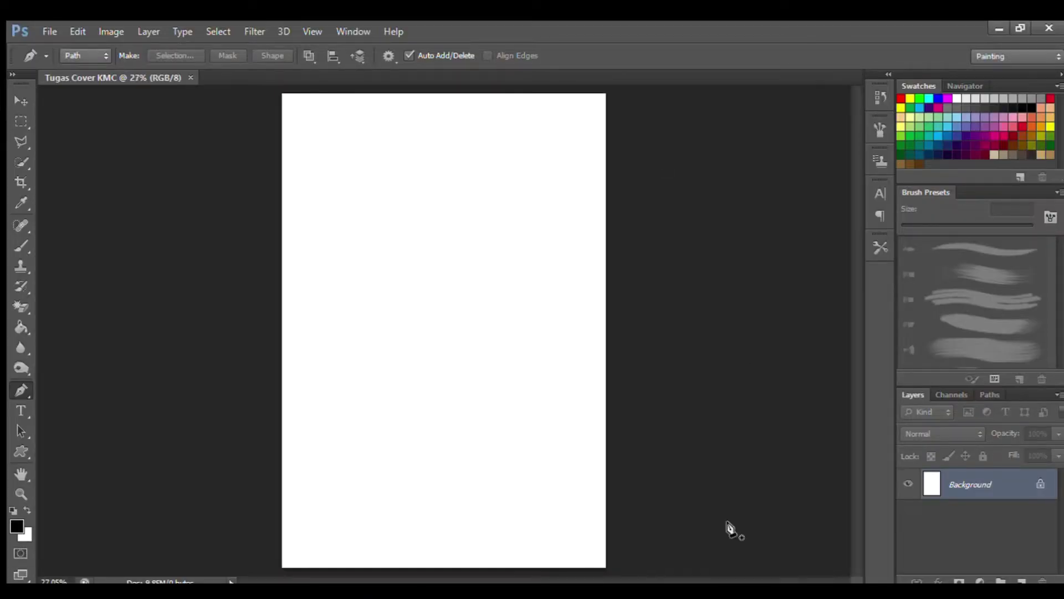
Drag top, bottom and side margin guides onto the cover from the rulers
{"action": "mouse_move", "coordinate": [375, 92]}
{"action": "left_mouse_down"}
{"action": "mouse_move", "coordinate": [410, 107]}
{"action": "mouse_move", "coordinate": [416, 124]}
{"action": "mouse_move", "coordinate": [425, 549]}
{"action": "left_mouse_up"}
{"action": "key", "text": "v"}
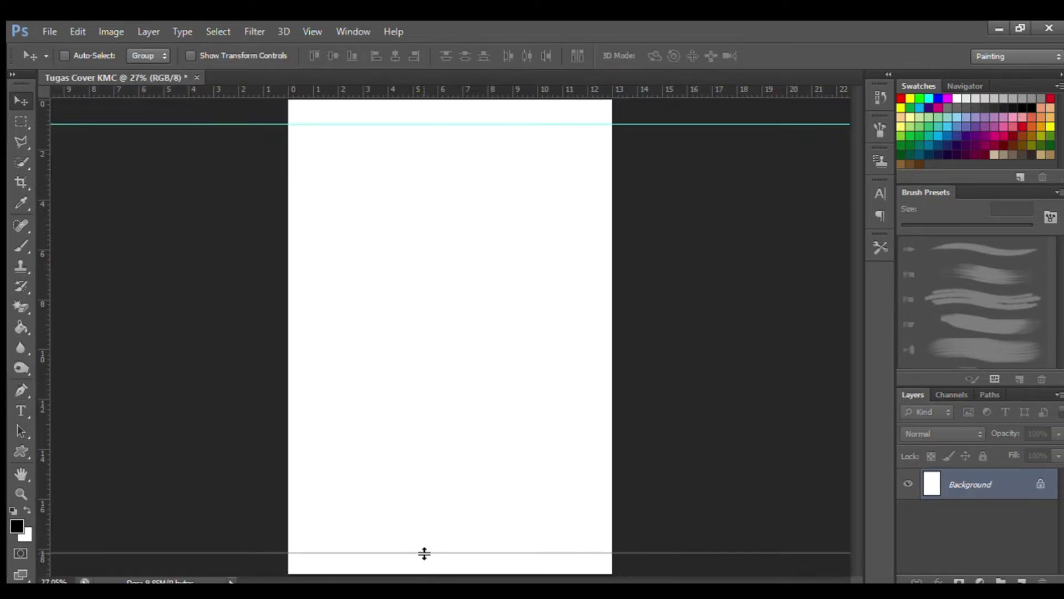
{"action": "mouse_move", "coordinate": [42, 425]}
{"action": "left_mouse_down"}
{"action": "mouse_move", "coordinate": [606, 425]}
{"action": "mouse_move", "coordinate": [294, 423]}
{"action": "mouse_move", "coordinate": [313, 423]}
{"action": "left_mouse_up"}
Place the headphone girl photo on the cover, enlarged to fill most of it
{"action": "key", "text": "ctrl+a"}
{"action": "key", "text": "v"}
{"action": "left_click_drag", "start_coordinate": [532, 401], "coordinate": [442, 261]}
{"action": "key", "text": "ctrl+t"}
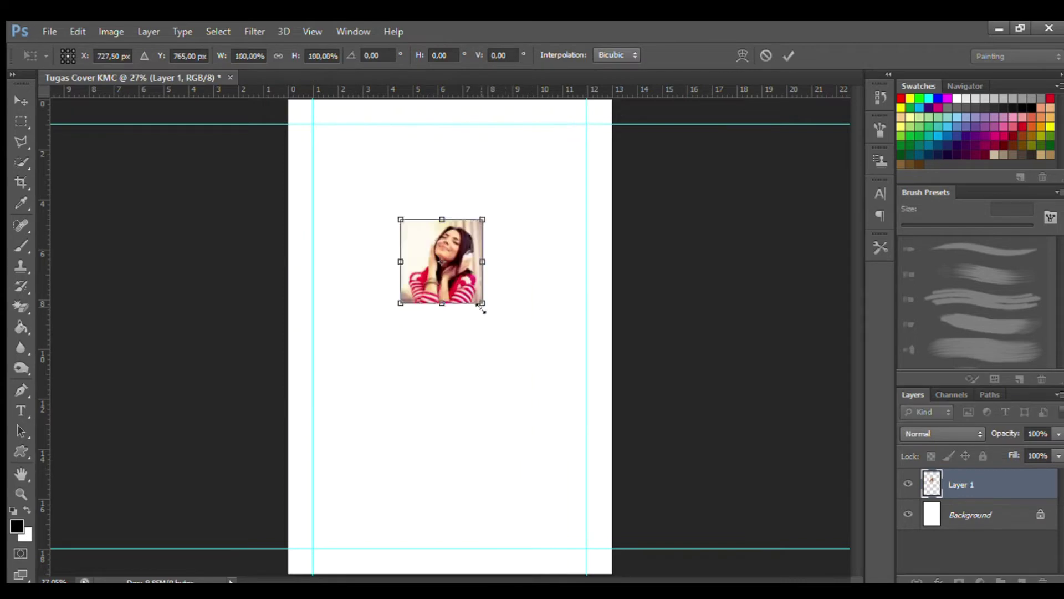
{"action": "left_click_drag", "start_coordinate": [483, 305], "coordinate": [611, 564]}
{"action": "left_click_drag", "start_coordinate": [530, 450], "coordinate": [529, 469]}
{"action": "key", "text": "Return"}
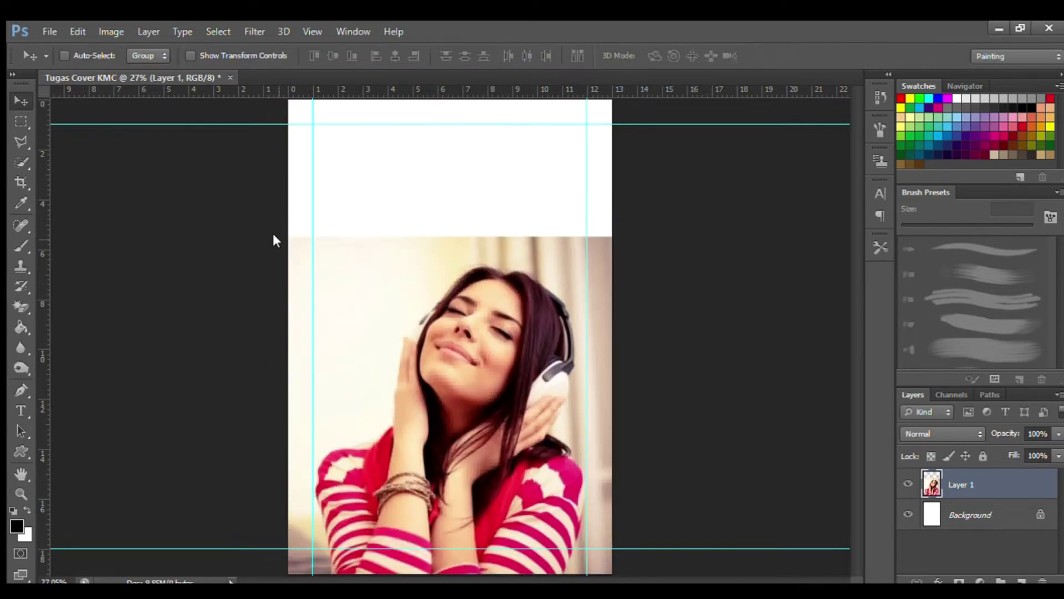
Rename the photo layer 'Referensi' and add an empty layer named 'LineArt' above it
{"action": "double_click", "coordinate": [961, 484]}
{"action": "type", "text": "Referensi"}
{"action": "left_click", "coordinate": [1022, 581]}
{"action": "double_click", "coordinate": [961, 484]}
{"action": "type", "text": "LineArt"}
{"action": "key", "text": "Return"}
Trace the first upper-eyelid lash shape with the Pen tool
{"action": "key", "text": "b"}
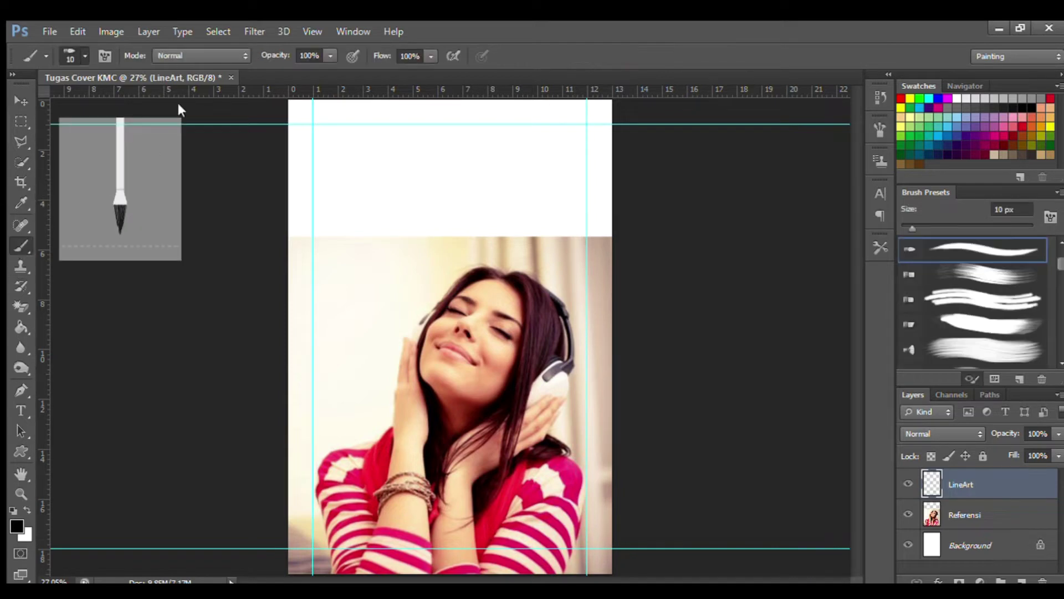
{"action": "left_click", "coordinate": [20, 388]}
{"action": "scroll", "coordinate": [393, 302], "scroll_direction": "up", "scroll_amount": 5}
{"action": "scroll", "coordinate": [583, 322], "scroll_direction": "up", "scroll_amount": 5}
{"action": "left_click", "coordinate": [627, 405]}
{"action": "left_click_drag", "start_coordinate": [432, 339], "coordinate": [327, 376]}
{"action": "left_click_drag", "start_coordinate": [627, 405], "coordinate": [727, 468]}
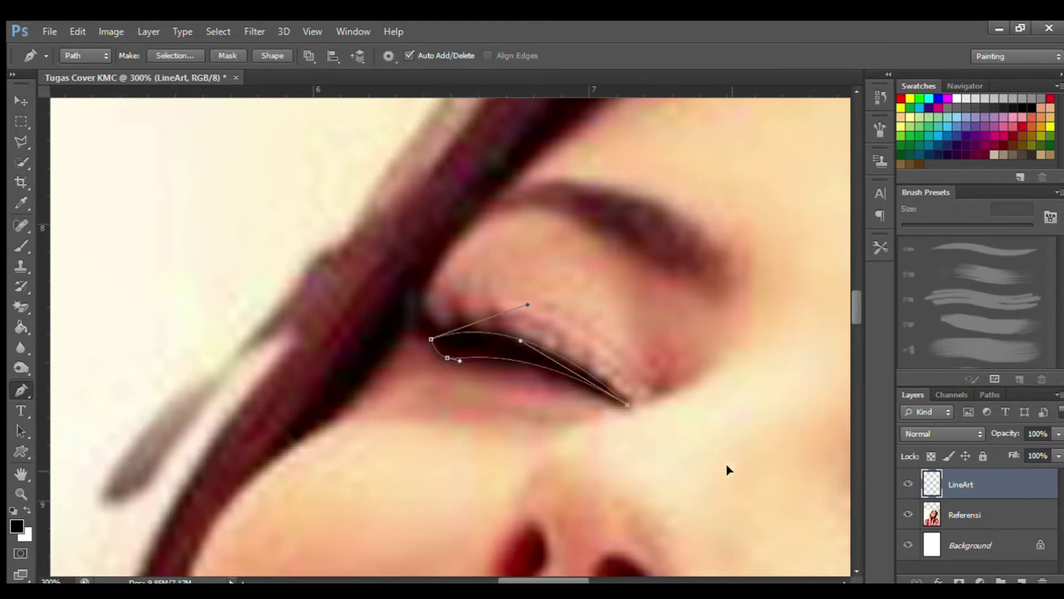
Outline the lower eyelid shape and fill it with black
{"action": "scroll", "coordinate": [726, 468], "scroll_direction": "right", "scroll_amount": 5}
{"action": "scroll", "coordinate": [767, 399], "scroll_direction": "down", "scroll_amount": 5}
{"action": "left_click", "coordinate": [463, 283]}
{"action": "left_click_drag", "start_coordinate": [697, 417], "coordinate": [801, 560]}
{"action": "left_click", "coordinate": [697, 417], "text": "alt"}
{"action": "left_click_drag", "start_coordinate": [627, 391], "coordinate": [589, 352]}
{"action": "left_click_drag", "start_coordinate": [626, 392], "coordinate": [647, 409]}
{"action": "left_click_drag", "start_coordinate": [463, 283], "coordinate": [323, 230]}
{"action": "key", "text": "Escape"}
{"action": "key", "text": "i"}
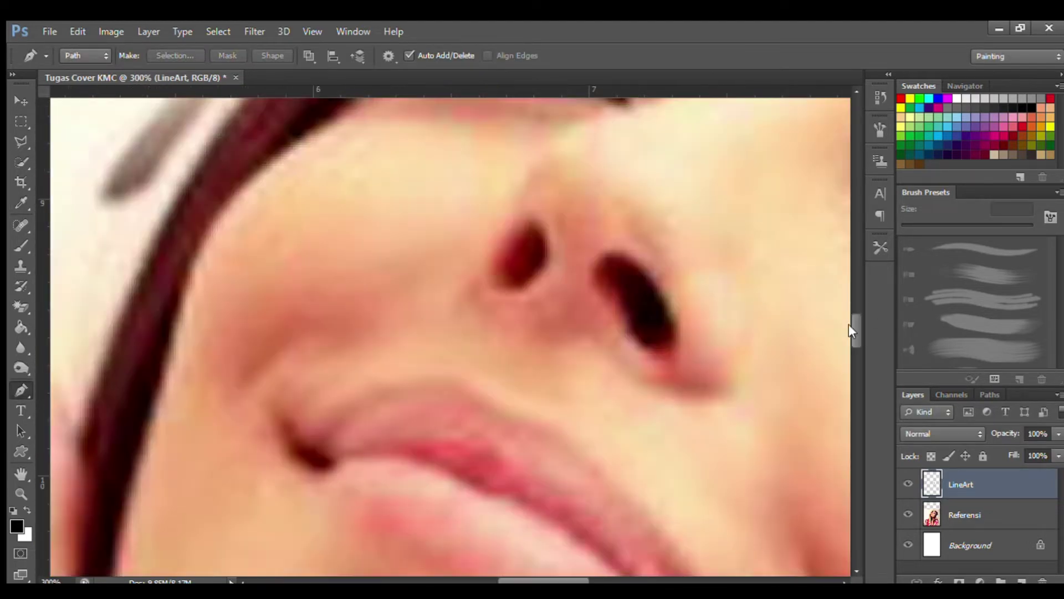
Draw the spiky lash shape at the eye corner and fill it black
{"action": "scroll", "coordinate": [850, 330], "scroll_direction": "up", "scroll_amount": 5}
{"action": "left_click", "coordinate": [431, 423]}
{"action": "left_click_drag", "start_coordinate": [415, 376], "coordinate": [446, 413]}
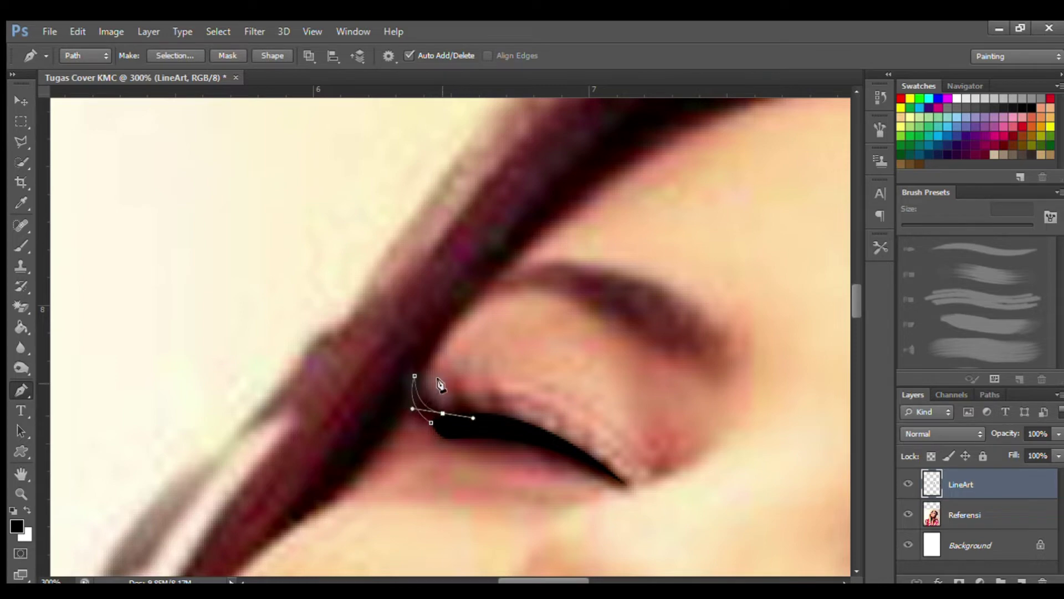
{"action": "left_click_drag", "start_coordinate": [446, 413], "coordinate": [447, 408]}
{"action": "left_click_drag", "start_coordinate": [478, 409], "coordinate": [499, 415]}
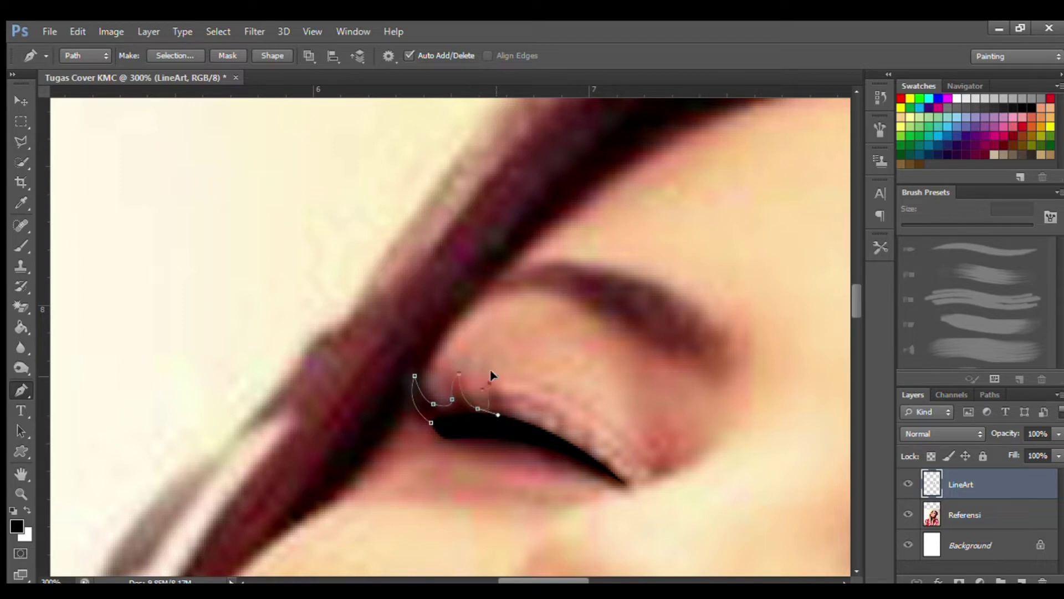
{"action": "left_click", "coordinate": [503, 409]}
{"action": "left_click", "coordinate": [532, 424]}
{"action": "left_click", "coordinate": [432, 423]}
{"action": "key", "text": "ctrl+Return"}
{"action": "key", "text": "alt+BackSpace"}
{"action": "key", "text": "ctrl+d"}
Trace the zig-zag lash outline of the other eye as a closed path
{"action": "scroll", "coordinate": [673, 499], "scroll_direction": "right", "scroll_amount": 10}
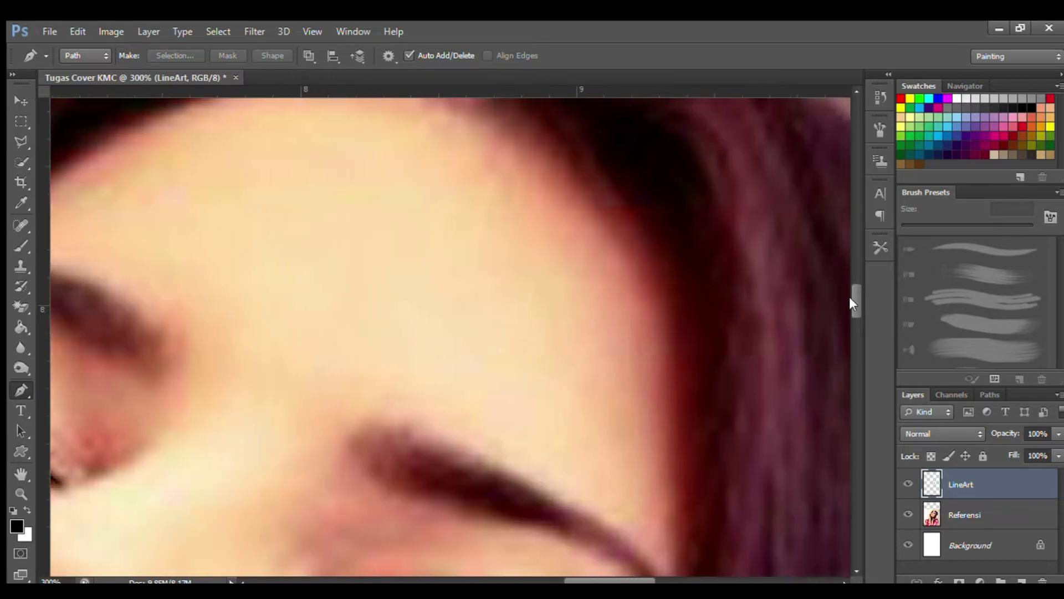
{"action": "scroll", "coordinate": [557, 427], "scroll_direction": "down", "scroll_amount": 10}
{"action": "left_click_drag", "start_coordinate": [559, 425], "coordinate": [579, 421]}
{"action": "left_click", "coordinate": [553, 415]}
{"action": "left_click", "coordinate": [570, 404]}
{"action": "left_click", "coordinate": [561, 382]}
{"action": "left_click", "coordinate": [521, 374]}
{"action": "left_click", "coordinate": [484, 351]}
{"action": "left_click", "coordinate": [560, 424]}
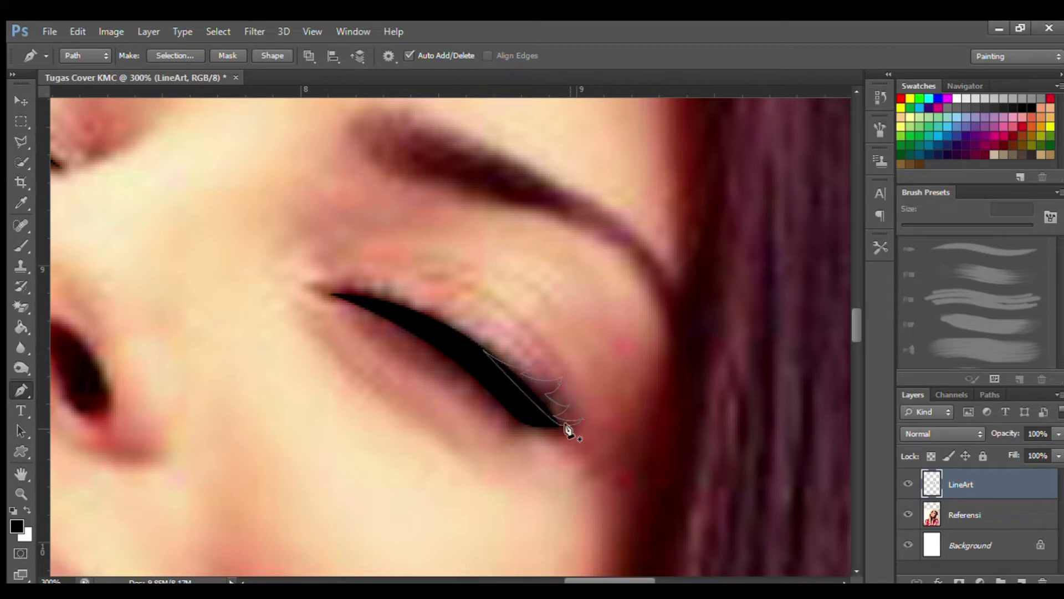
Toggle the Referensi photo and the lash path points to check the lashes
{"action": "left_click", "coordinate": [908, 515]}
{"action": "left_click", "coordinate": [567, 407], "text": "ctrl"}
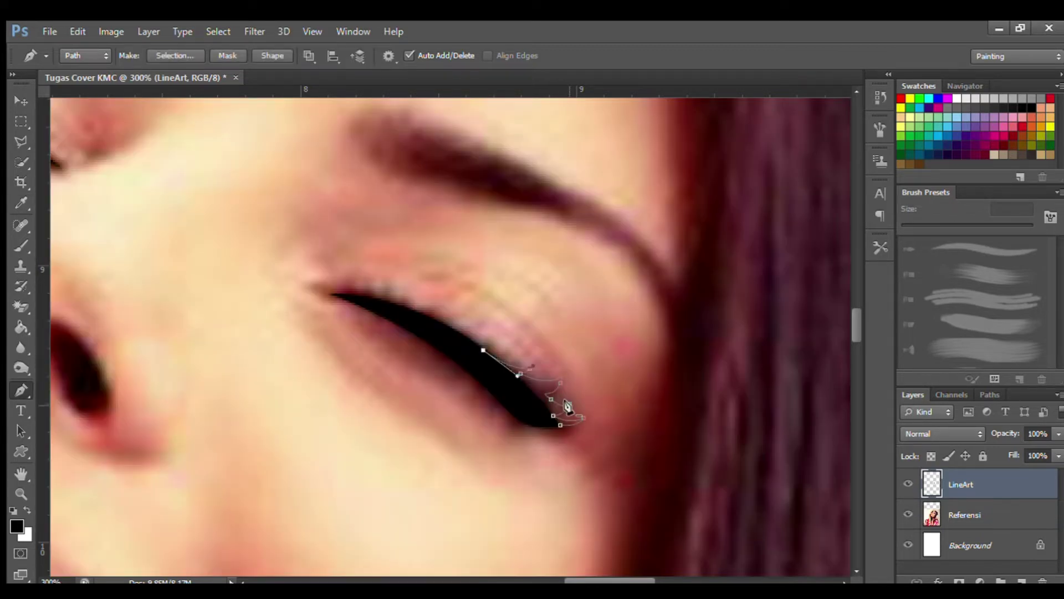
{"action": "left_click", "coordinate": [554, 423], "text": "ctrl"}
{"action": "left_click", "coordinate": [558, 423], "text": "ctrl"}
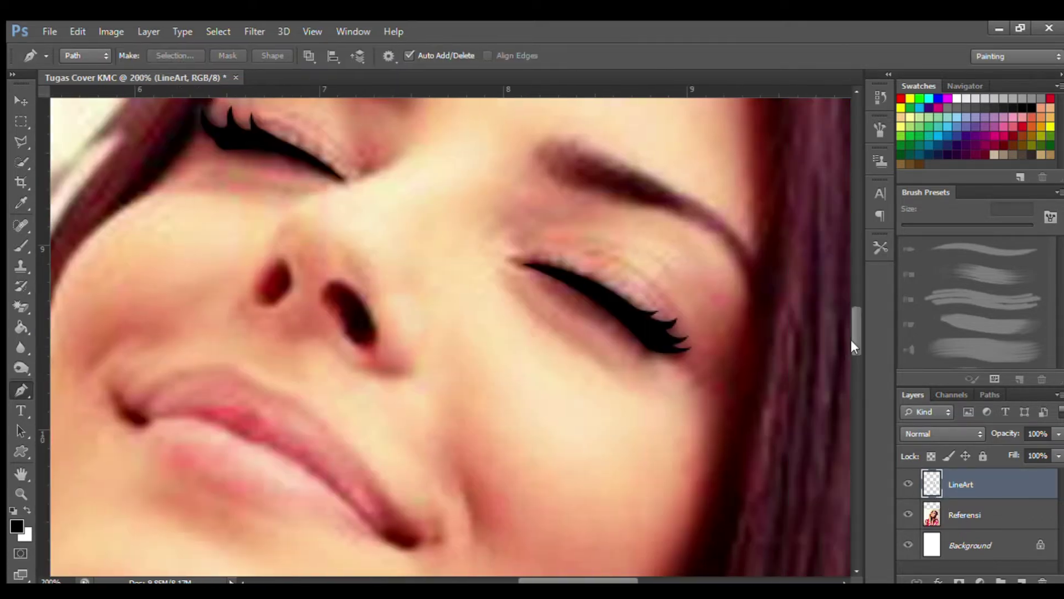
Trace the right eyebrow as a closed pen shape with a sharp inner corner
{"action": "left_click_drag", "start_coordinate": [852, 347], "coordinate": [852, 313]}
{"action": "left_click", "coordinate": [558, 479]}
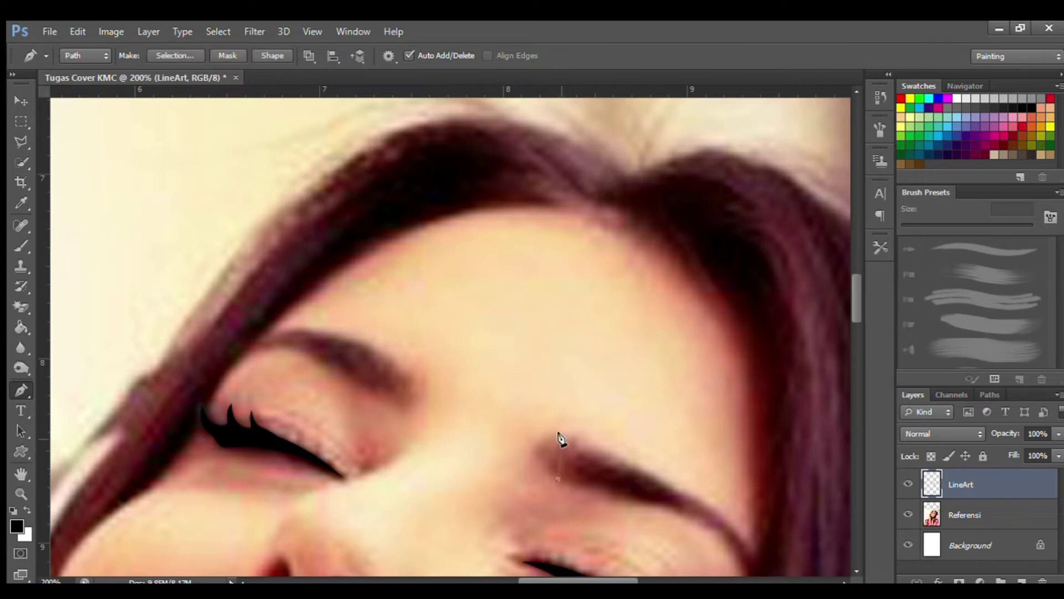
{"action": "left_click", "coordinate": [561, 439], "text": "alt"}
{"action": "left_click_drag", "start_coordinate": [606, 450], "coordinate": [628, 460]}
{"action": "scroll", "coordinate": [624, 458], "scroll_direction": "down", "scroll_amount": 3}
{"action": "left_click_drag", "start_coordinate": [716, 407], "coordinate": [722, 460]}
{"action": "left_click_drag", "start_coordinate": [517, 319], "coordinate": [504, 316]}
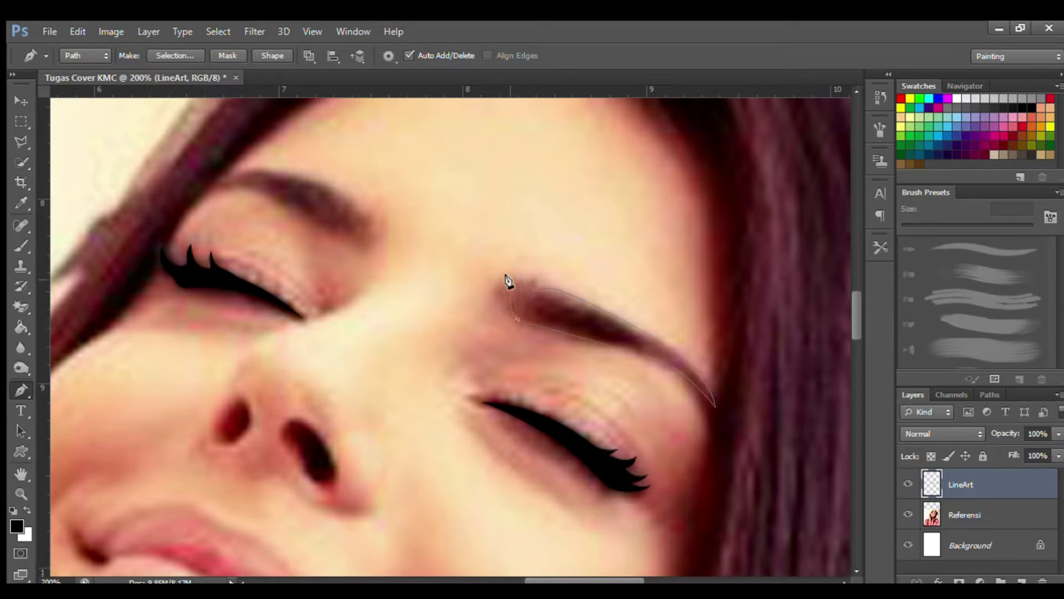
{"action": "left_click_drag", "start_coordinate": [525, 258], "coordinate": [497, 263]}
Outline the left eyebrow and fill both eyebrows solid black
{"action": "mouse_move", "coordinate": [349, 235]}
{"action": "left_mouse_down"}
{"action": "mouse_move", "coordinate": [357, 210]}
{"action": "mouse_move", "coordinate": [349, 209]}
{"action": "left_mouse_up"}
{"action": "left_click_drag", "start_coordinate": [226, 174], "coordinate": [209, 189]}
{"action": "left_click_drag", "start_coordinate": [350, 235], "coordinate": [367, 216]}
{"action": "left_click", "coordinate": [368, 239], "text": "ctrl"}
{"action": "key", "text": "ctrl+Return"}
{"action": "key", "text": "alt+BackSpace"}
{"action": "key", "text": "ctrl+d"}
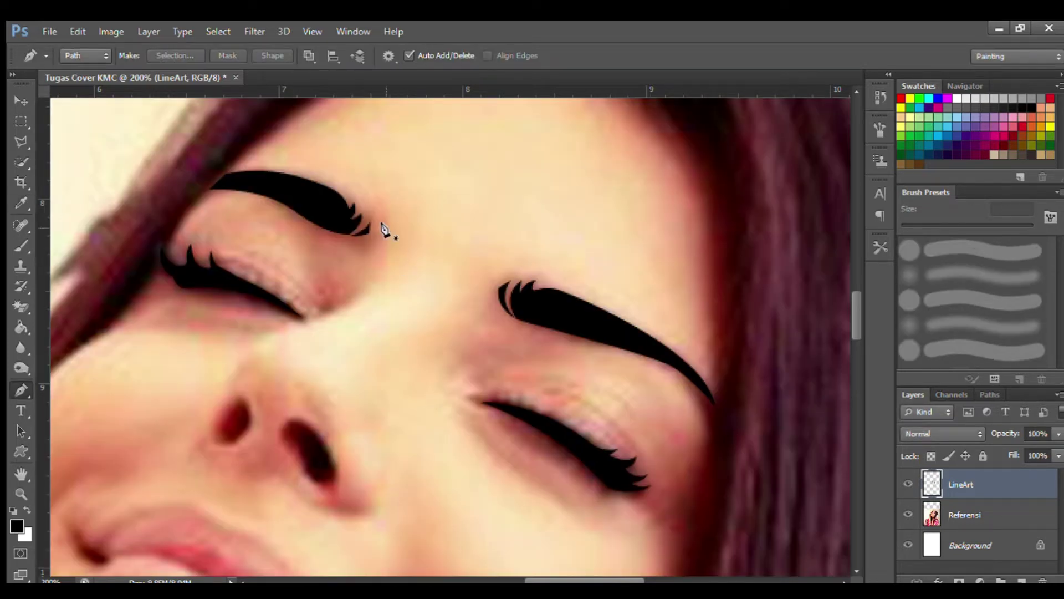
Draw a curved line down the side of the nose and stroke it black
{"action": "left_click", "coordinate": [363, 291]}
{"action": "left_click_drag", "start_coordinate": [323, 319], "coordinate": [296, 325]}
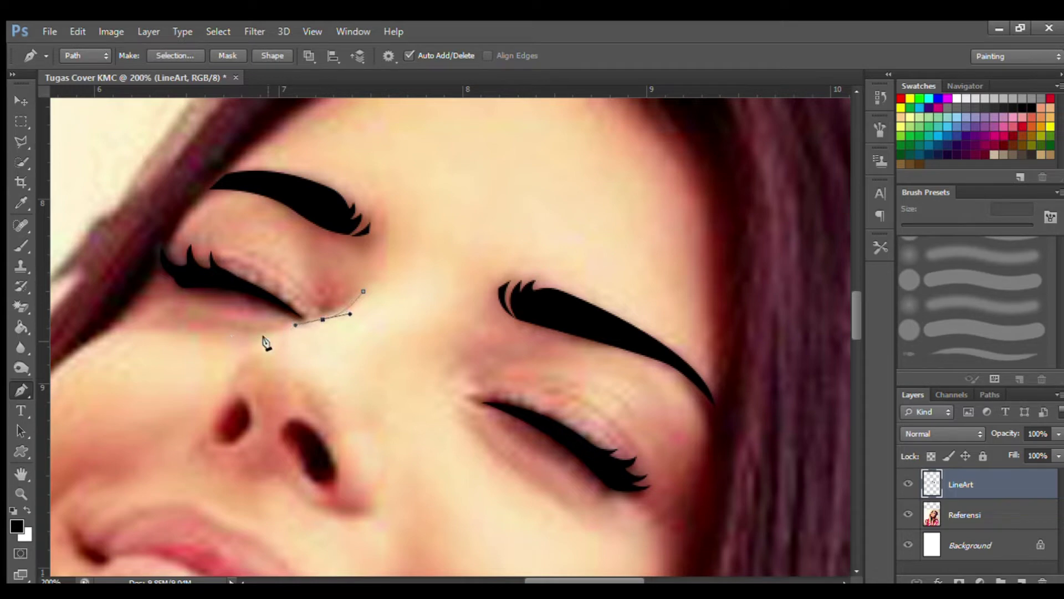
{"action": "mouse_move", "coordinate": [237, 373]}
{"action": "left_mouse_down"}
{"action": "mouse_move", "coordinate": [227, 411]}
{"action": "mouse_move", "coordinate": [195, 444]}
{"action": "left_mouse_up"}
{"action": "key", "text": "b"}
{"action": "key", "text": "Return"}
{"action": "key", "text": "p"}
Add a black stroked curve beneath the nose
{"action": "left_click", "coordinate": [393, 470]}
{"action": "left_click_drag", "start_coordinate": [316, 506], "coordinate": [242, 482]}
{"action": "key", "text": "b"}
{"action": "key", "text": "Return"}
{"action": "key", "text": "p"}
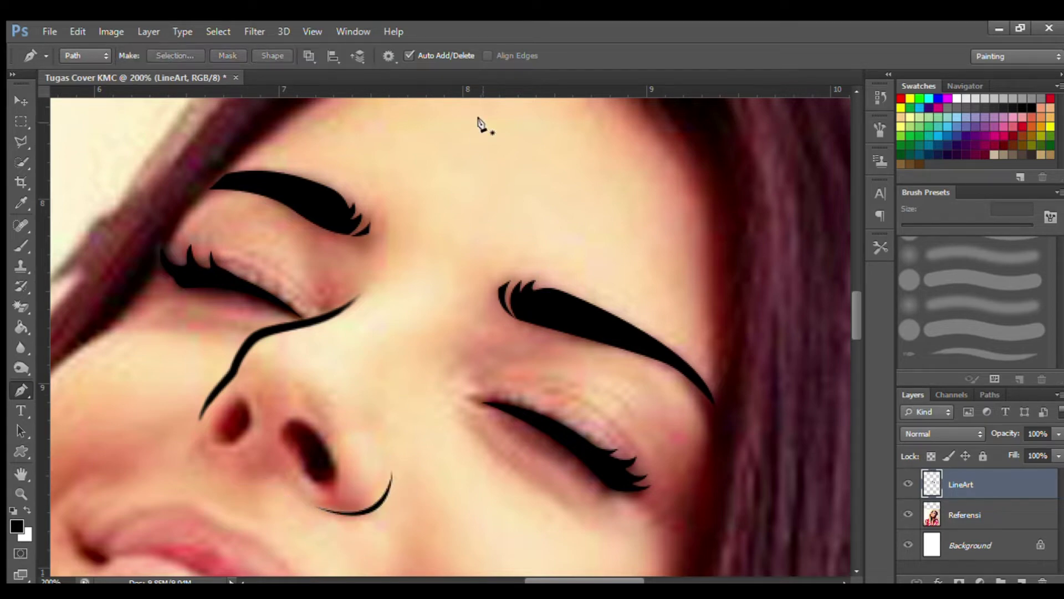
Outline both nostrils and fill them solid black
{"action": "left_click", "coordinate": [249, 422]}
{"action": "left_click", "coordinate": [239, 401]}
{"action": "left_click_drag", "start_coordinate": [205, 423], "coordinate": [216, 450]}
{"action": "left_click", "coordinate": [235, 437]}
{"action": "left_click", "coordinate": [306, 481]}
{"action": "left_click", "coordinate": [296, 443]}
{"action": "key", "text": "ctrl+Return"}
{"action": "key", "text": "alt+BackSpace"}
{"action": "scroll", "coordinate": [283, 286], "scroll_direction": "down", "scroll_amount": 5}
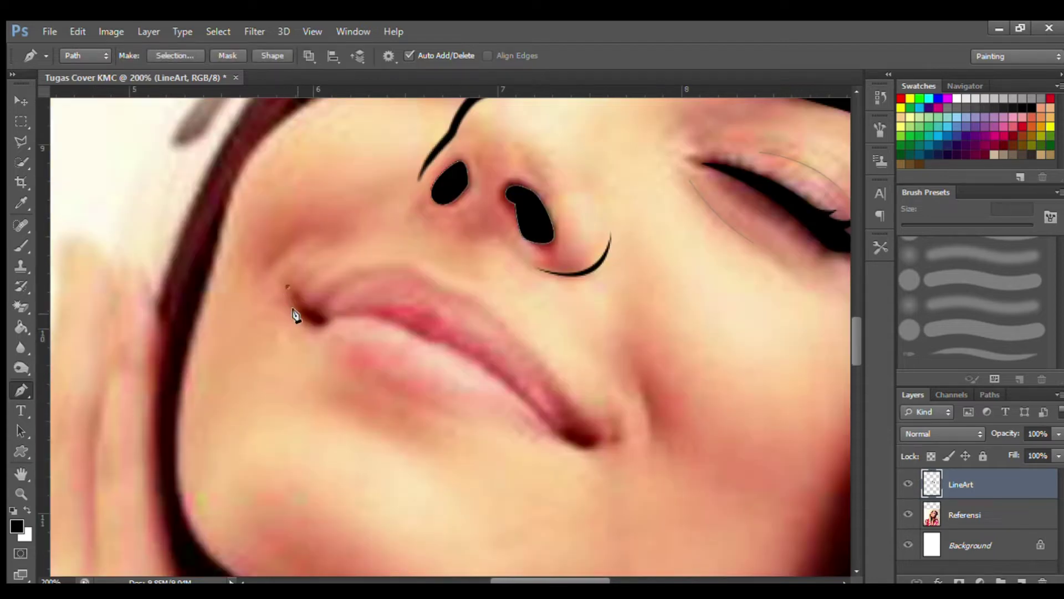
Draw the curved mouth line and stroke it with a tapered black brush
{"action": "left_click_drag", "start_coordinate": [401, 326], "coordinate": [427, 339]}
{"action": "left_click_drag", "start_coordinate": [586, 431], "coordinate": [575, 429]}
{"action": "key", "text": "ctrl+plus"}
{"action": "left_click_drag", "start_coordinate": [610, 469], "coordinate": [583, 450]}
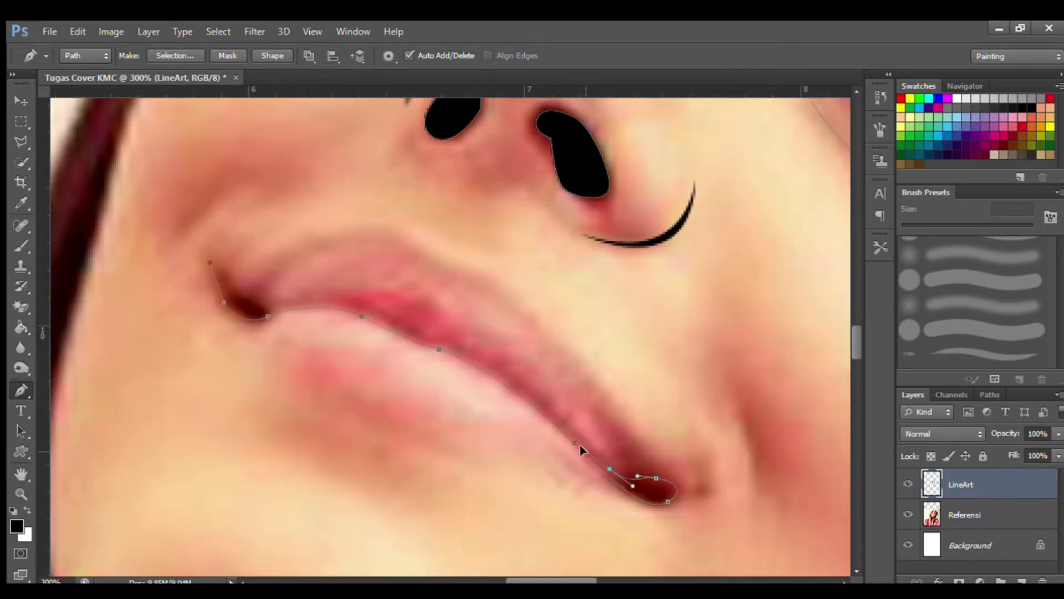
{"action": "left_click", "coordinate": [373, 329], "text": "ctrl"}
{"action": "left_click", "coordinate": [469, 362], "text": "ctrl"}
{"action": "left_click_drag", "start_coordinate": [249, 304], "coordinate": [232, 310]}
{"action": "left_click", "coordinate": [195, 238], "text": "ctrl"}
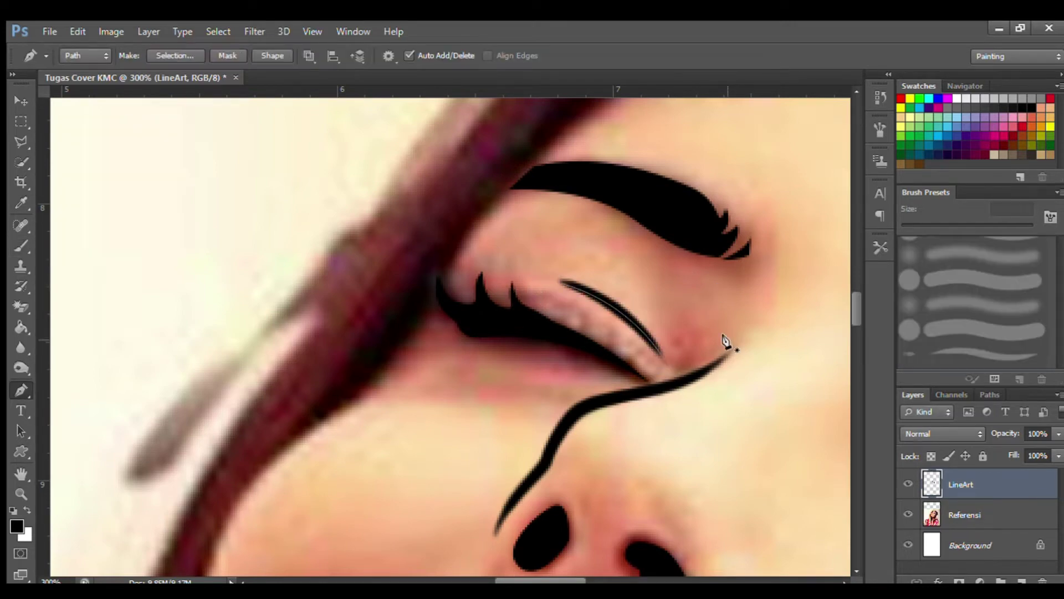
{"action": "key", "text": "p"}
{"action": "key", "text": "Return"}
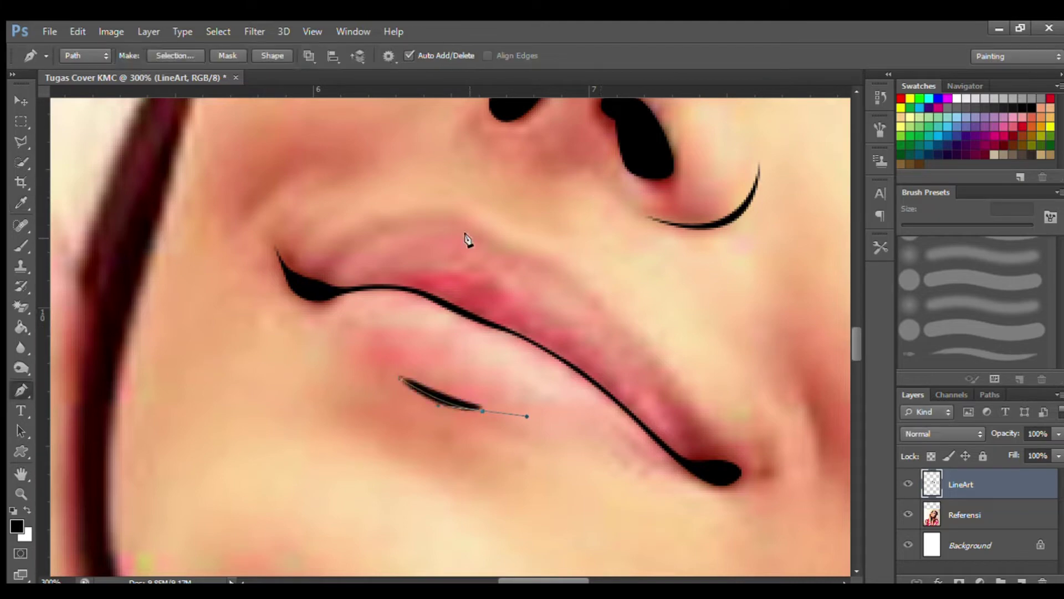
Check the lines without the reference, then trace the upper-lip outline to its corner
{"action": "left_click", "coordinate": [909, 514]}
{"action": "left_click", "coordinate": [909, 514]}
{"action": "left_click", "coordinate": [308, 276]}
{"action": "mouse_move", "coordinate": [389, 223]}
{"action": "left_mouse_down"}
{"action": "mouse_move", "coordinate": [418, 217]}
{"action": "mouse_move", "coordinate": [485, 238]}
{"action": "left_mouse_up"}
{"action": "left_click_drag", "start_coordinate": [550, 255], "coordinate": [553, 260]}
{"action": "scroll", "coordinate": [737, 511], "scroll_direction": "down", "scroll_amount": 2}
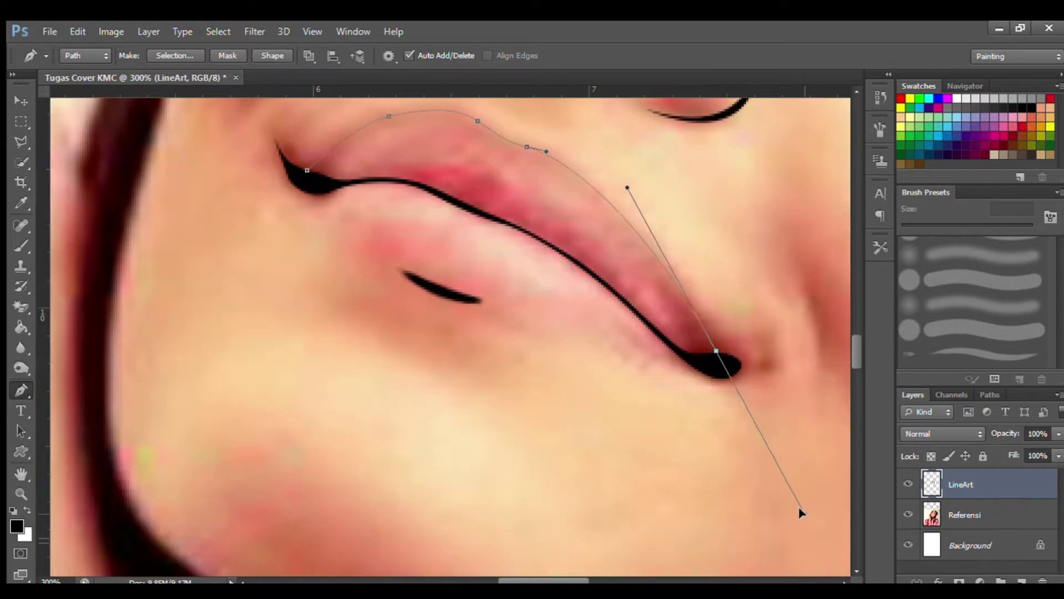
{"action": "left_click_drag", "start_coordinate": [700, 355], "coordinate": [723, 456]}
{"action": "key", "text": "ctrl+z"}
{"action": "left_click_drag", "start_coordinate": [625, 224], "coordinate": [660, 280]}
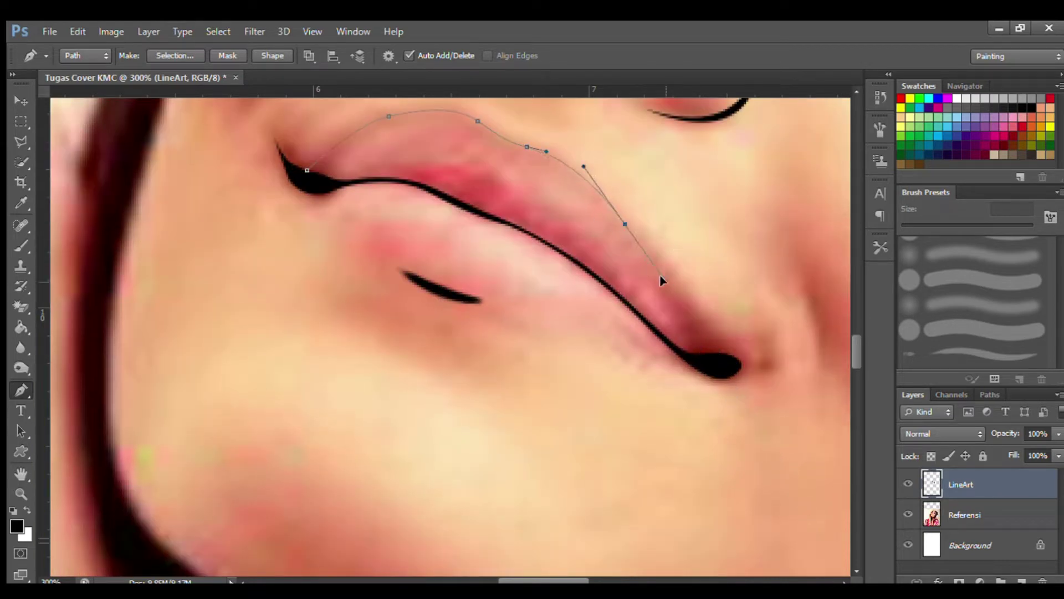
{"action": "left_click", "coordinate": [703, 355]}
Refine the upper-lip curve, stroke it black, and begin a smile line beside the mouth
{"action": "left_click_drag", "start_coordinate": [582, 187], "coordinate": [542, 171]}
{"action": "key", "text": "ctrl+z"}
{"action": "mouse_move", "coordinate": [563, 167]}
{"action": "left_mouse_down"}
{"action": "mouse_move", "coordinate": [482, 111]}
{"action": "mouse_move", "coordinate": [544, 161]}
{"action": "mouse_move", "coordinate": [496, 143]}
{"action": "left_mouse_up"}
{"action": "left_click_drag", "start_coordinate": [307, 171], "coordinate": [305, 176]}
{"action": "key", "text": "b"}
{"action": "key", "text": "Return"}
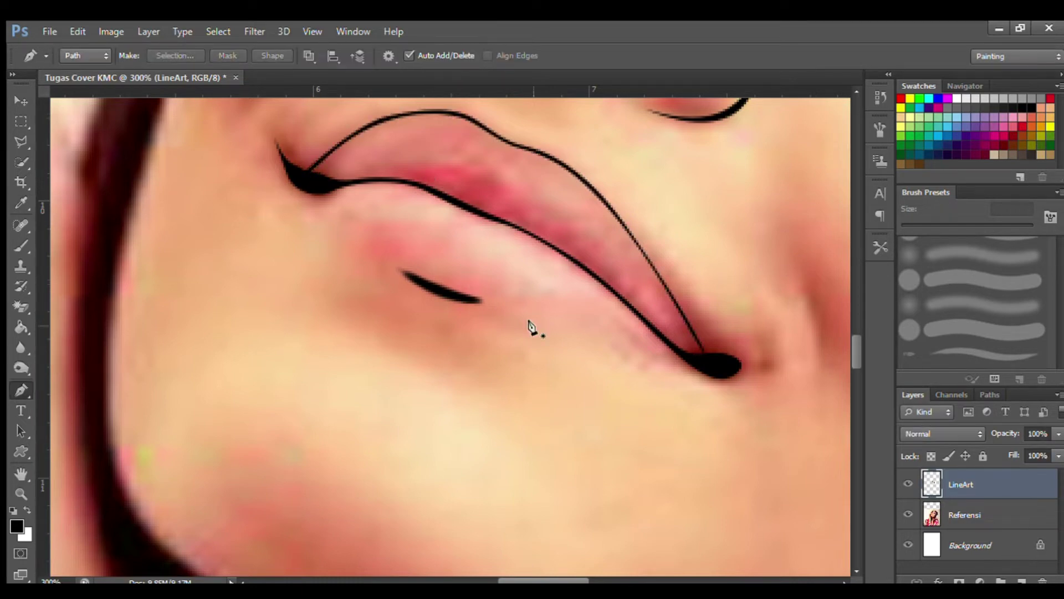
{"action": "key", "text": "ctrl+1"}
{"action": "key", "text": "p"}
{"action": "left_click", "coordinate": [400, 334]}
Finish the cheek line in black, then trace the face outline from temple down to the jaw
{"action": "key", "text": "b"}
{"action": "key", "text": "Return"}
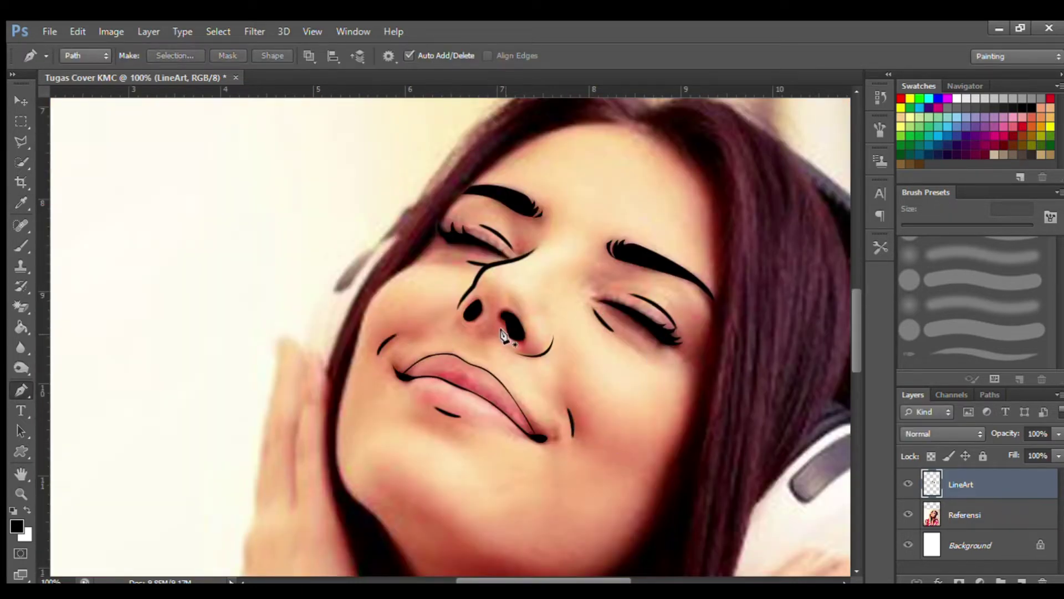
{"action": "key", "text": "p"}
{"action": "scroll", "coordinate": [654, 116], "scroll_direction": "down", "scroll_amount": 1}
{"action": "left_click", "coordinate": [651, 124]}
{"action": "left_click_drag", "start_coordinate": [702, 171], "coordinate": [710, 191]}
{"action": "left_click_drag", "start_coordinate": [712, 278], "coordinate": [709, 315]}
{"action": "left_click", "coordinate": [686, 348]}
{"action": "left_click_drag", "start_coordinate": [701, 351], "coordinate": [692, 414]}
{"action": "left_click_drag", "start_coordinate": [666, 458], "coordinate": [658, 472]}
Carry the face path around the chin and along the neck, undoing one misplaced point
{"action": "scroll", "coordinate": [853, 333], "scroll_direction": "down", "scroll_amount": 5}
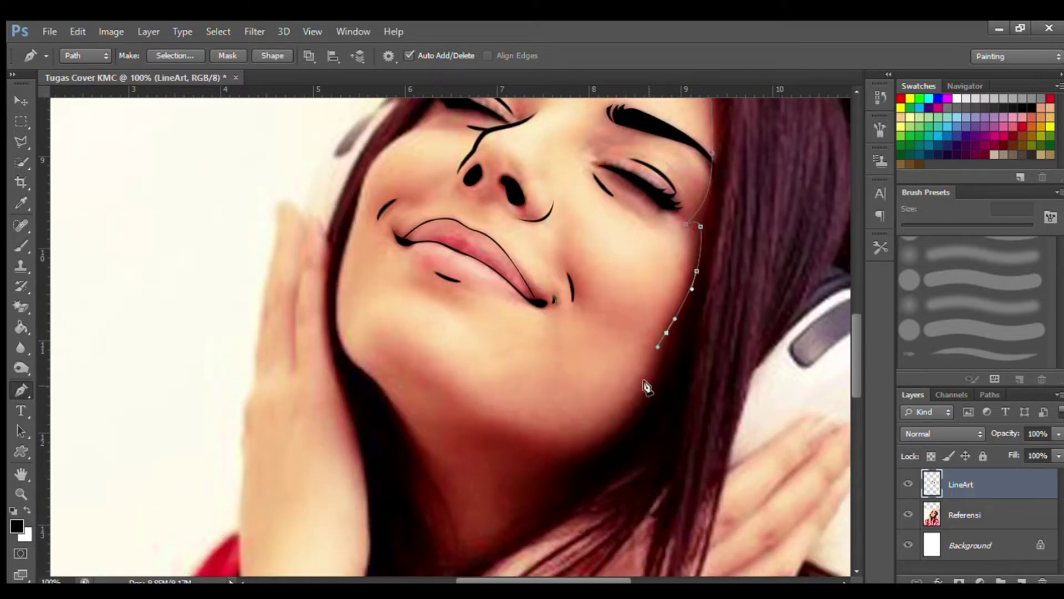
{"action": "left_click_drag", "start_coordinate": [539, 454], "coordinate": [450, 460]}
{"action": "left_click", "coordinate": [539, 455]}
{"action": "left_click_drag", "start_coordinate": [559, 463], "coordinate": [572, 467]}
{"action": "left_click_drag", "start_coordinate": [505, 482], "coordinate": [456, 486]}
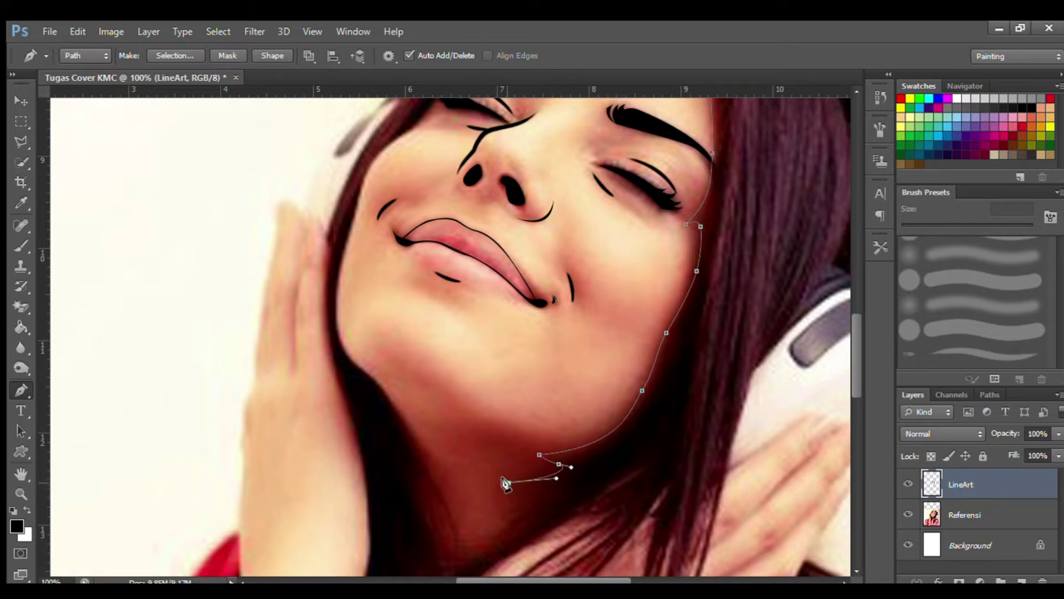
{"action": "left_click_drag", "start_coordinate": [534, 496], "coordinate": [544, 501]}
{"action": "left_click_drag", "start_coordinate": [491, 542], "coordinate": [473, 567]}
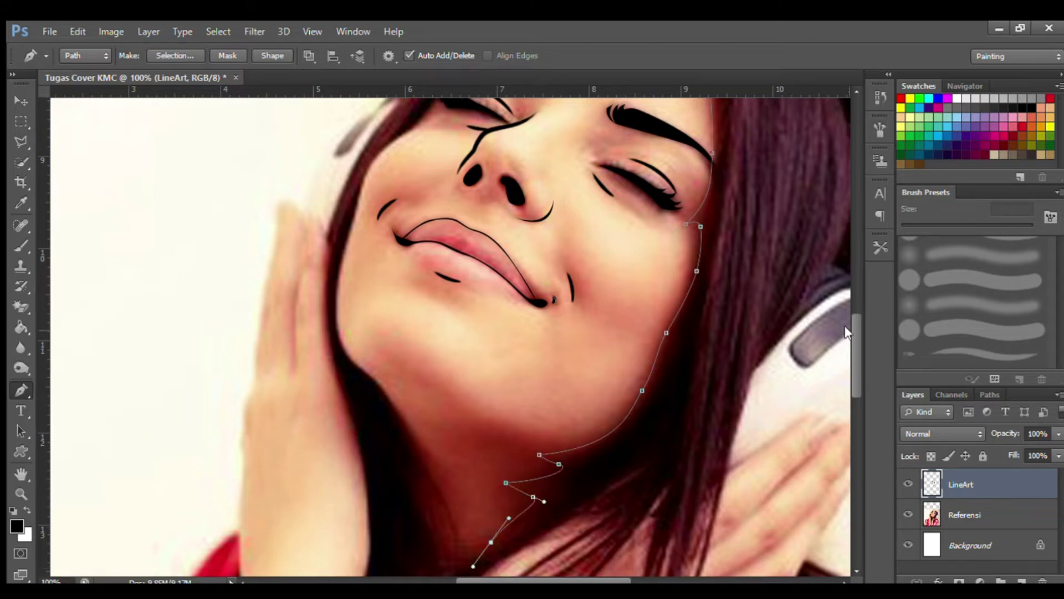
{"action": "scroll", "coordinate": [468, 549], "scroll_direction": "down", "scroll_amount": 2}
{"action": "key", "text": "ctrl+z"}
{"action": "mouse_move", "coordinate": [477, 449]}
{"action": "left_mouse_down"}
{"action": "mouse_move", "coordinate": [441, 433]}
{"action": "mouse_move", "coordinate": [421, 376]}
{"action": "left_mouse_up"}
Run the outline up the jaw and left cheek, checking the contour zoomed in and out
{"action": "left_click", "coordinate": [425, 375]}
{"action": "left_click_drag", "start_coordinate": [432, 367], "coordinate": [414, 341]}
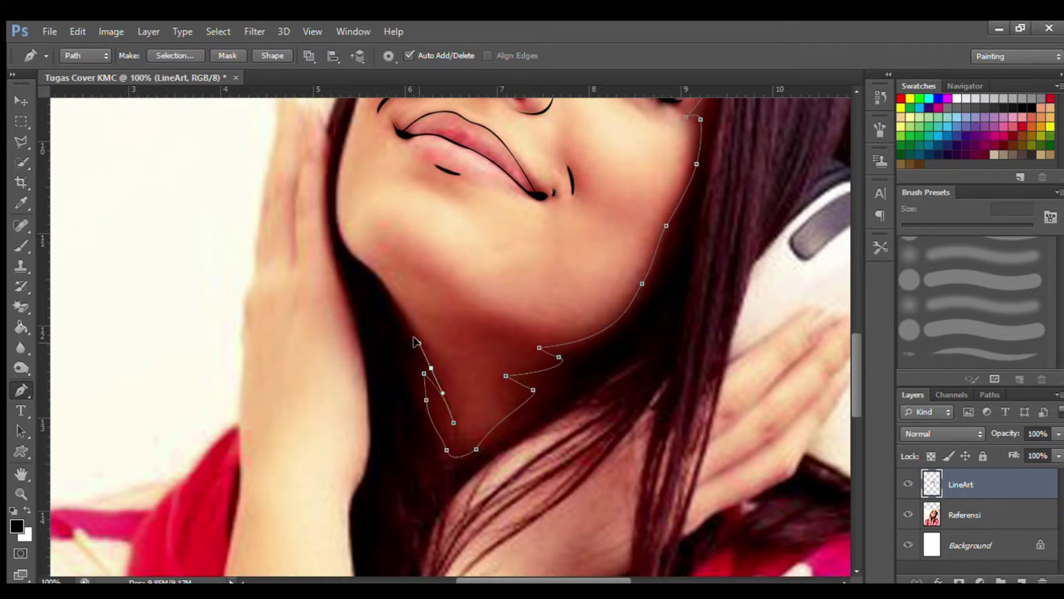
{"action": "left_click_drag", "start_coordinate": [380, 277], "coordinate": [366, 265]}
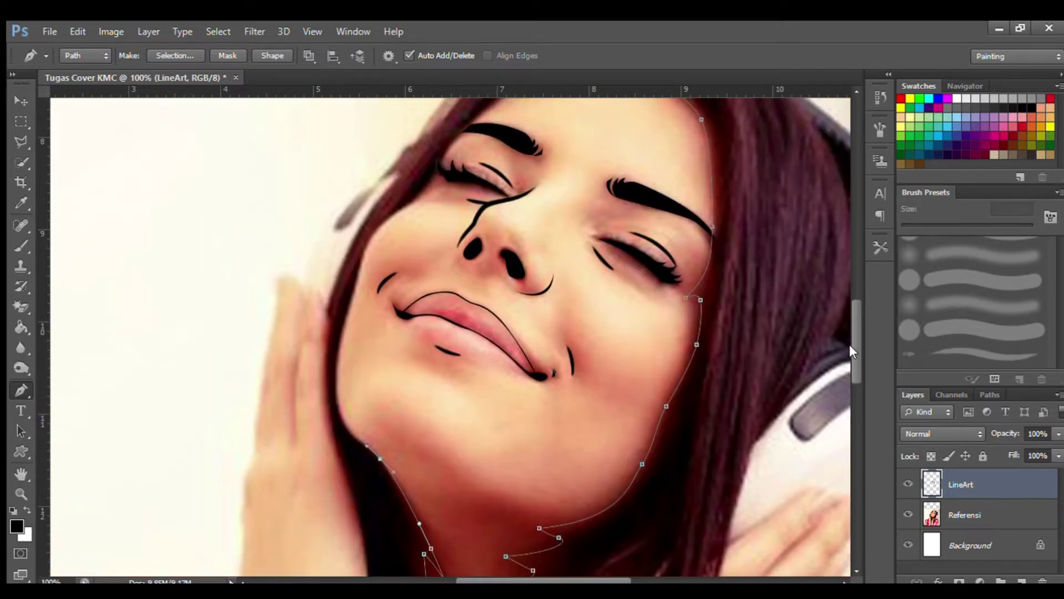
{"action": "scroll", "coordinate": [366, 266], "scroll_direction": "up", "scroll_amount": 5}
{"action": "left_click_drag", "start_coordinate": [338, 432], "coordinate": [337, 353]}
{"action": "left_click_drag", "start_coordinate": [353, 300], "coordinate": [357, 279]}
{"action": "left_click_drag", "start_coordinate": [403, 206], "coordinate": [405, 205]}
{"action": "scroll", "coordinate": [422, 249], "scroll_direction": "up", "scroll_amount": 4}
{"action": "left_click_drag", "start_coordinate": [437, 307], "coordinate": [490, 244]}
{"action": "key", "text": "ctrl+plus"}
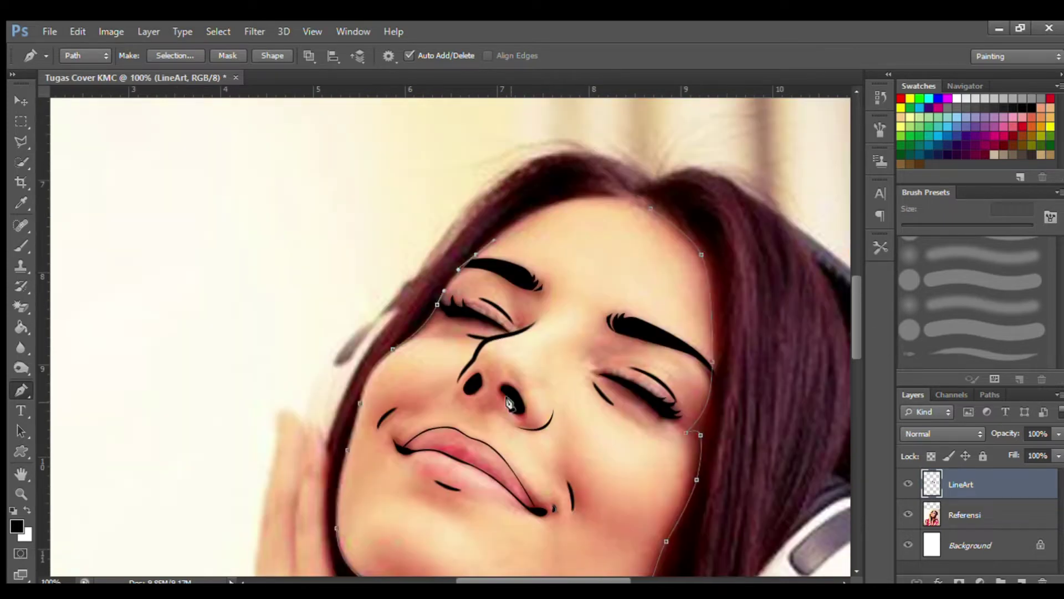
{"action": "key", "text": "ctrl+minus"}
Add a new layer named 'skin face' and sample the skin colour with the eyedropper
{"action": "left_click", "coordinate": [1022, 581], "text": "ctrl"}
{"action": "double_click", "coordinate": [965, 514]}
{"action": "type", "text": "skin face"}
{"action": "key", "text": "Return"}
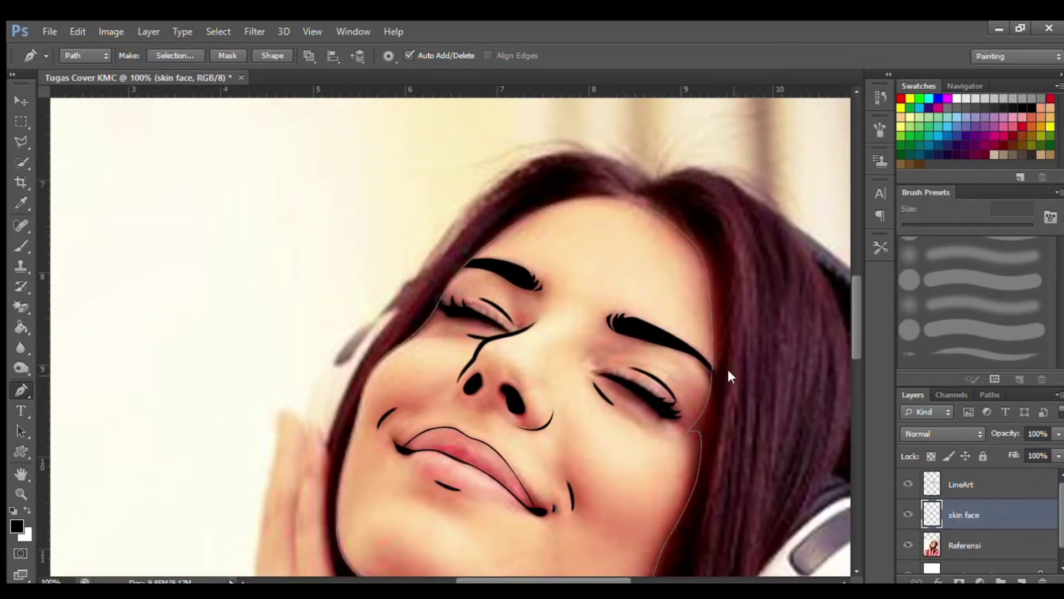
{"action": "key", "text": "i"}
Fill the face path with the peach skin colour and begin tracing the neck edge
{"action": "key", "text": "p"}
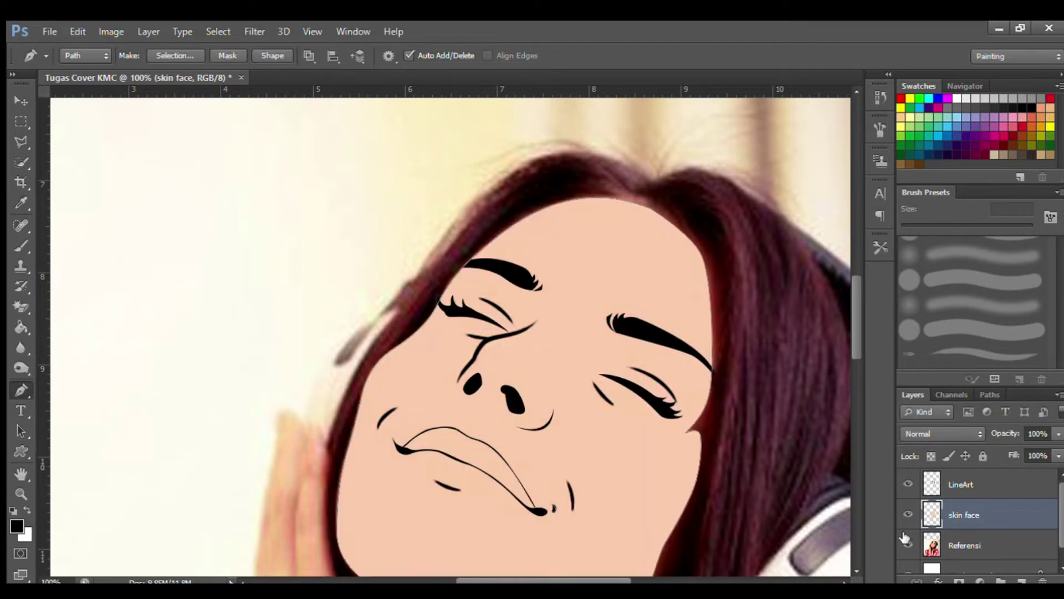
{"action": "scroll", "coordinate": [450, 333], "scroll_direction": "up", "scroll_amount": 3}
{"action": "left_click", "coordinate": [652, 290]}
{"action": "mouse_move", "coordinate": [544, 264]}
{"action": "left_mouse_down"}
{"action": "mouse_move", "coordinate": [482, 289]}
{"action": "mouse_move", "coordinate": [511, 272]}
{"action": "left_mouse_up"}
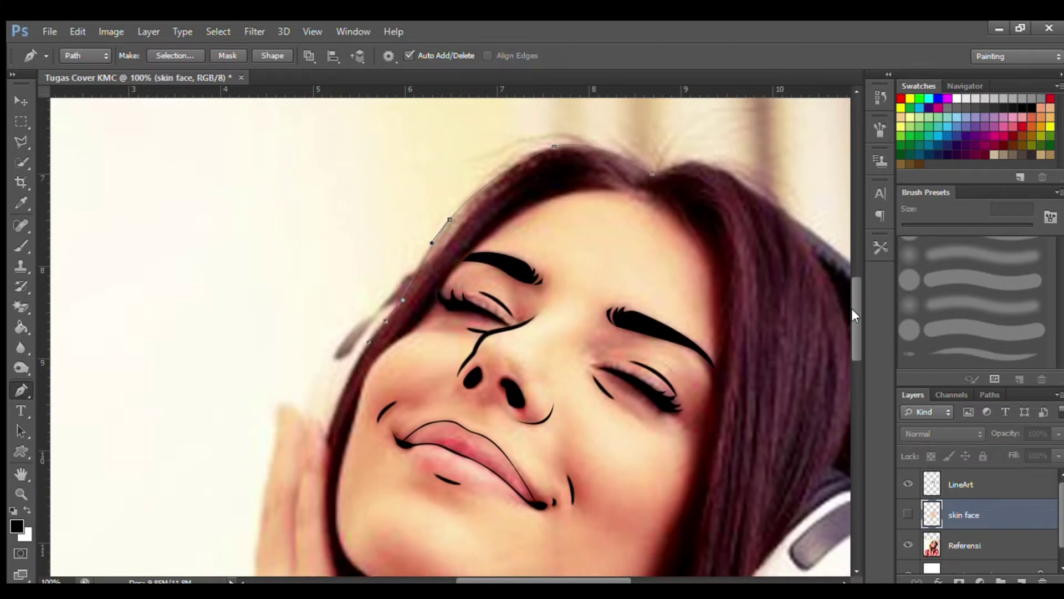
{"action": "scroll", "coordinate": [388, 360], "scroll_direction": "down", "scroll_amount": 5}
{"action": "left_click_drag", "start_coordinate": [327, 311], "coordinate": [313, 363]}
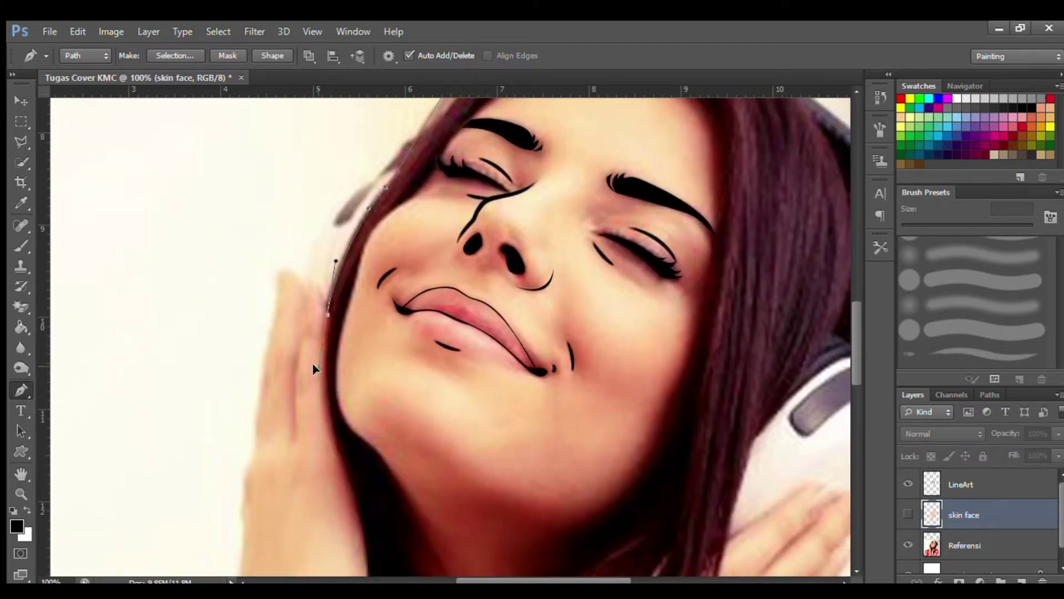
{"action": "left_click", "coordinate": [326, 311], "text": "alt"}
{"action": "scroll", "coordinate": [845, 388], "scroll_direction": "down", "scroll_amount": 7}
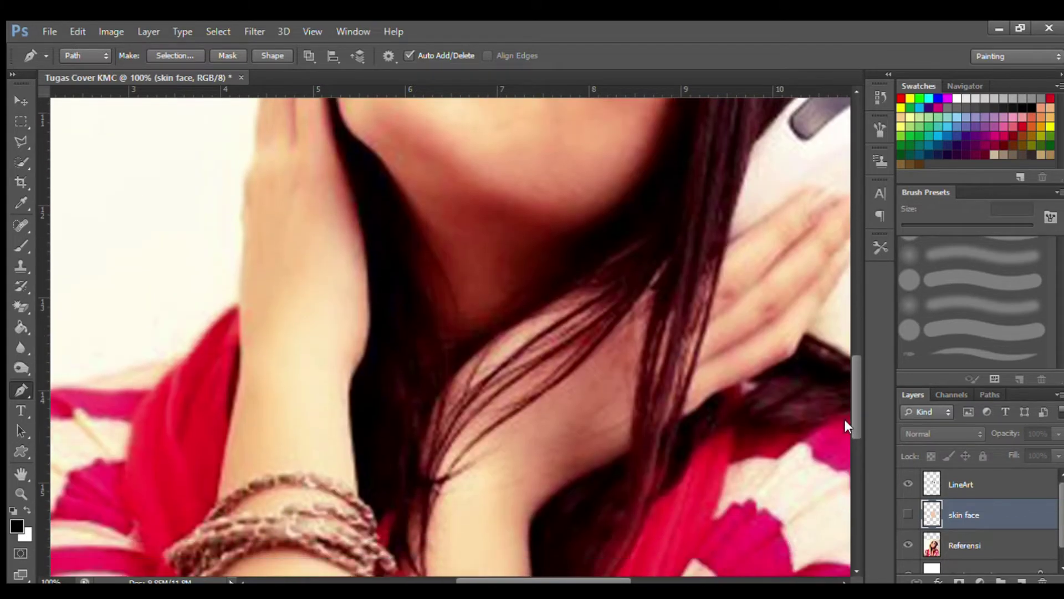
{"action": "scroll", "coordinate": [845, 419], "scroll_direction": "up", "scroll_amount": 3}
{"action": "mouse_move", "coordinate": [356, 306]}
{"action": "left_mouse_down"}
{"action": "mouse_move", "coordinate": [359, 337]}
{"action": "mouse_move", "coordinate": [351, 322]}
{"action": "left_mouse_up"}
{"action": "key", "text": "ctrl+z"}
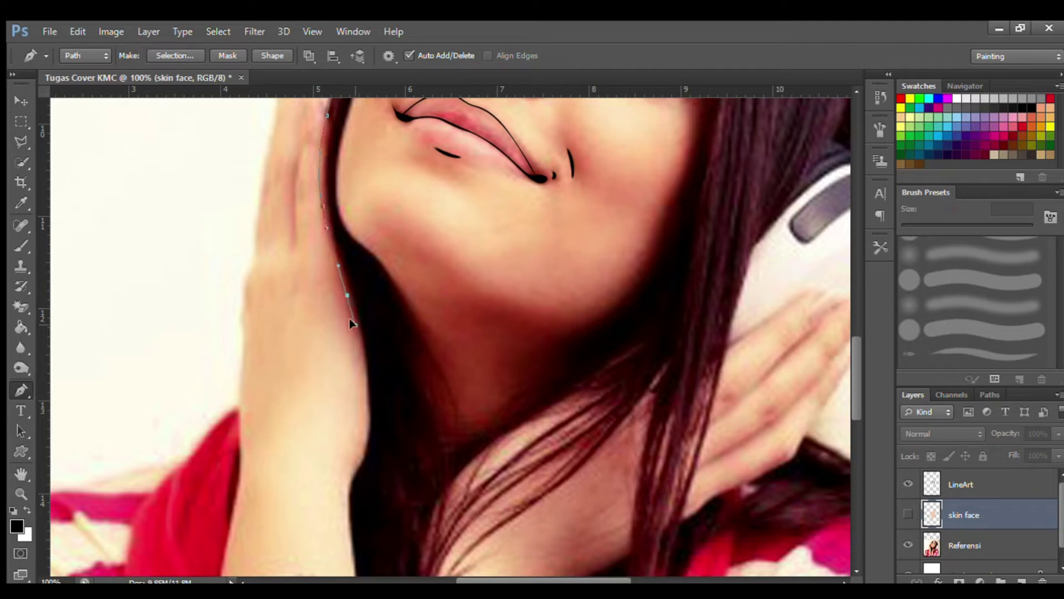
Trace the neck outline down and back up toward the chin and fill it with skin tone
{"action": "left_click_drag", "start_coordinate": [347, 477], "coordinate": [345, 502]}
{"action": "scroll", "coordinate": [857, 400], "scroll_direction": "down", "scroll_amount": 5}
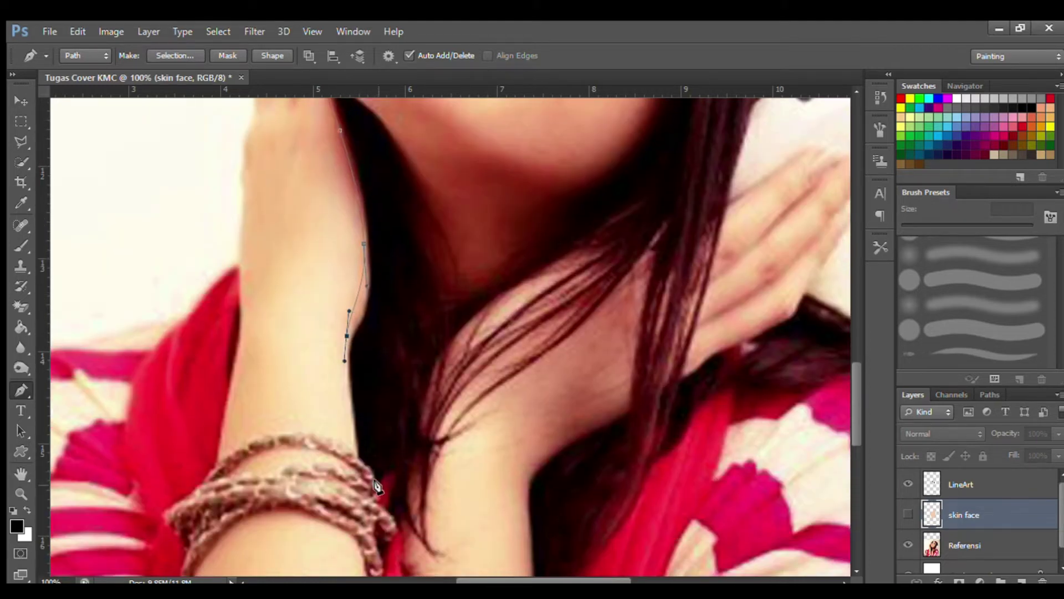
{"action": "left_click_drag", "start_coordinate": [379, 483], "coordinate": [423, 469]}
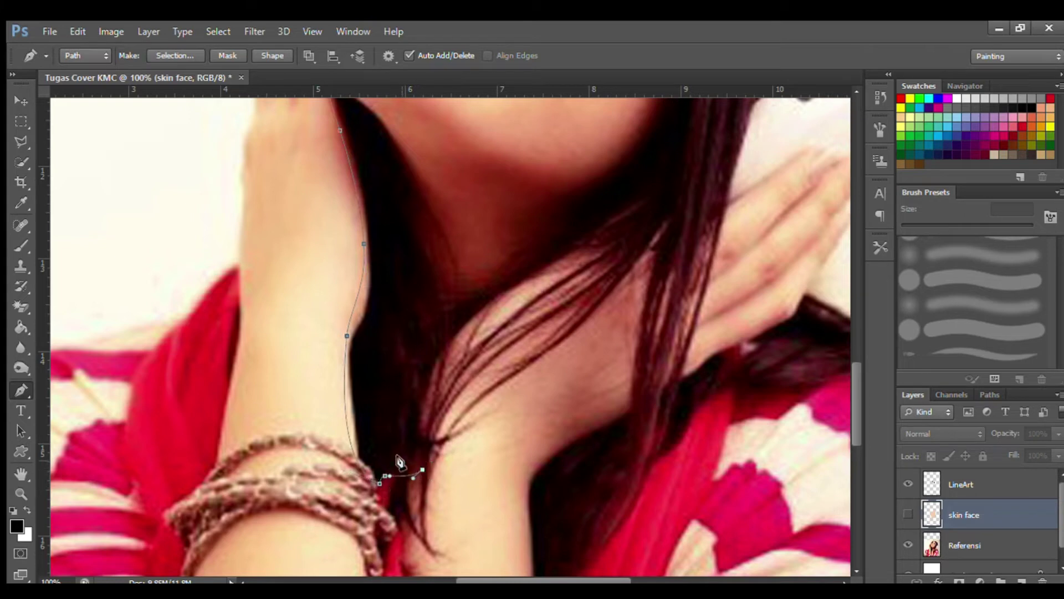
{"action": "left_click_drag", "start_coordinate": [420, 431], "coordinate": [471, 427]}
{"action": "left_click_drag", "start_coordinate": [436, 358], "coordinate": [436, 345]}
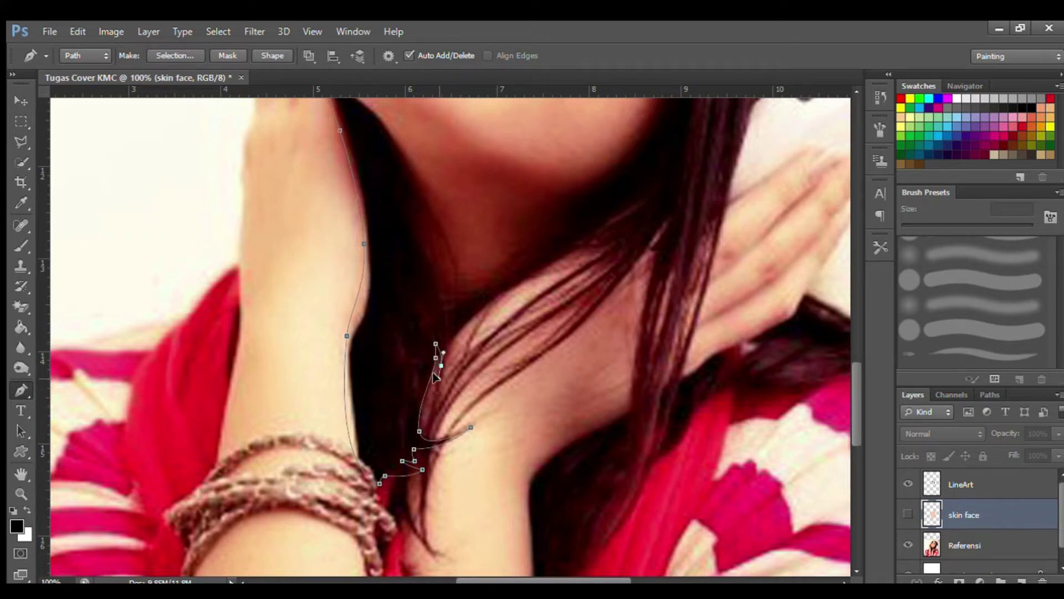
{"action": "left_click_drag", "start_coordinate": [432, 383], "coordinate": [434, 397]}
{"action": "left_click_drag", "start_coordinate": [429, 550], "coordinate": [453, 505]}
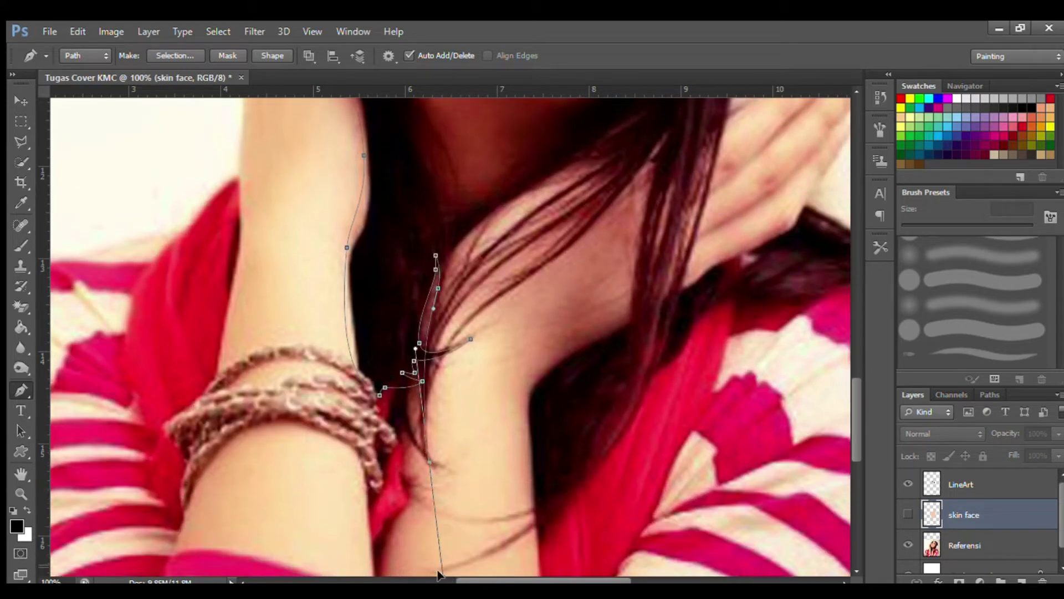
{"action": "left_click_drag", "start_coordinate": [427, 382], "coordinate": [430, 336]}
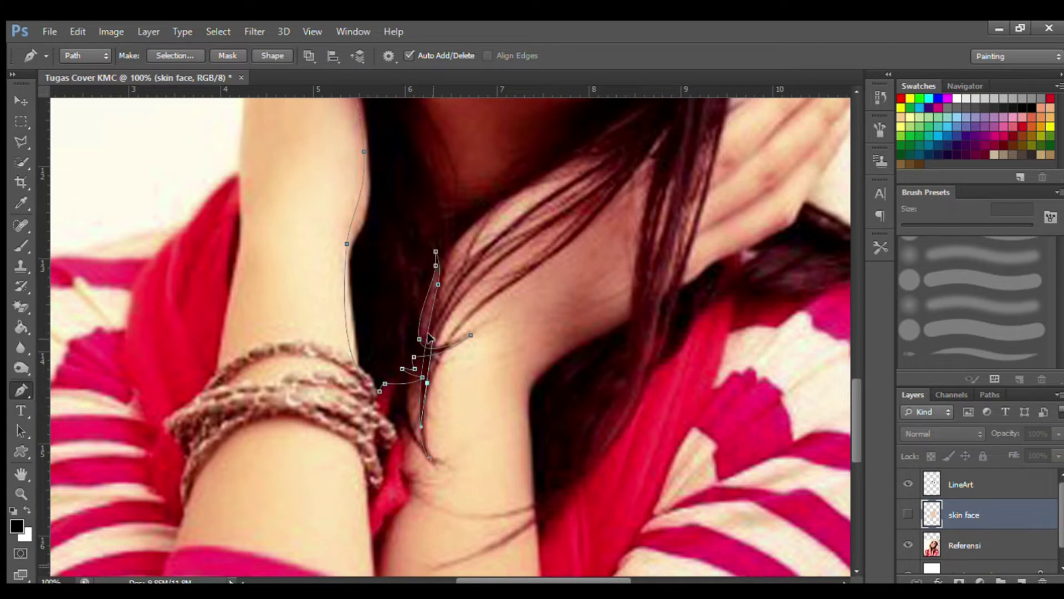
{"action": "scroll", "coordinate": [438, 190], "scroll_direction": "up", "scroll_amount": 3}
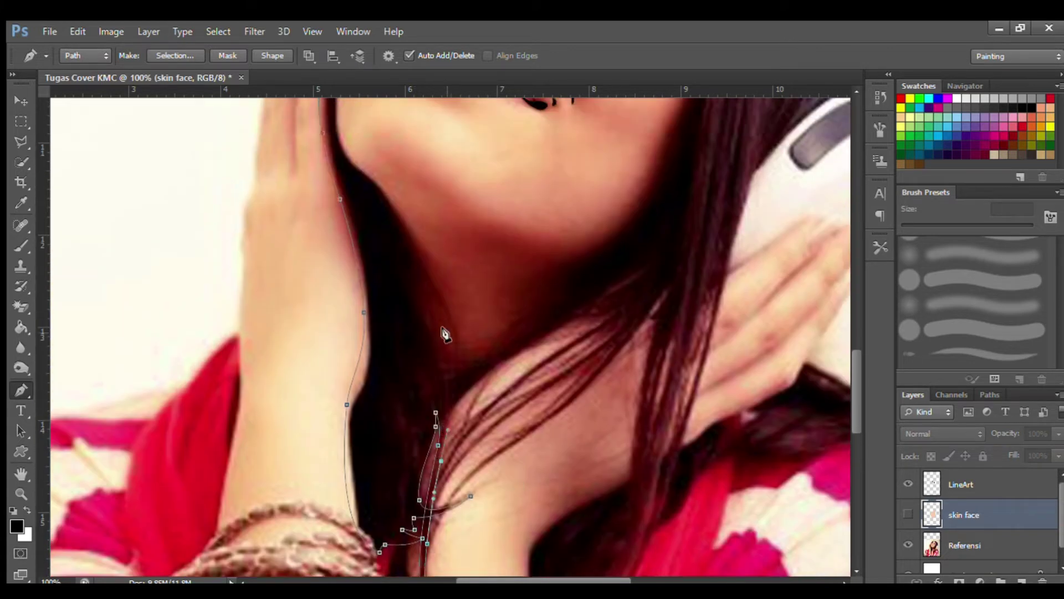
{"action": "left_click_drag", "start_coordinate": [426, 322], "coordinate": [407, 290]}
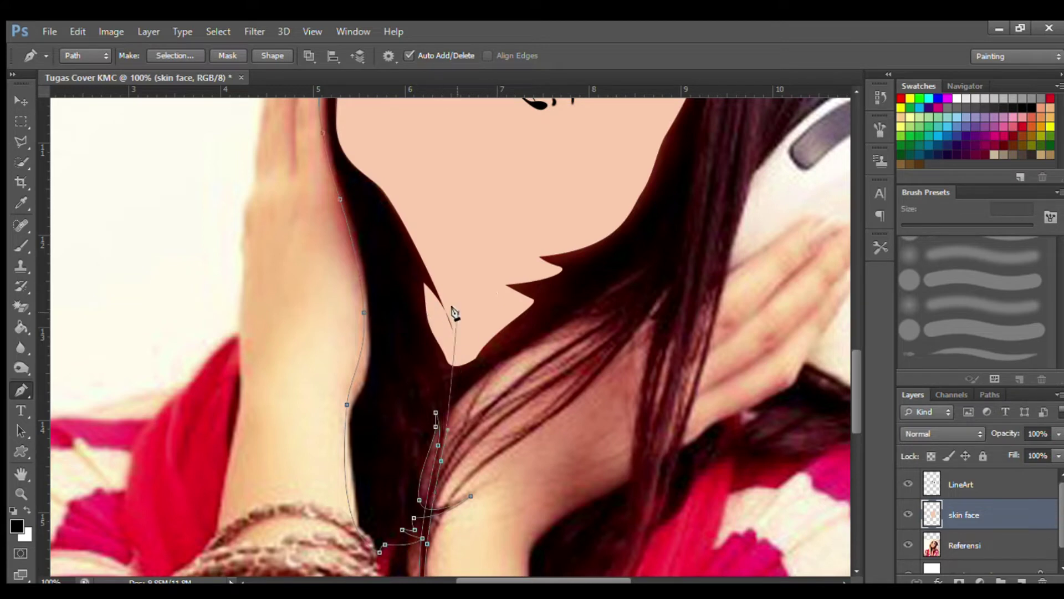
{"action": "left_click_drag", "start_coordinate": [857, 427], "coordinate": [856, 327]}
{"action": "left_click_drag", "start_coordinate": [652, 168], "coordinate": [657, 161]}
{"action": "left_click", "coordinate": [1022, 581], "text": "ctrl"}
Name the new layer 'hair' and sample black as the fill colour
{"action": "double_click", "coordinate": [956, 545]}
{"action": "type", "text": "hair"}
{"action": "key", "text": "Return"}
{"action": "key", "text": "i"}
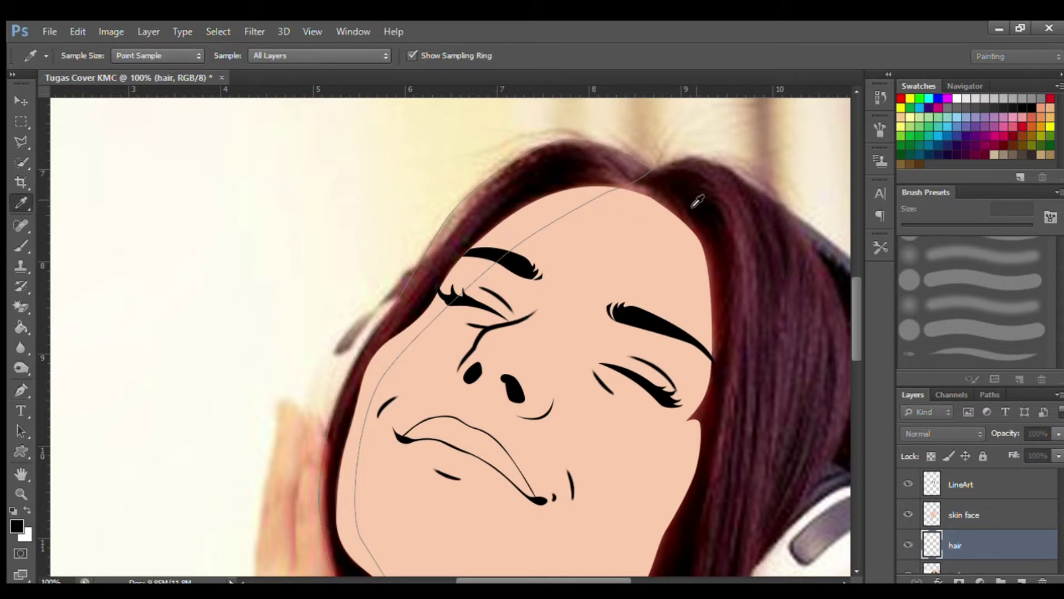
{"action": "key", "text": "p"}
Trace the hair outline down the right side toward the shoulder
{"action": "scroll", "coordinate": [808, 383], "scroll_direction": "up", "scroll_amount": 5}
{"action": "left_click_drag", "start_coordinate": [687, 299], "coordinate": [704, 299]}
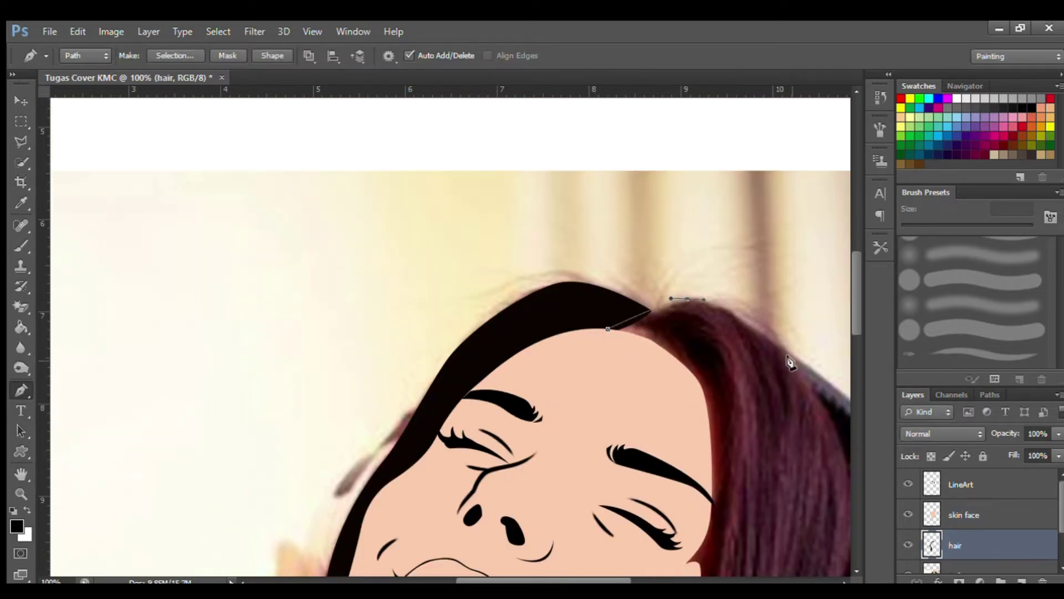
{"action": "left_click_drag", "start_coordinate": [834, 369], "coordinate": [710, 287]}
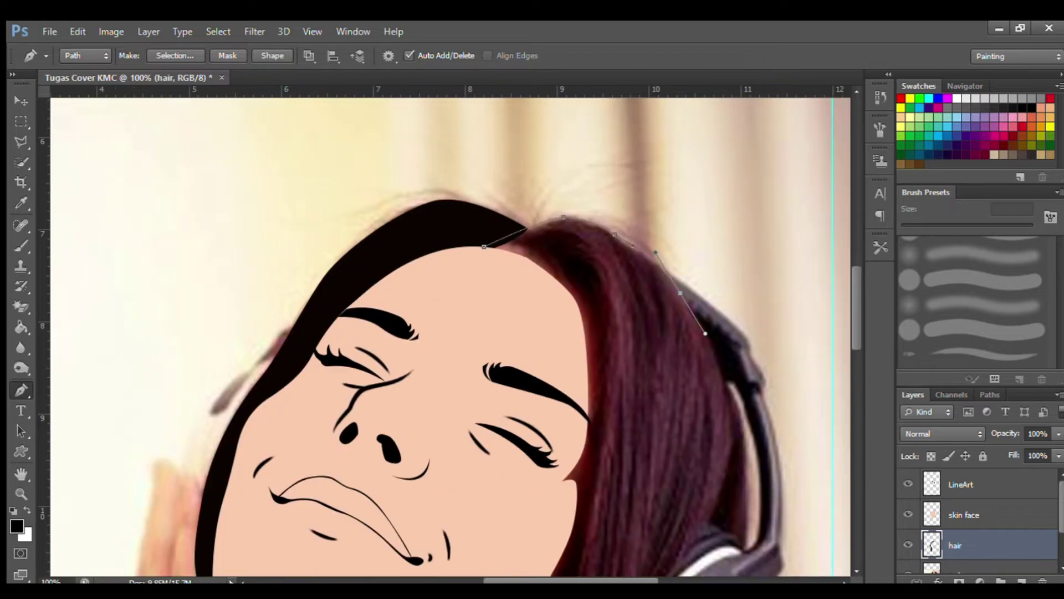
{"action": "scroll", "coordinate": [748, 537], "scroll_direction": "down", "scroll_amount": 3}
{"action": "left_click_drag", "start_coordinate": [710, 355], "coordinate": [674, 401]}
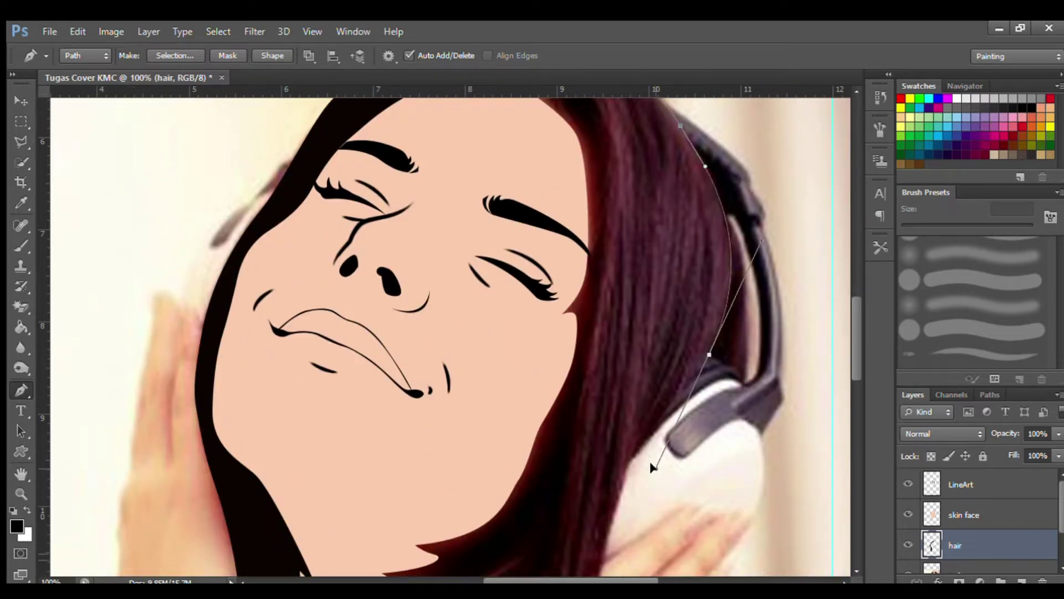
{"action": "left_click_drag", "start_coordinate": [856, 352], "coordinate": [855, 410]}
{"action": "left_click_drag", "start_coordinate": [601, 292], "coordinate": [599, 302]}
{"action": "scroll", "coordinate": [869, 380], "scroll_direction": "down", "scroll_amount": 2}
{"action": "left_click_drag", "start_coordinate": [551, 371], "coordinate": [544, 396]}
{"action": "left_click_drag", "start_coordinate": [476, 517], "coordinate": [422, 554]}
{"action": "left_click_drag", "start_coordinate": [507, 399], "coordinate": [509, 346]}
Continue the hair path down-left across the neck, shaping a strand over it
{"action": "scroll", "coordinate": [534, 245], "scroll_direction": "up", "scroll_amount": 2}
{"action": "left_click_drag", "start_coordinate": [546, 273], "coordinate": [572, 239]}
{"action": "left_click_drag", "start_coordinate": [502, 328], "coordinate": [485, 349]}
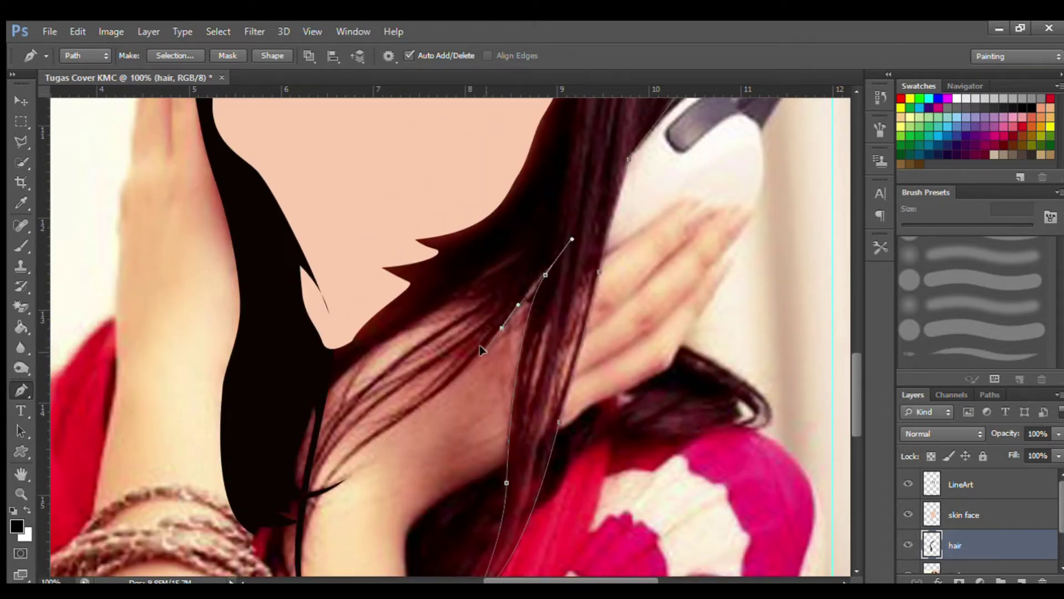
{"action": "left_click_drag", "start_coordinate": [420, 407], "coordinate": [397, 417]}
{"action": "scroll", "coordinate": [327, 477], "scroll_direction": "down", "scroll_amount": 2}
{"action": "left_click_drag", "start_coordinate": [303, 461], "coordinate": [295, 482]}
{"action": "left_click_drag", "start_coordinate": [348, 370], "coordinate": [391, 341]}
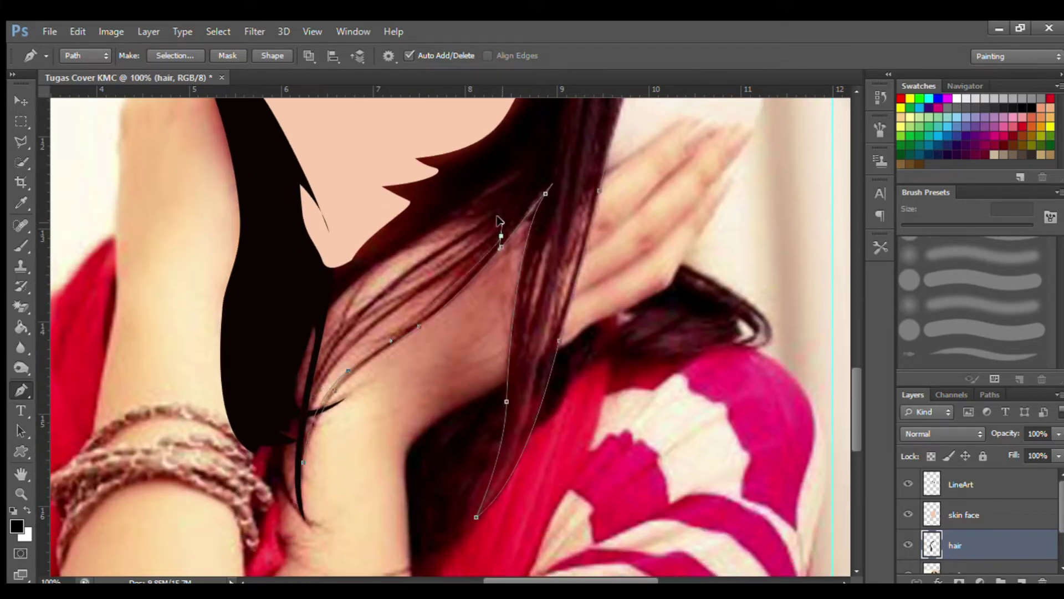
{"action": "left_click_drag", "start_coordinate": [442, 277], "coordinate": [433, 284]}
{"action": "left_click_drag", "start_coordinate": [377, 322], "coordinate": [368, 331]}
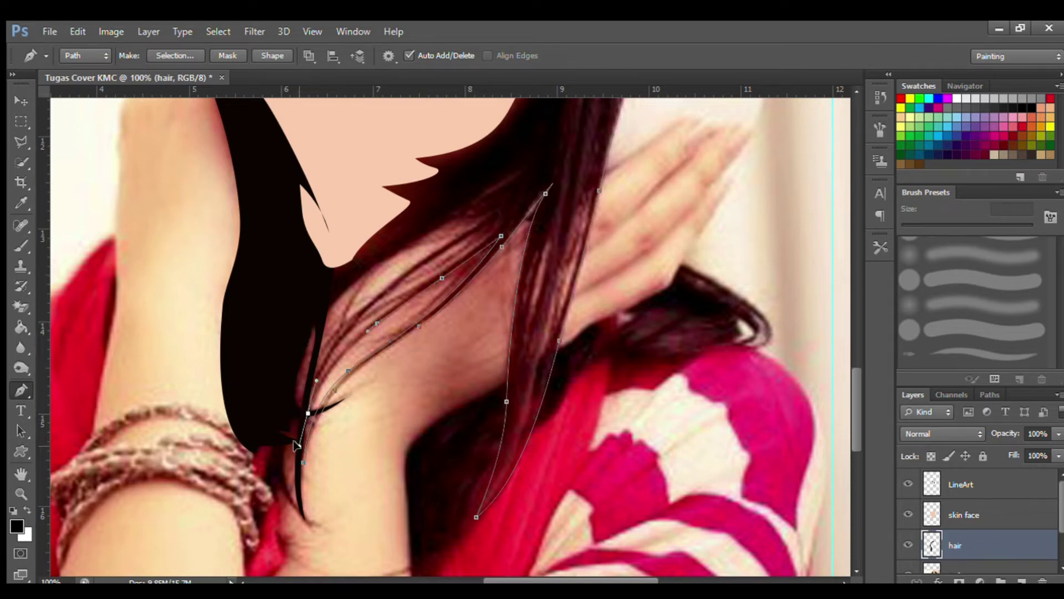
{"action": "left_click_drag", "start_coordinate": [410, 292], "coordinate": [504, 227]}
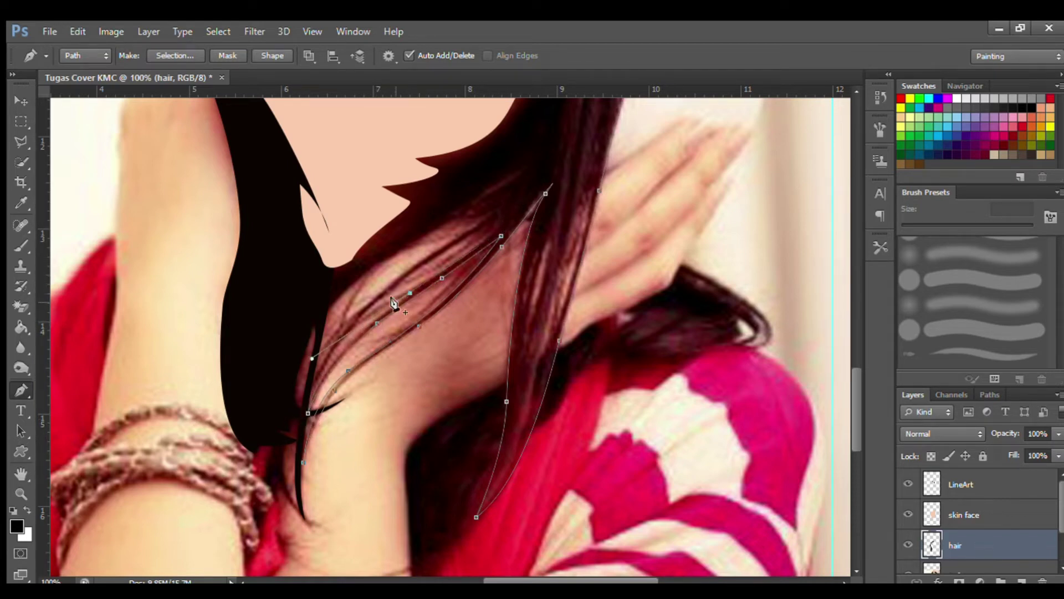
Shape the remaining strands, close the hair outline, and view the full cover without the reference photo
{"action": "left_click", "coordinate": [327, 343]}
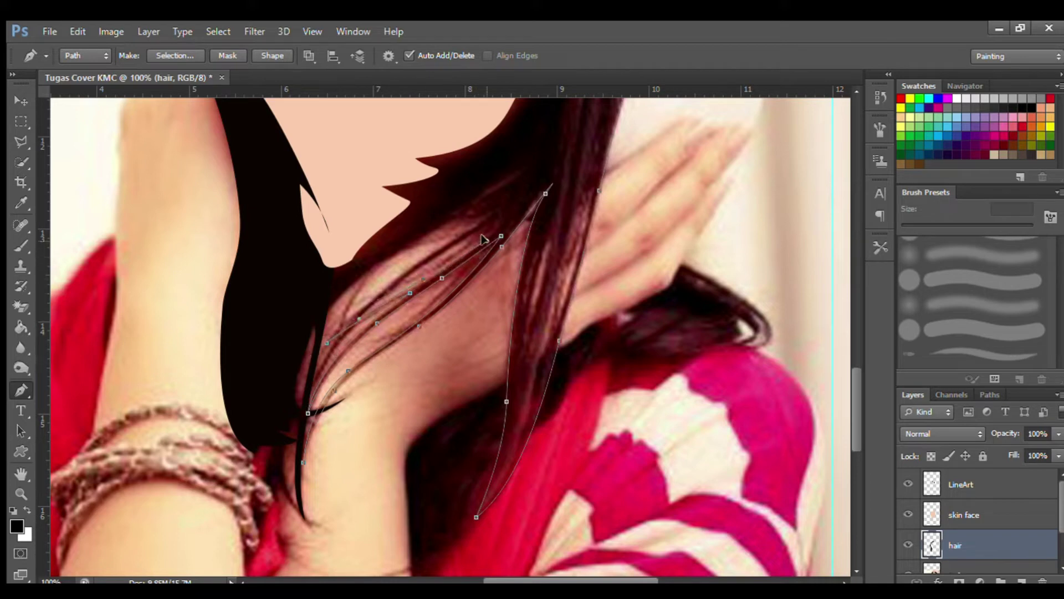
{"action": "left_click", "coordinate": [314, 381]}
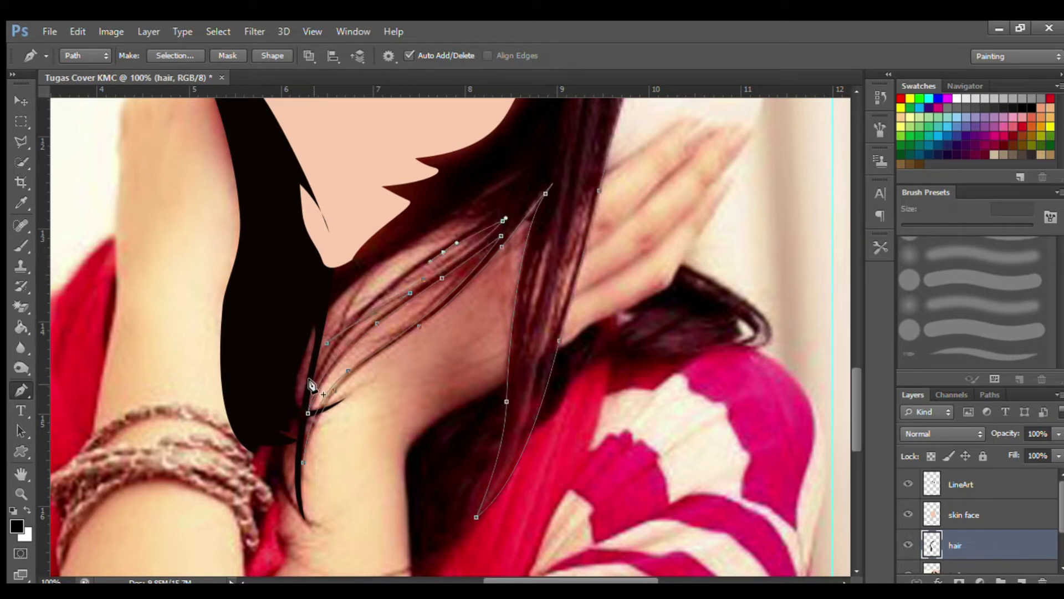
{"action": "left_click_drag", "start_coordinate": [420, 259], "coordinate": [405, 268]}
{"action": "left_click_drag", "start_coordinate": [500, 207], "coordinate": [515, 197]}
{"action": "left_click_drag", "start_coordinate": [434, 229], "coordinate": [413, 239]}
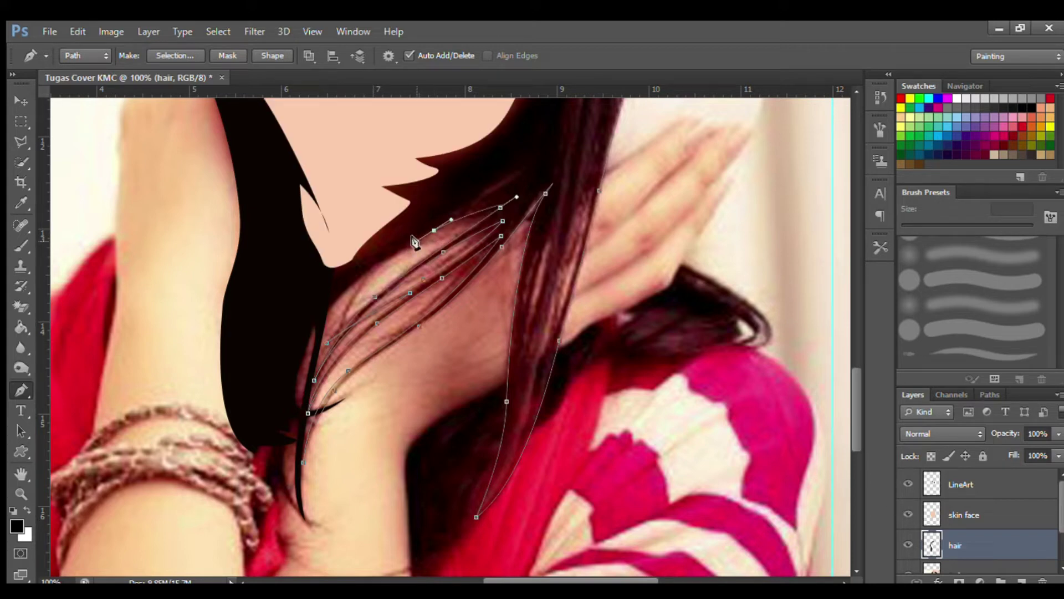
{"action": "left_click", "coordinate": [312, 336]}
{"action": "left_click_drag", "start_coordinate": [336, 249], "coordinate": [355, 233]}
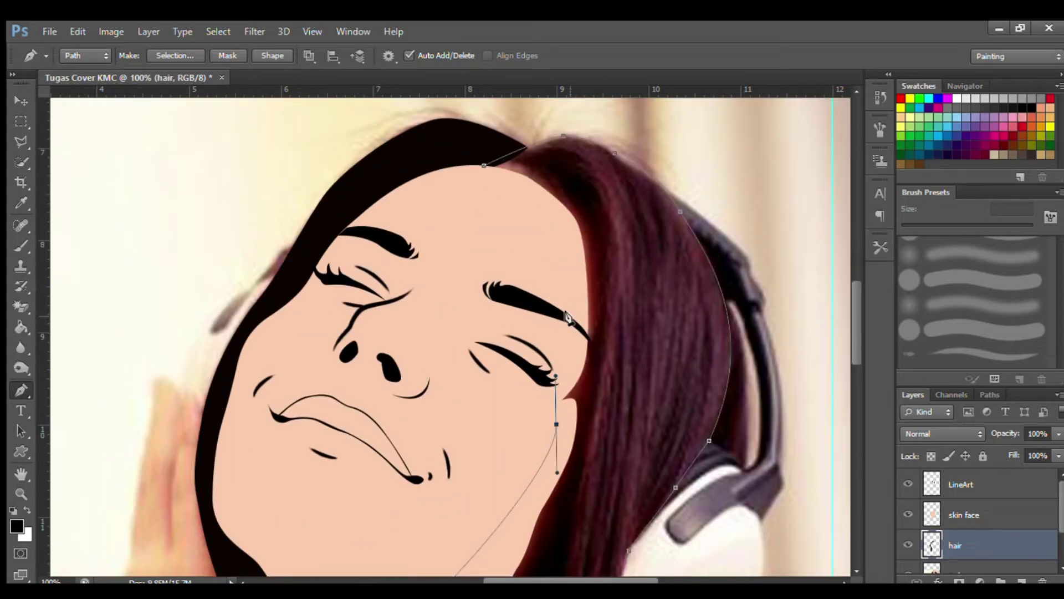
{"action": "left_click", "coordinate": [484, 165]}
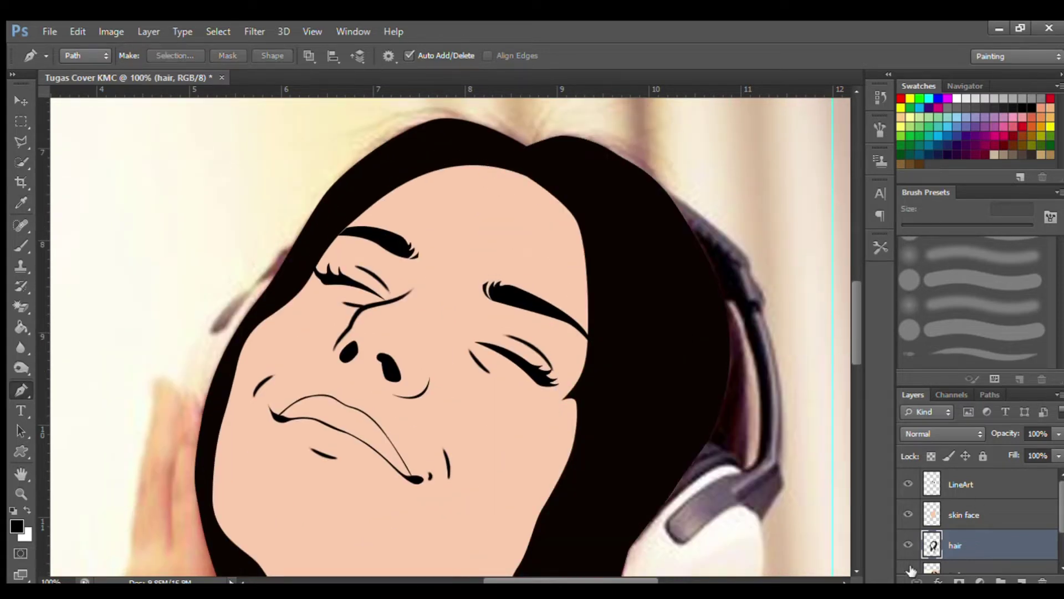
{"action": "key", "text": "ctrl+0"}
{"action": "left_click", "coordinate": [909, 560]}
Trace the hair edge beside the right earphone and fill that piece dark
{"action": "left_click", "coordinate": [909, 560]}
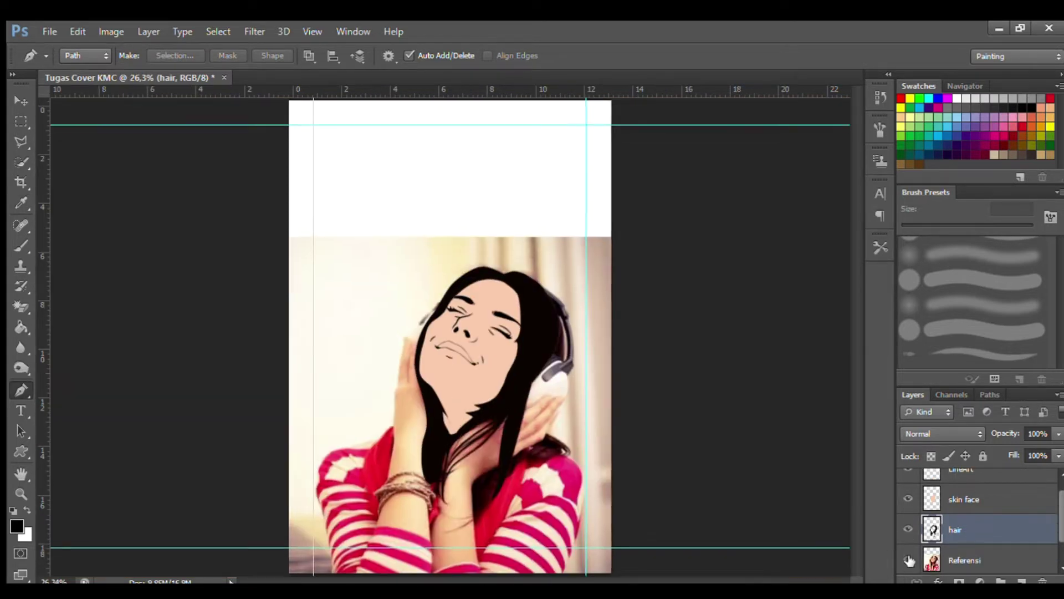
{"action": "key", "text": "ctrl+plus"}
{"action": "key", "text": "ctrl+plus"}
{"action": "key", "text": "ctrl+plus"}
{"action": "key", "text": "ctrl+plus"}
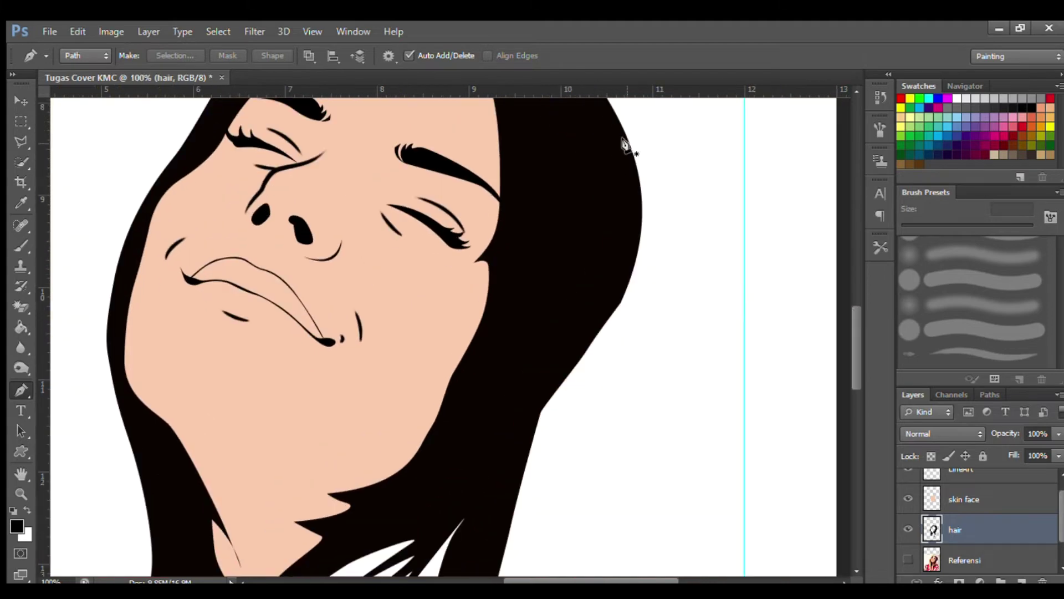
{"action": "left_click", "coordinate": [633, 162]}
{"action": "left_click_drag", "start_coordinate": [655, 333], "coordinate": [639, 488]}
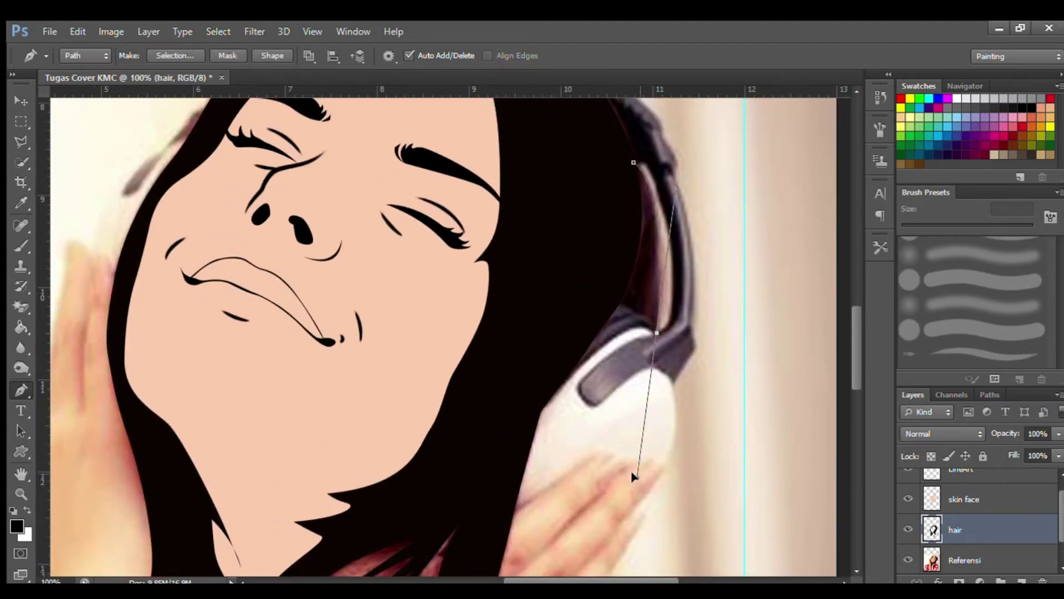
{"action": "left_click_drag", "start_coordinate": [615, 304], "coordinate": [595, 253]}
{"action": "left_click", "coordinate": [633, 162]}
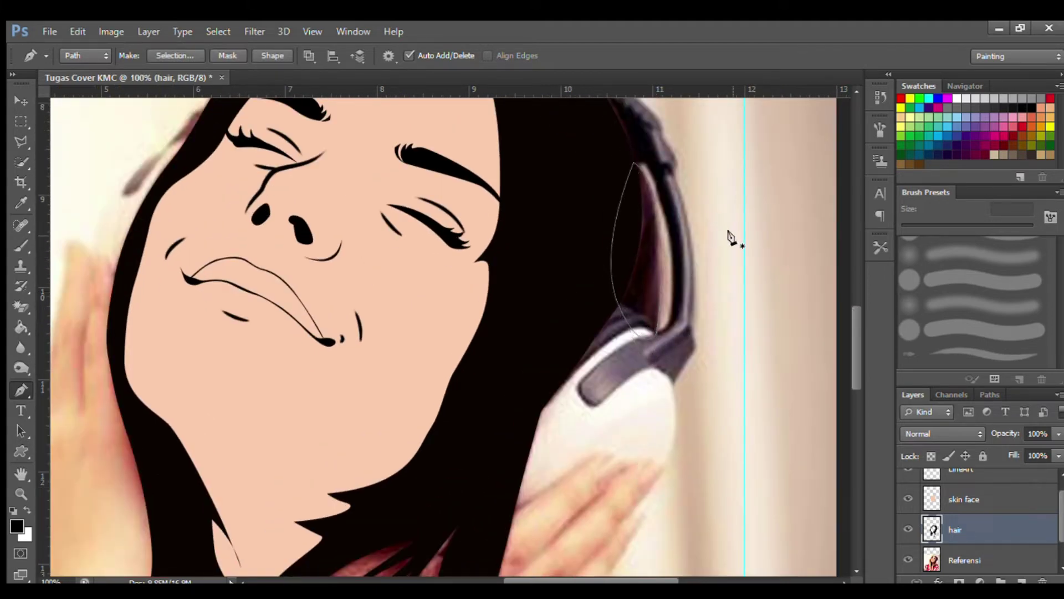
{"action": "key", "text": "ctrl+Return"}
{"action": "key", "text": "alt+BackSpace"}
{"action": "key", "text": "ctrl+d"}
Add a new layer named 'earphone'
{"action": "left_click", "coordinate": [1023, 580]}
{"action": "double_click", "coordinate": [964, 529]}
{"action": "type", "text": "earphone"}
{"action": "key", "text": "Return"}
Outline the right headphone band with curved Pen anchors, checking against the reference
{"action": "left_click", "coordinate": [908, 560]}
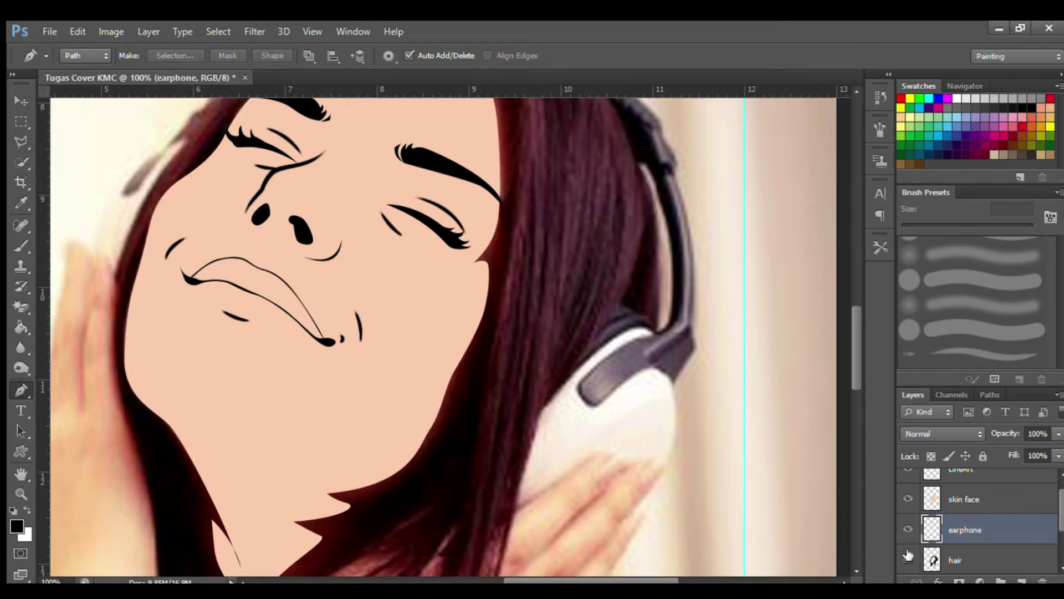
{"action": "left_click", "coordinate": [907, 560]}
{"action": "left_click", "coordinate": [610, 316]}
{"action": "left_click", "coordinate": [907, 560]}
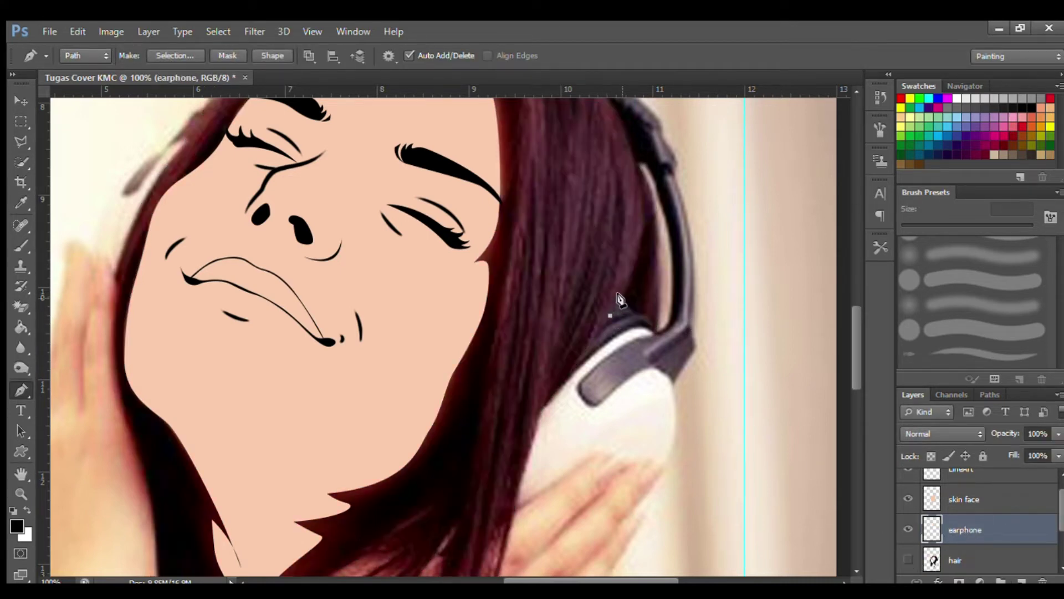
{"action": "left_click_drag", "start_coordinate": [610, 316], "coordinate": [564, 381]}
{"action": "left_click_drag", "start_coordinate": [635, 312], "coordinate": [668, 309]}
{"action": "left_click", "coordinate": [651, 331]}
{"action": "left_click_drag", "start_coordinate": [564, 381], "coordinate": [606, 370]}
Refine the headphone outline's anchors and handles to fit the band edge
{"action": "left_click", "coordinate": [908, 560]}
{"action": "scroll", "coordinate": [527, 382], "scroll_direction": "down", "scroll_amount": 5}
{"action": "left_click", "coordinate": [908, 560]}
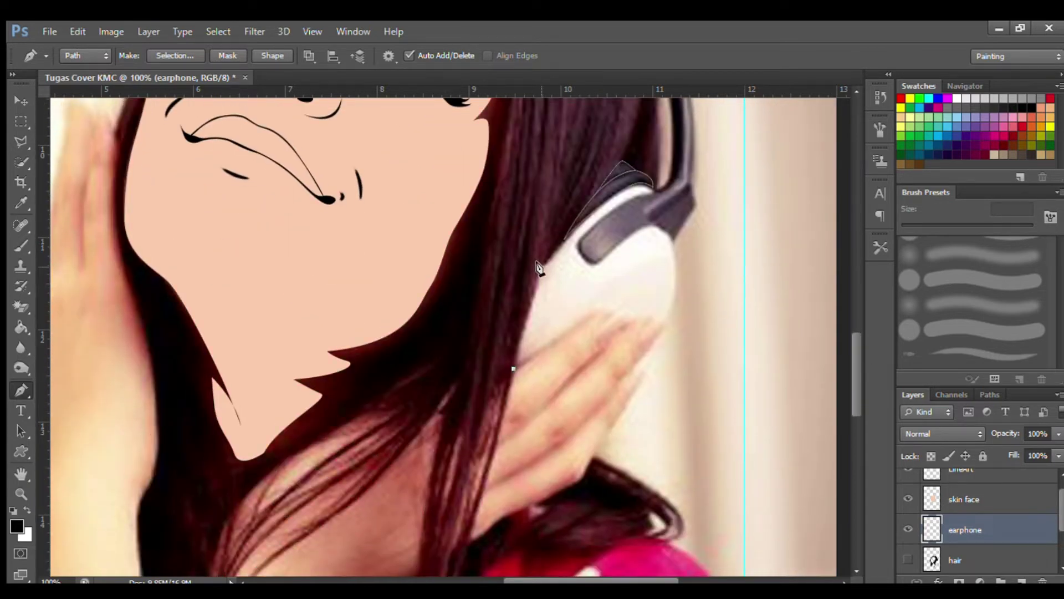
{"action": "left_click", "coordinate": [676, 244], "text": "ctrl"}
{"action": "left_click_drag", "start_coordinate": [593, 260], "coordinate": [595, 261]}
{"action": "left_click", "coordinate": [586, 262]}
{"action": "scroll", "coordinate": [720, 288], "scroll_direction": "up", "scroll_amount": 5}
Extend the headband outline over the hair and fill the headphone shape black
{"action": "mouse_move", "coordinate": [664, 301]}
{"action": "left_mouse_down"}
{"action": "mouse_move", "coordinate": [650, 268]}
{"action": "mouse_move", "coordinate": [624, 256]}
{"action": "left_mouse_up"}
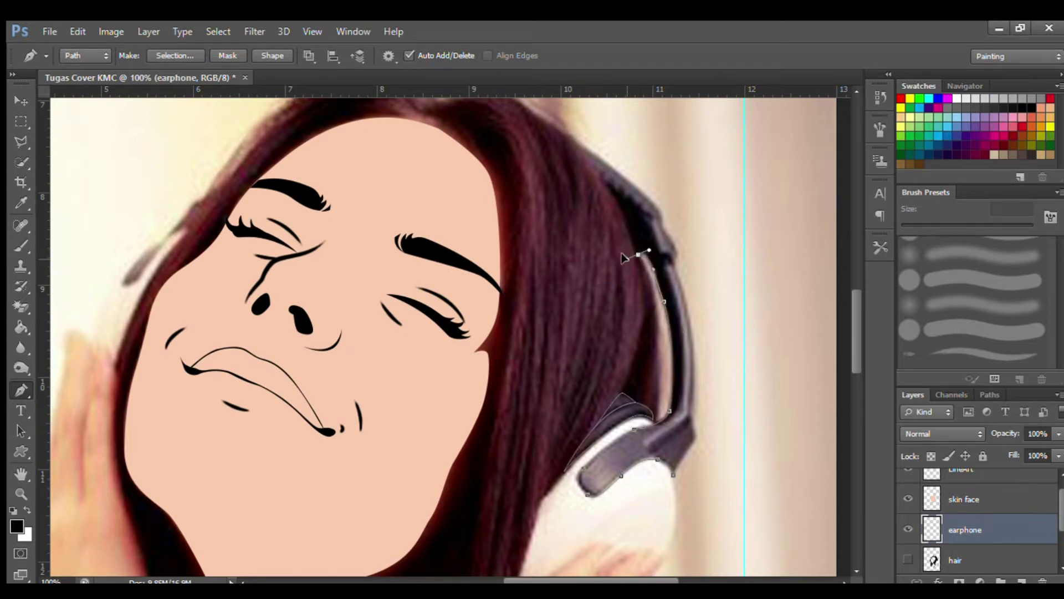
{"action": "left_click", "coordinate": [908, 560]}
{"action": "mouse_move", "coordinate": [575, 141]}
{"action": "left_mouse_down"}
{"action": "mouse_move", "coordinate": [543, 111]}
{"action": "mouse_move", "coordinate": [653, 206]}
{"action": "left_mouse_up"}
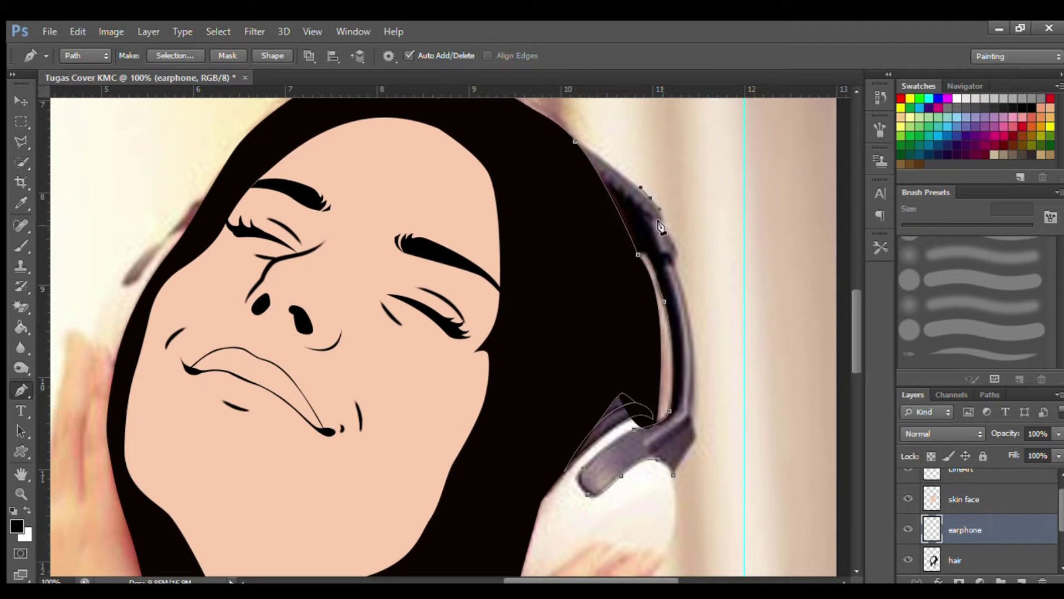
{"action": "left_click_drag", "start_coordinate": [674, 261], "coordinate": [667, 280]}
{"action": "left_click", "coordinate": [670, 476]}
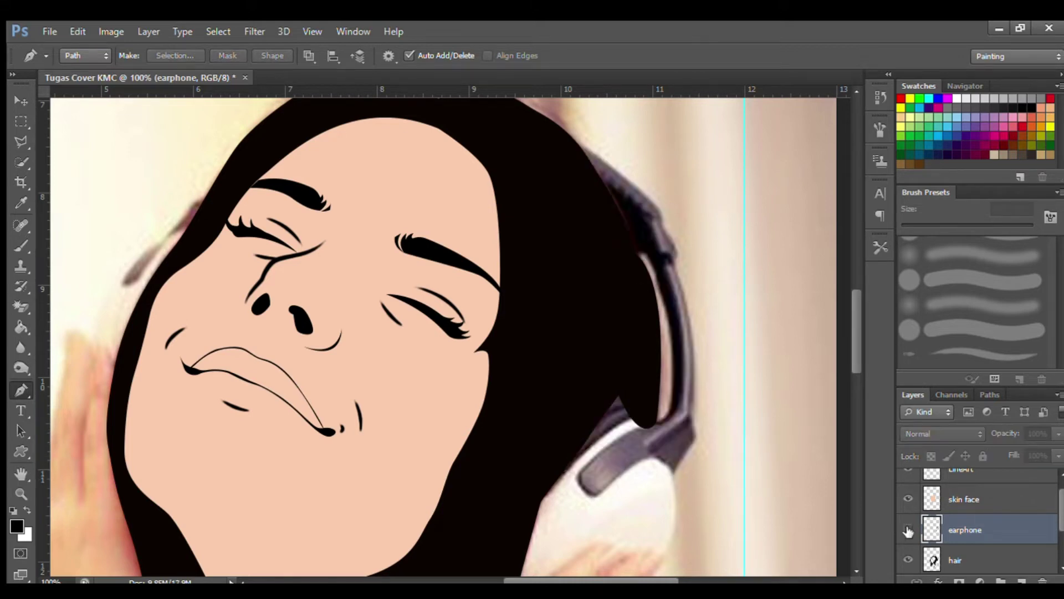
Clip a new layer to the earphone and outline the inner headband highlight
{"action": "key", "text": "ctrl+alt+g"}
{"action": "left_click", "coordinate": [599, 177]}
{"action": "left_click_drag", "start_coordinate": [652, 227], "coordinate": [664, 259]}
{"action": "left_click_drag", "start_coordinate": [682, 342], "coordinate": [683, 379]}
{"action": "left_click_drag", "start_coordinate": [654, 423], "coordinate": [675, 419]}
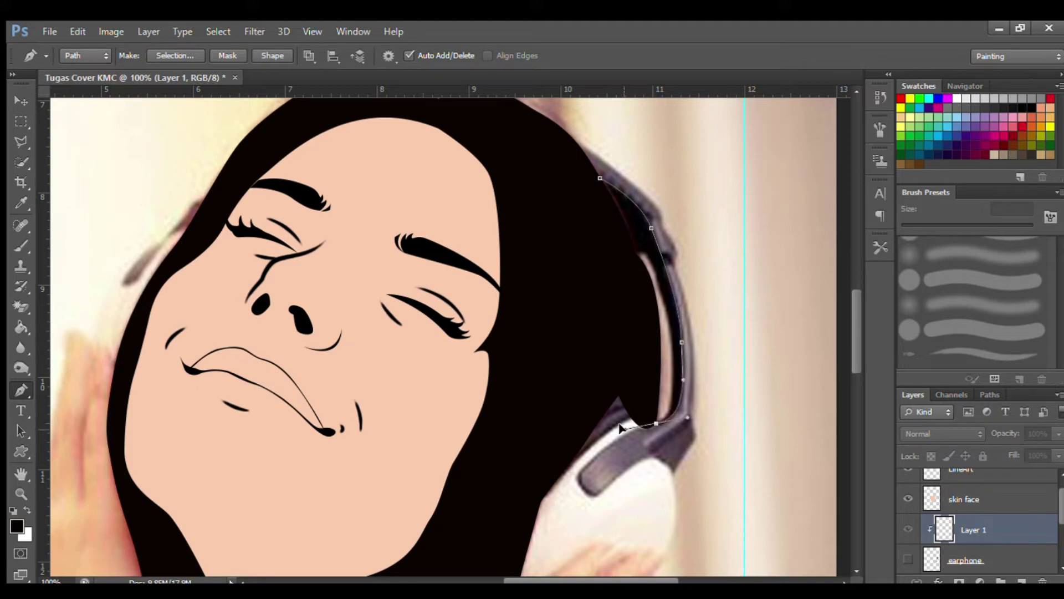
{"action": "key", "text": "ctrl+alt+z"}
{"action": "key", "text": "ctrl+alt+z"}
{"action": "key", "text": "ctrl+alt+z"}
{"action": "left_click", "coordinate": [635, 260]}
{"action": "left_click", "coordinate": [599, 177]}
Sample a colour, reselect the earphone layer, and zoom to 200% on the head's left side
{"action": "key", "text": "i"}
{"action": "key", "text": "p"}
{"action": "left_click", "coordinate": [908, 559]}
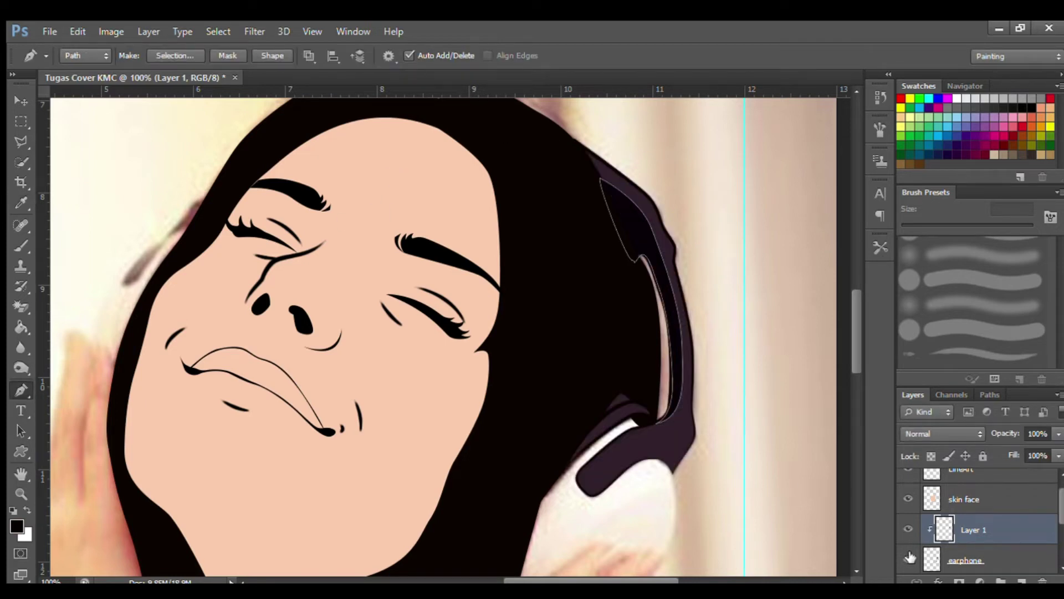
{"action": "left_click", "coordinate": [965, 560]}
{"action": "left_click_drag", "start_coordinate": [202, 213], "coordinate": [416, 218]}
{"action": "key", "text": "ctrl+plus"}
{"action": "scroll", "coordinate": [382, 244], "scroll_direction": "up", "scroll_amount": 2}
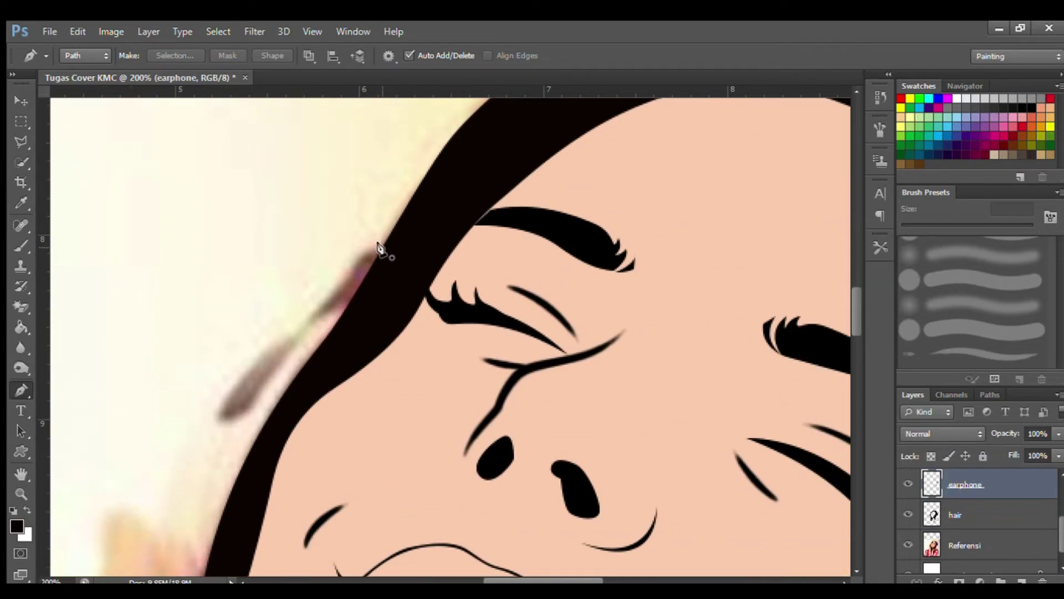
Add a layer named 'earphonee kiri' below the hair layer
{"action": "left_click", "coordinate": [1020, 581]}
{"action": "left_click_drag", "start_coordinate": [967, 484], "coordinate": [968, 531]}
{"action": "double_click", "coordinate": [967, 545]}
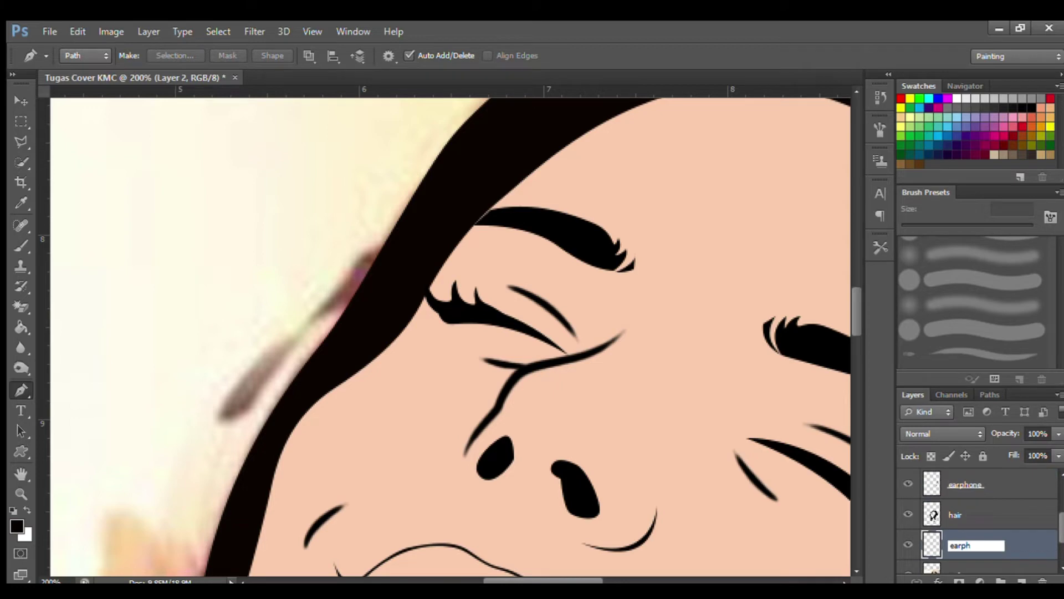
{"action": "type", "text": "earphonee kiri"}
{"action": "key", "text": "Return"}
Trace a closed curved outline for the left earphone
{"action": "left_click_drag", "start_coordinate": [385, 245], "coordinate": [340, 280]}
{"action": "left_click_drag", "start_coordinate": [286, 335], "coordinate": [265, 349]}
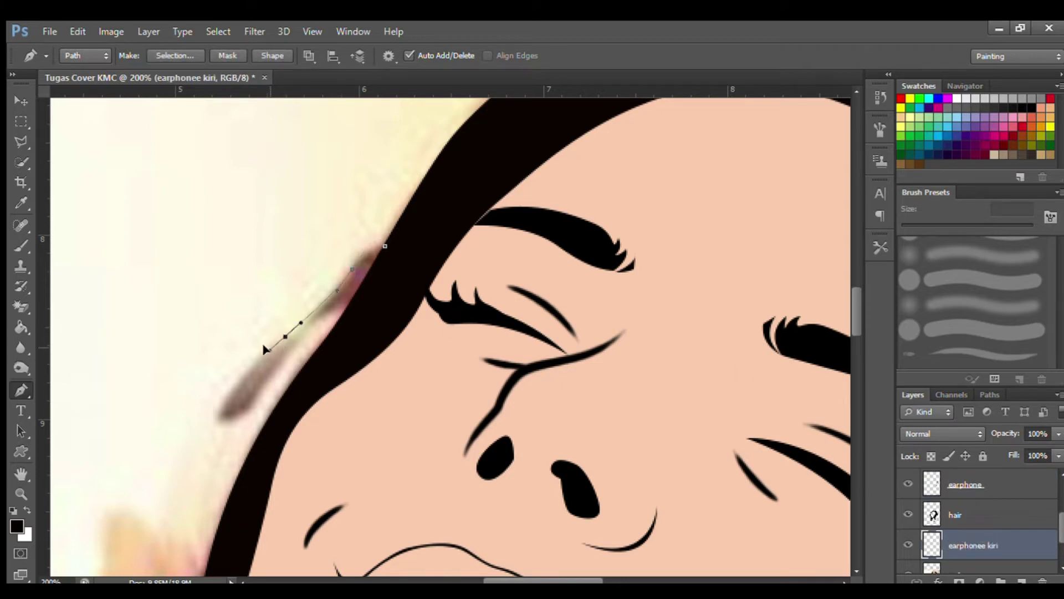
{"action": "left_click_drag", "start_coordinate": [220, 415], "coordinate": [228, 424]}
{"action": "left_click_drag", "start_coordinate": [386, 246], "coordinate": [411, 274]}
{"action": "key", "text": "i"}
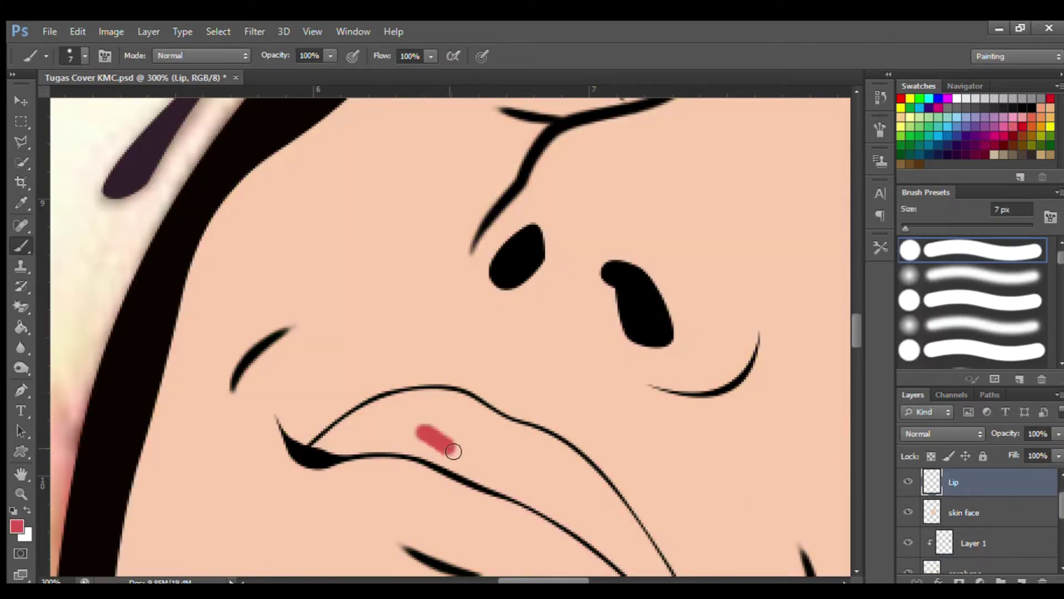
Paint the upper lip red with a 25 px brush, then touch up with a smaller brush
{"action": "key", "text": "bracketright"}
{"action": "key", "text": "bracketright"}
{"action": "key", "text": "bracketright"}
{"action": "mouse_move", "coordinate": [324, 448]}
{"action": "left_mouse_down"}
{"action": "mouse_move", "coordinate": [419, 445]}
{"action": "mouse_move", "coordinate": [548, 478]}
{"action": "left_mouse_up"}
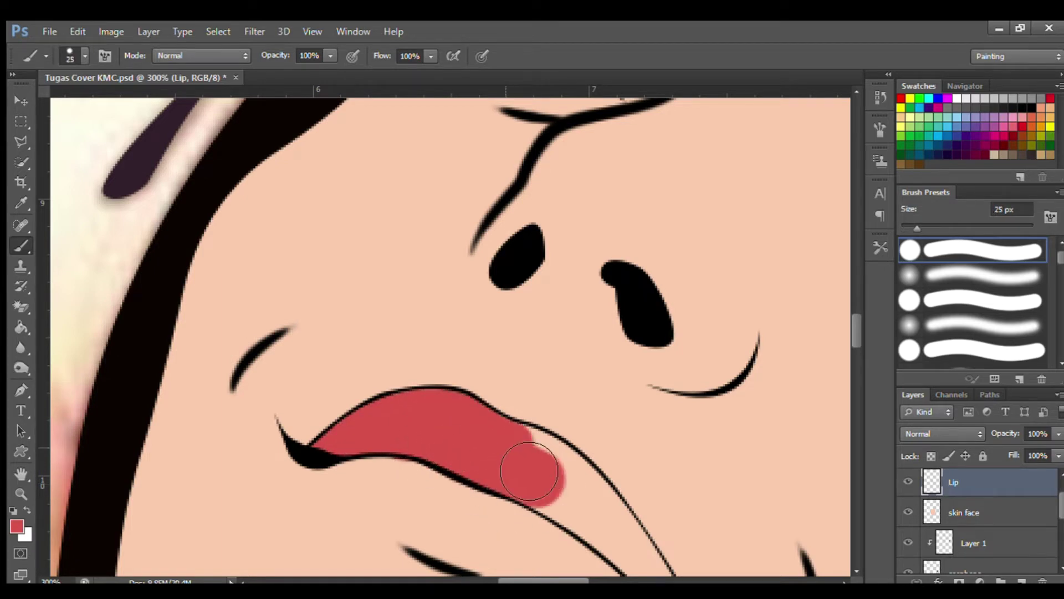
{"action": "scroll", "coordinate": [523, 459], "scroll_direction": "down", "scroll_amount": 5}
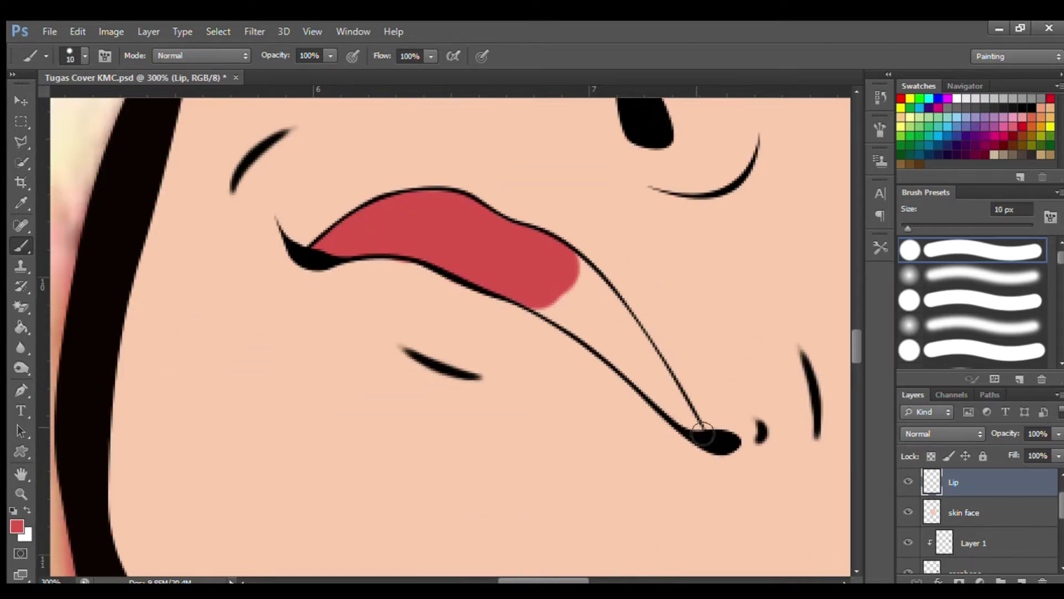
{"action": "key", "text": "bracketleft"}
{"action": "key", "text": "bracketleft"}
{"action": "key", "text": "bracketleft"}
{"action": "mouse_move", "coordinate": [558, 307]}
{"action": "left_mouse_down"}
{"action": "mouse_move", "coordinate": [698, 430]}
{"action": "mouse_move", "coordinate": [577, 272]}
{"action": "mouse_move", "coordinate": [616, 302]}
{"action": "mouse_move", "coordinate": [615, 342]}
{"action": "left_mouse_up"}
{"action": "key", "text": "ctrl+z"}
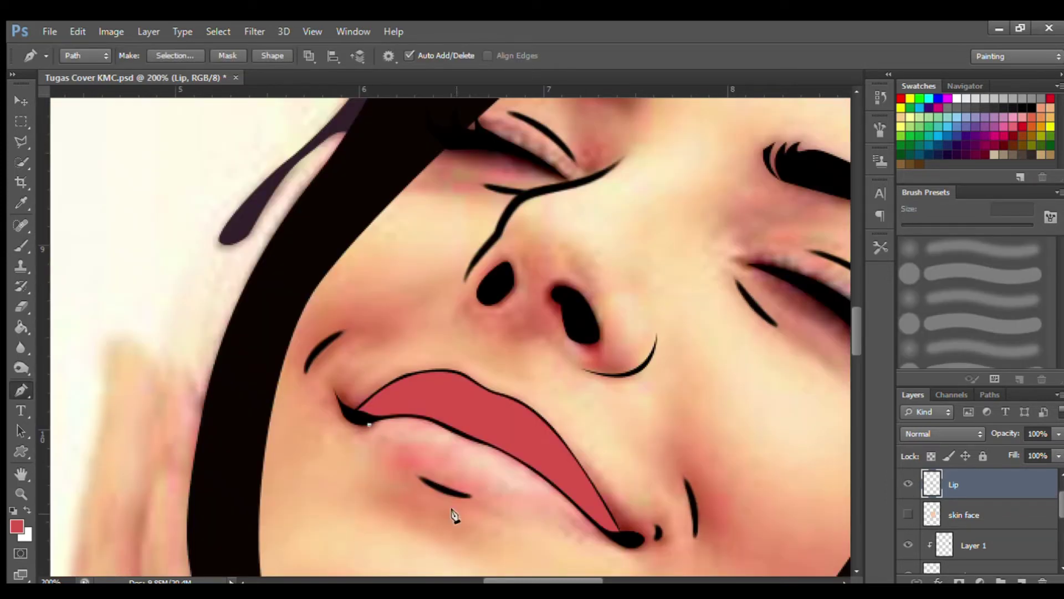
Trace a closed Pen outline around the lower lip
{"action": "left_click", "coordinate": [425, 480]}
{"action": "left_click_drag", "start_coordinate": [452, 491], "coordinate": [474, 496]}
{"action": "left_click_drag", "start_coordinate": [608, 534], "coordinate": [624, 542]}
{"action": "left_click_drag", "start_coordinate": [370, 425], "coordinate": [346, 455]}
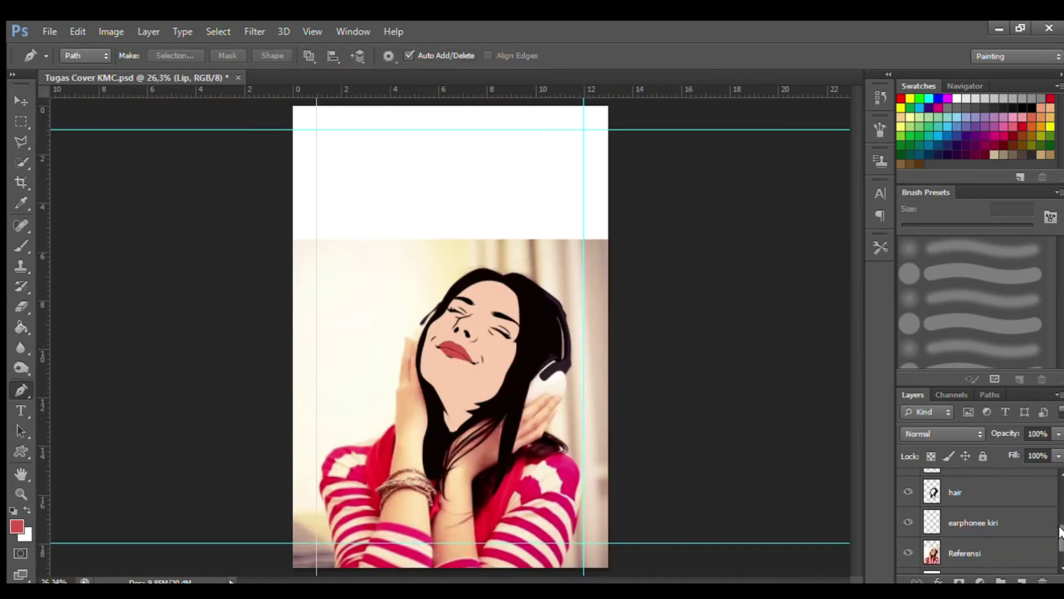
Rename the layer 'tangan kiri' and trace the forearm and hand to the fingertips
{"action": "double_click", "coordinate": [964, 526]}
{"action": "type", "text": "tangan kan"}
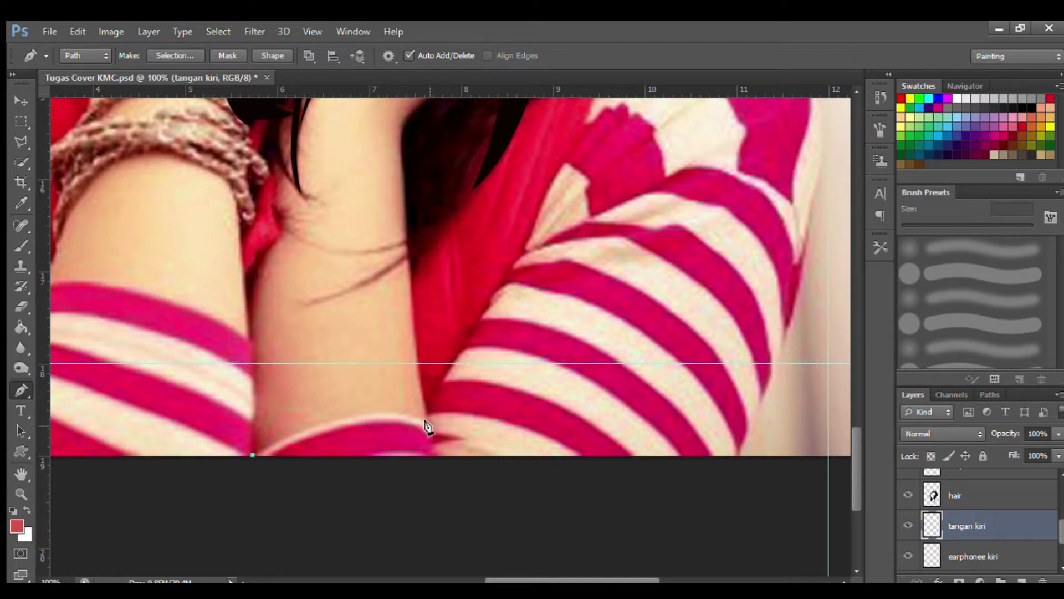
{"action": "left_click_drag", "start_coordinate": [431, 425], "coordinate": [488, 466]}
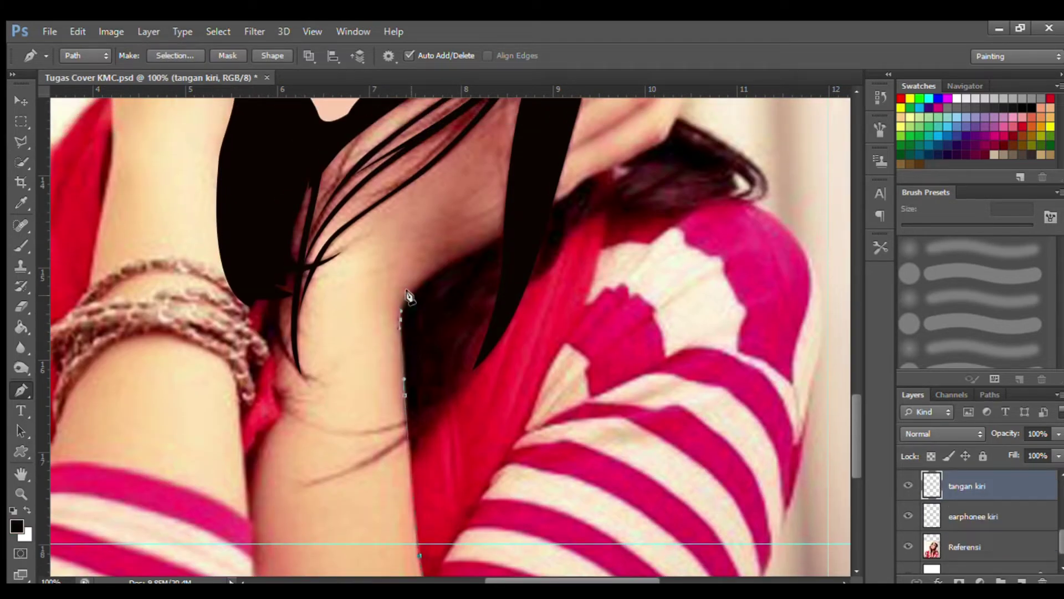
{"action": "left_click_drag", "start_coordinate": [395, 296], "coordinate": [432, 274]}
{"action": "scroll", "coordinate": [856, 467], "scroll_direction": "up", "scroll_amount": 3}
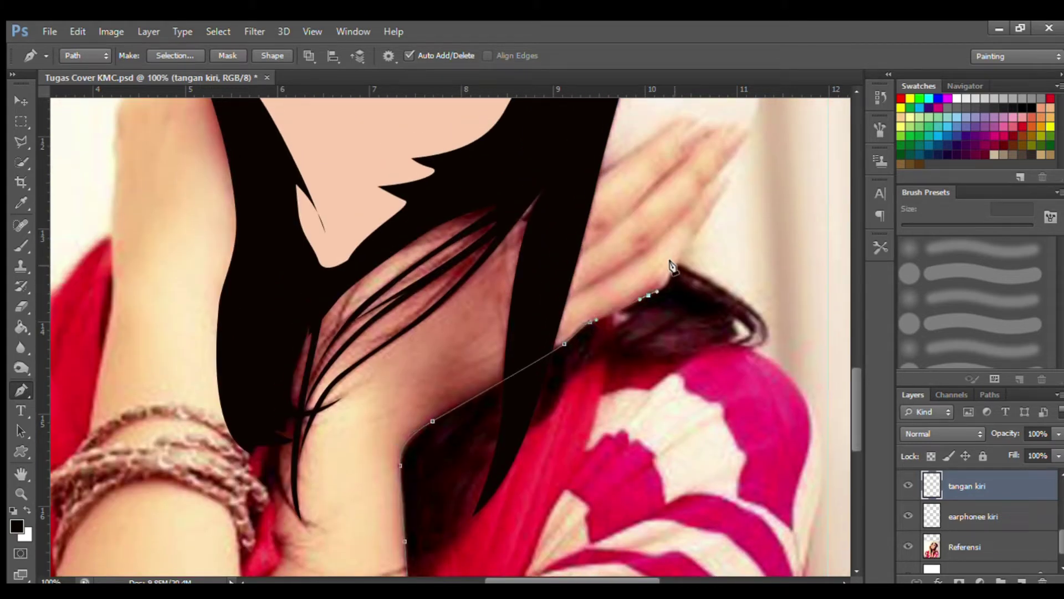
{"action": "scroll", "coordinate": [667, 273], "scroll_direction": "up", "scroll_amount": 3}
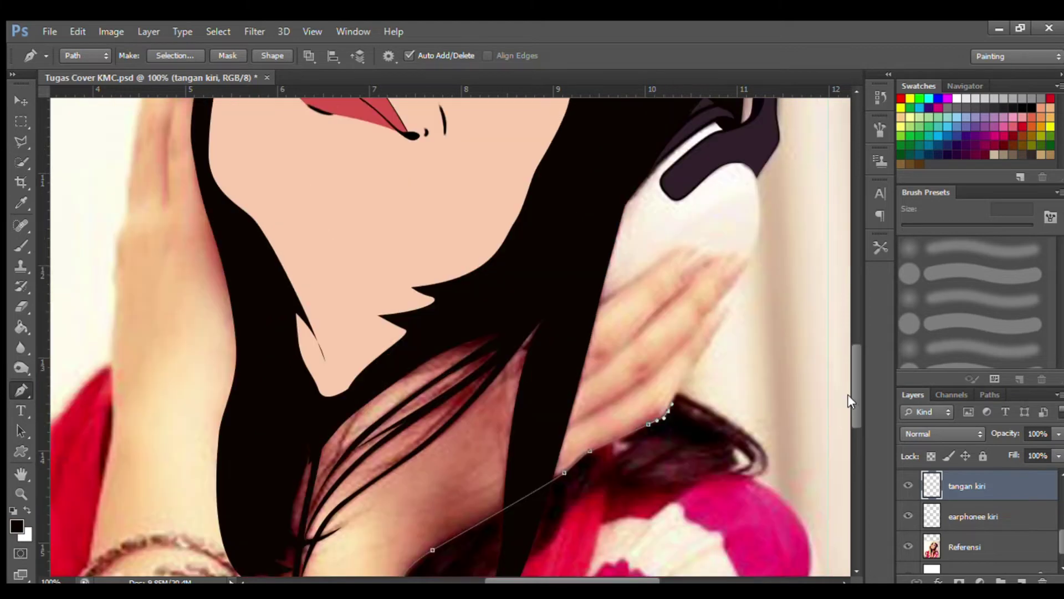
{"action": "left_click_drag", "start_coordinate": [737, 283], "coordinate": [739, 288]}
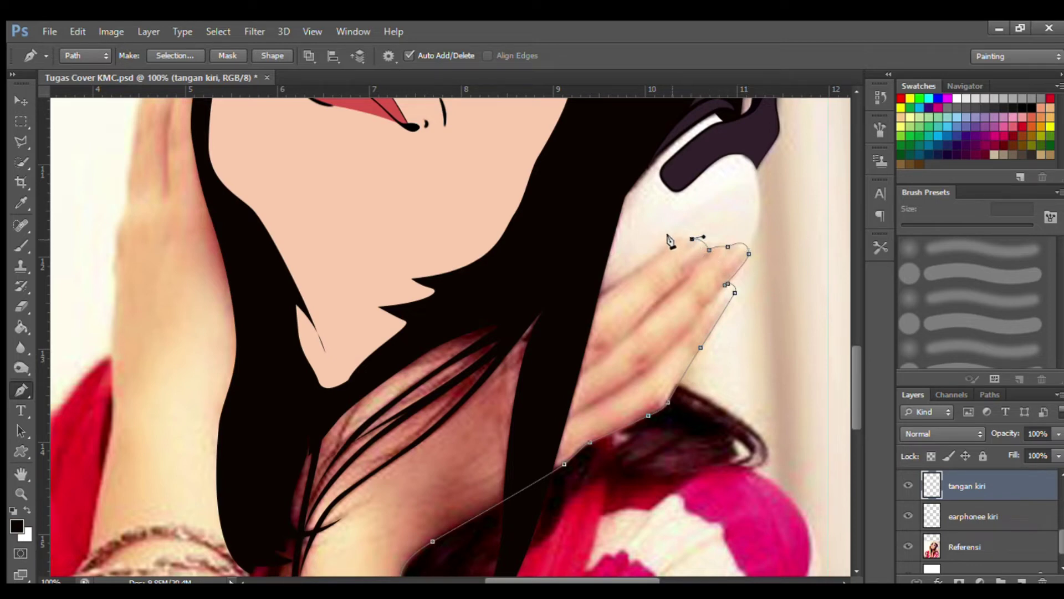
{"action": "left_click_drag", "start_coordinate": [582, 310], "coordinate": [522, 290]}
{"action": "left_click_drag", "start_coordinate": [291, 491], "coordinate": [261, 554]}
Close the outline down the arm's left edge and fill it with sampled skin colour
{"action": "scroll", "coordinate": [262, 555], "scroll_direction": "down", "scroll_amount": 1}
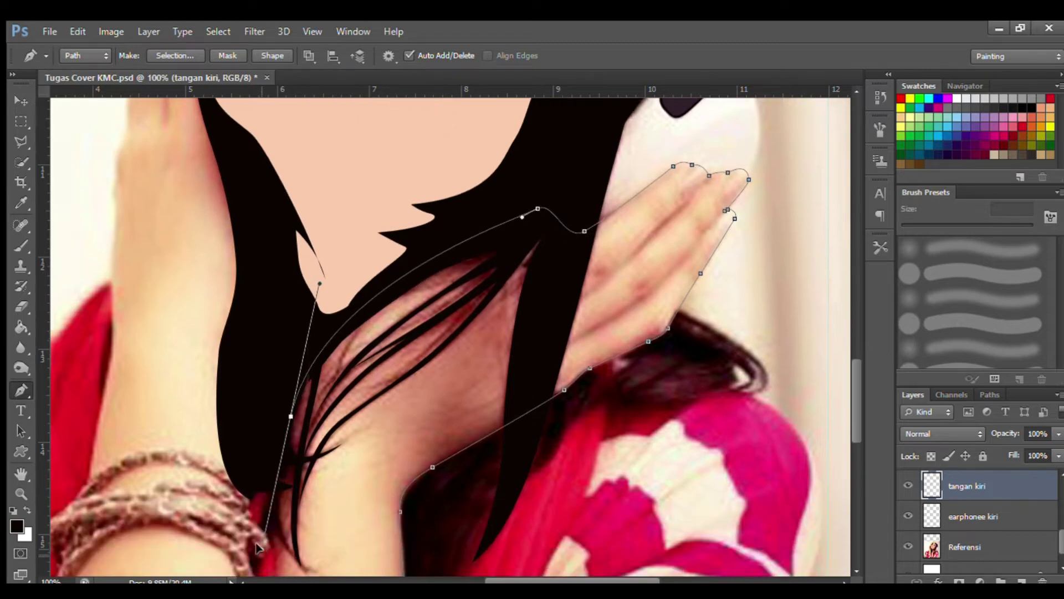
{"action": "scroll", "coordinate": [270, 427], "scroll_direction": "down", "scroll_amount": 2}
{"action": "mouse_move", "coordinate": [273, 370]}
{"action": "left_mouse_down"}
{"action": "mouse_move", "coordinate": [278, 466]}
{"action": "mouse_move", "coordinate": [259, 472]}
{"action": "left_mouse_up"}
{"action": "scroll", "coordinate": [852, 452], "scroll_direction": "down", "scroll_amount": 1}
{"action": "scroll", "coordinate": [852, 452], "scroll_direction": "down", "scroll_amount": 2}
{"action": "left_click", "coordinate": [251, 288]}
{"action": "left_click_drag", "start_coordinate": [254, 350], "coordinate": [251, 411]}
{"action": "left_click_drag", "start_coordinate": [288, 250], "coordinate": [277, 256]}
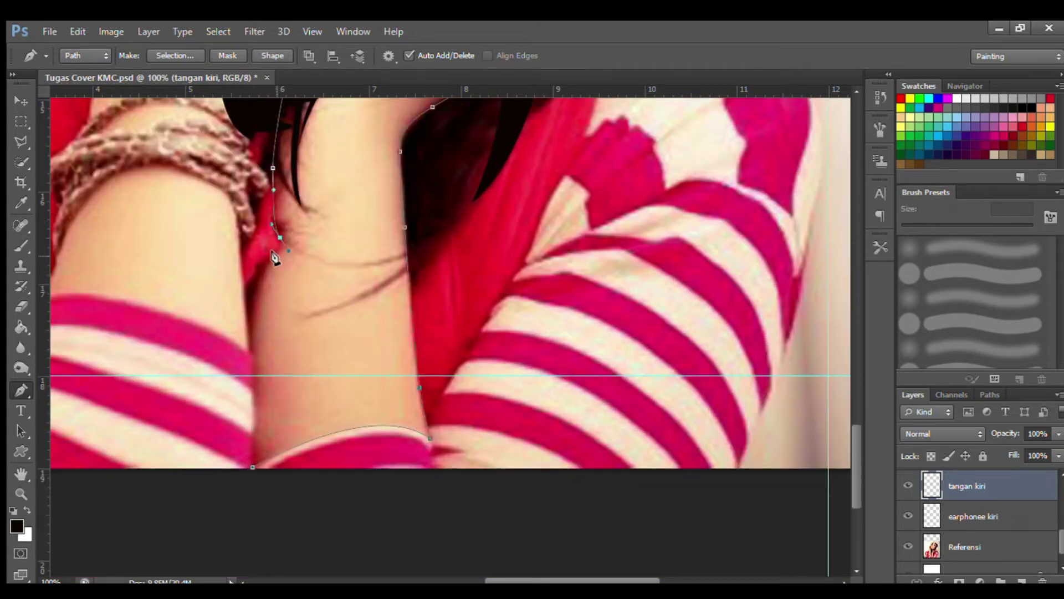
{"action": "left_click_drag", "start_coordinate": [253, 467], "coordinate": [252, 484]}
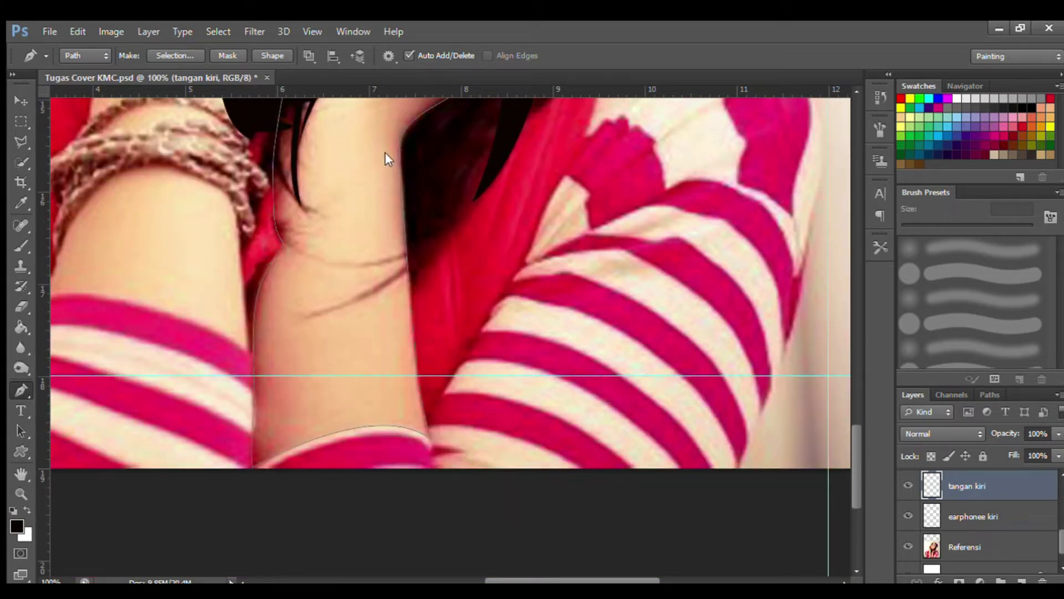
{"action": "key", "text": "i"}
{"action": "key", "text": "p"}
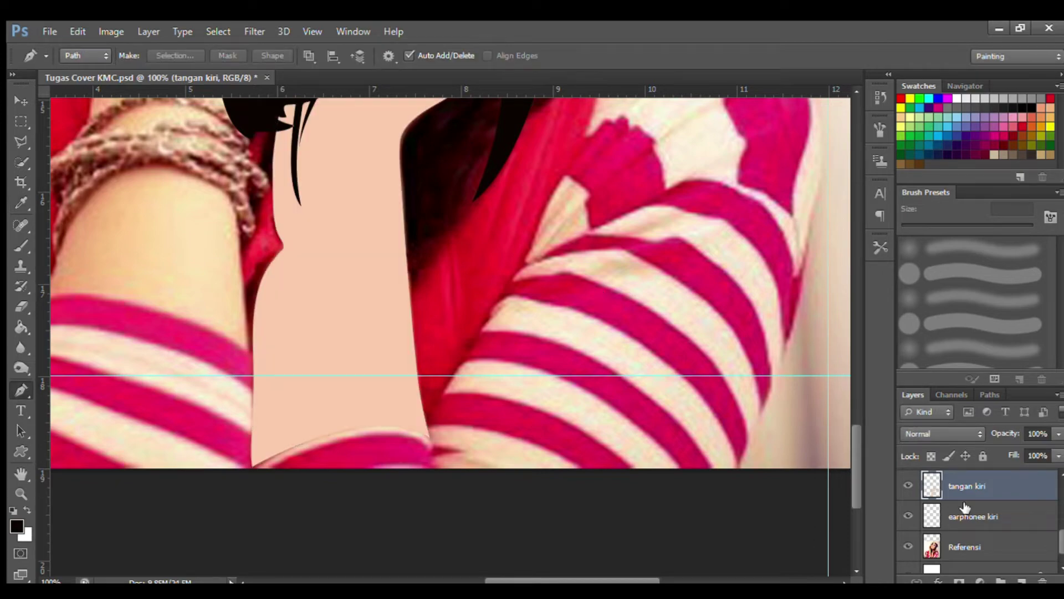
Draw a curved black finger line along the hand
{"action": "left_click_drag", "start_coordinate": [1059, 517], "coordinate": [1059, 532]}
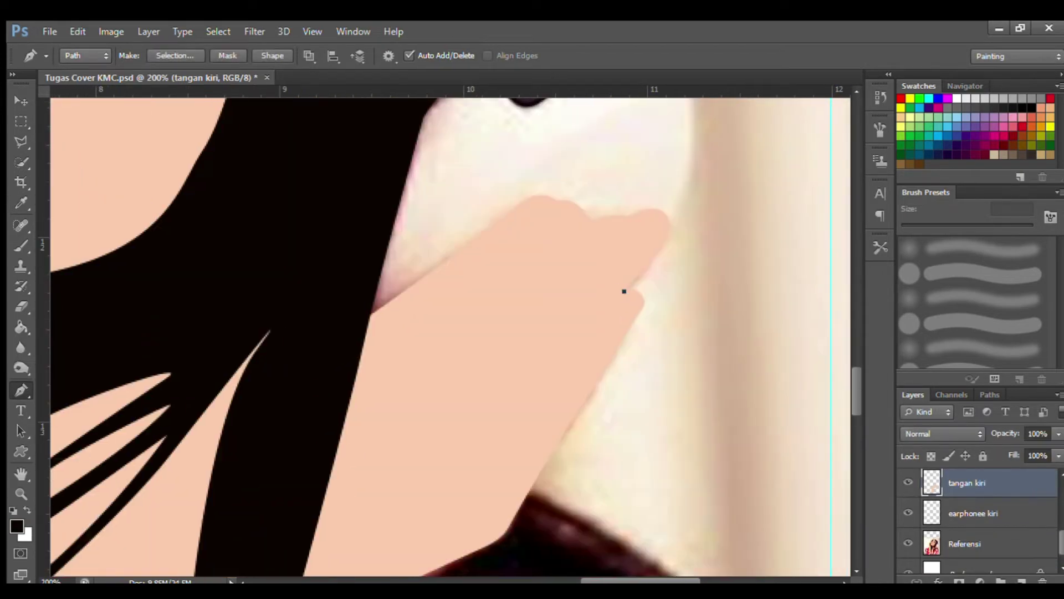
{"action": "left_click", "coordinate": [908, 482]}
{"action": "left_click_drag", "start_coordinate": [469, 462], "coordinate": [434, 485]}
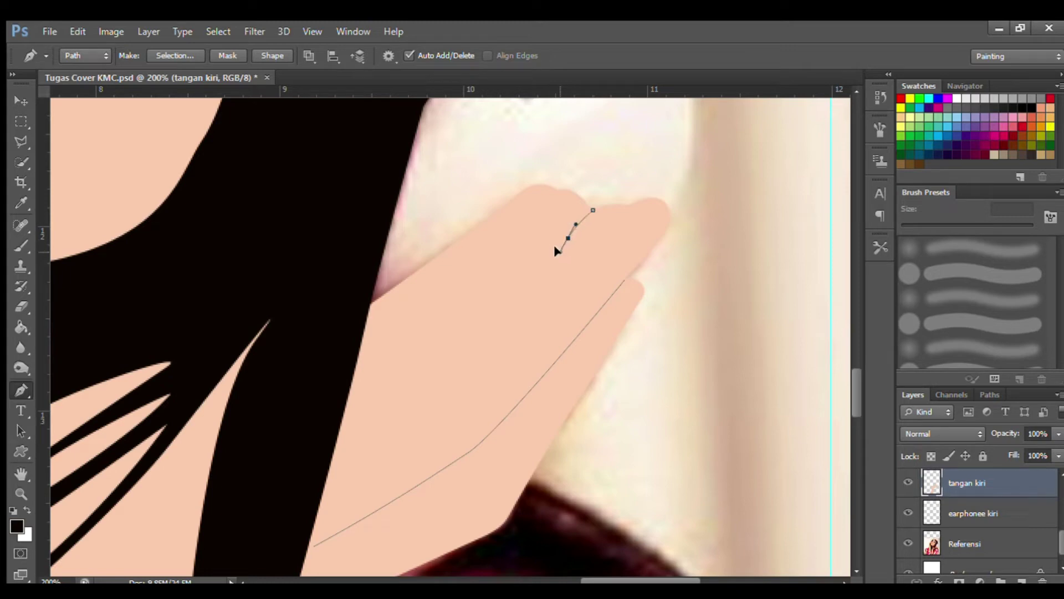
{"action": "left_click_drag", "start_coordinate": [529, 282], "coordinate": [506, 298]}
{"action": "left_click_drag", "start_coordinate": [465, 340], "coordinate": [444, 358]}
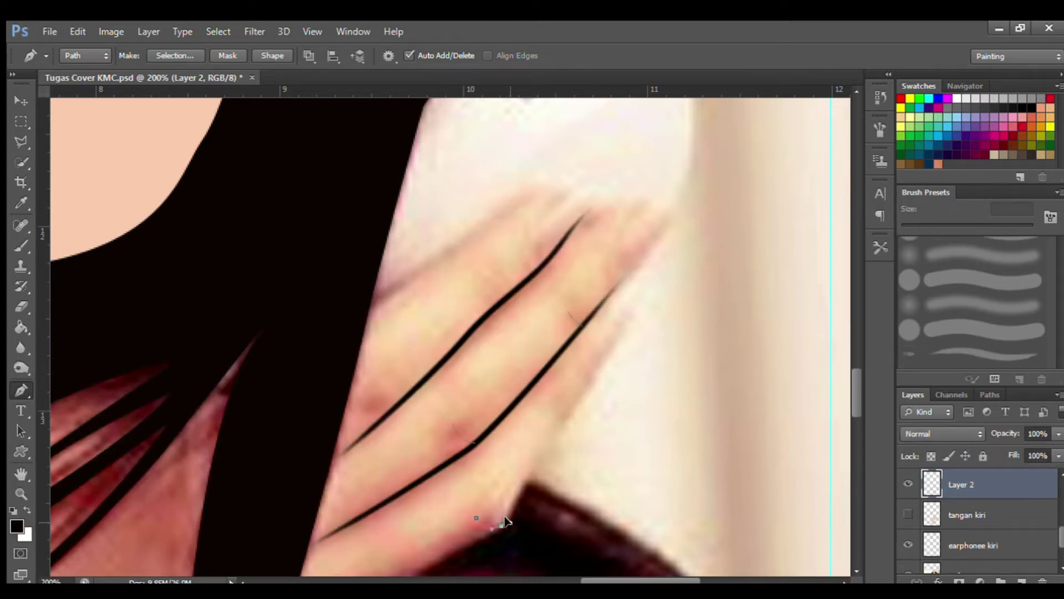
Discard the unfinished finger path and draw a curved knuckle crease path
{"action": "key", "text": "Escape"}
{"action": "left_click", "coordinate": [366, 393]}
{"action": "left_click", "coordinate": [628, 272]}
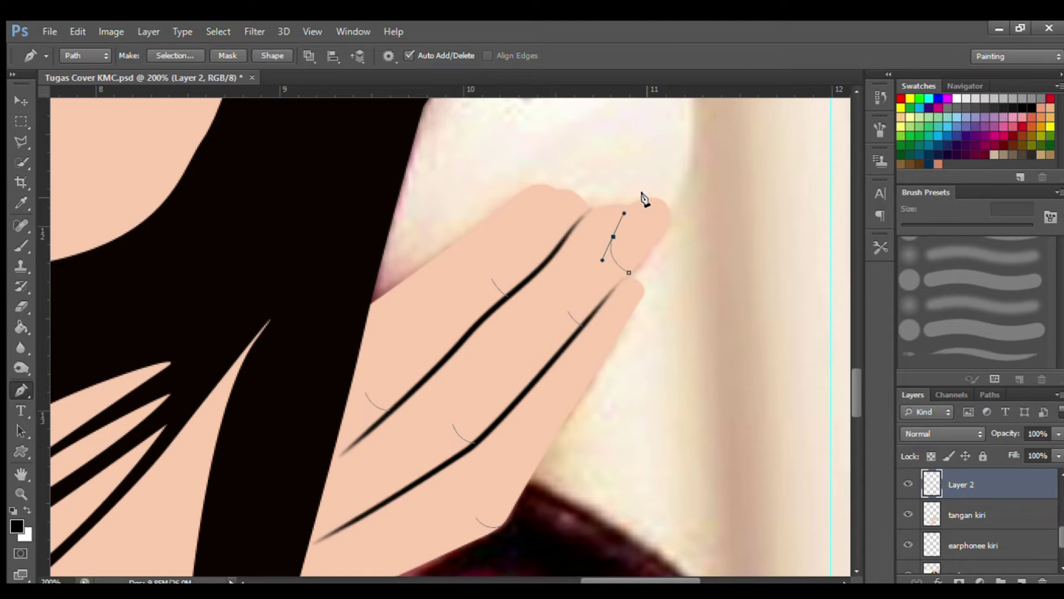
{"action": "key", "text": "ctrl+alt+z"}
{"action": "key", "text": "ctrl+alt+z"}
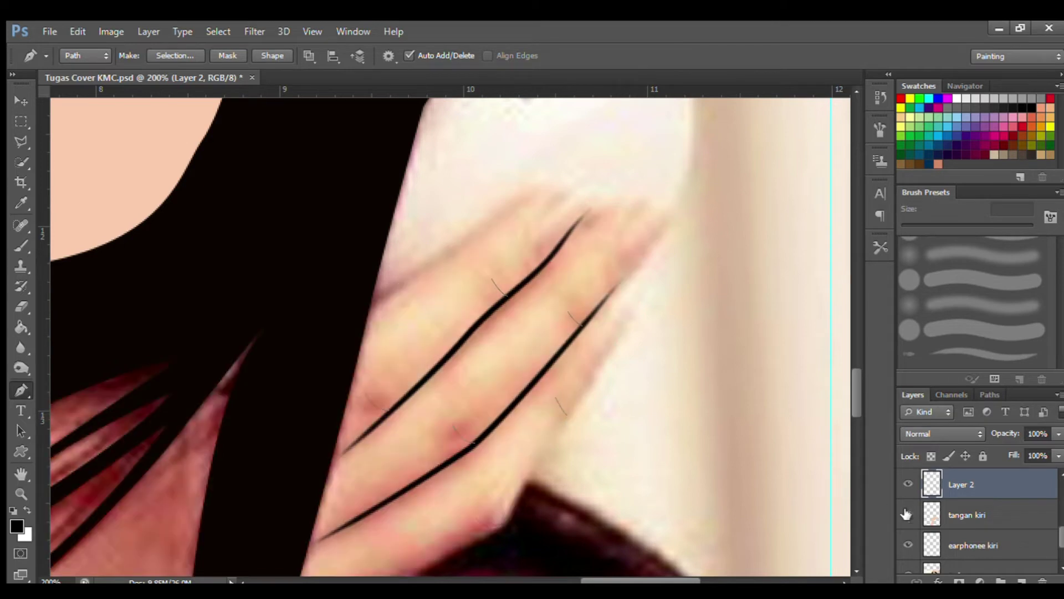
{"action": "left_click", "coordinate": [560, 245]}
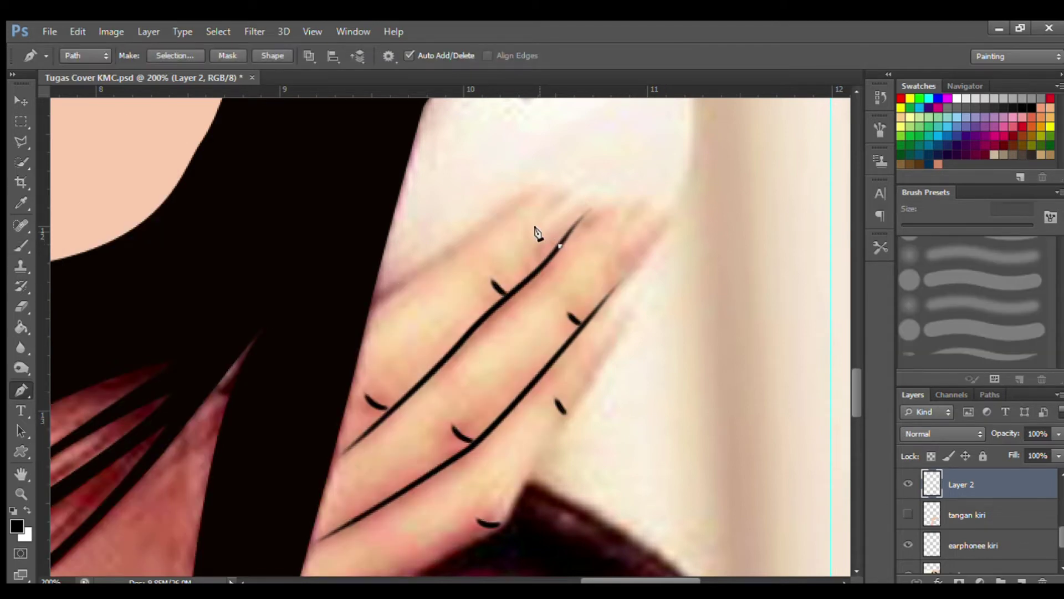
{"action": "left_click", "coordinate": [576, 186]}
{"action": "left_click", "coordinate": [909, 514]}
{"action": "left_click_drag", "start_coordinate": [547, 214], "coordinate": [558, 174]}
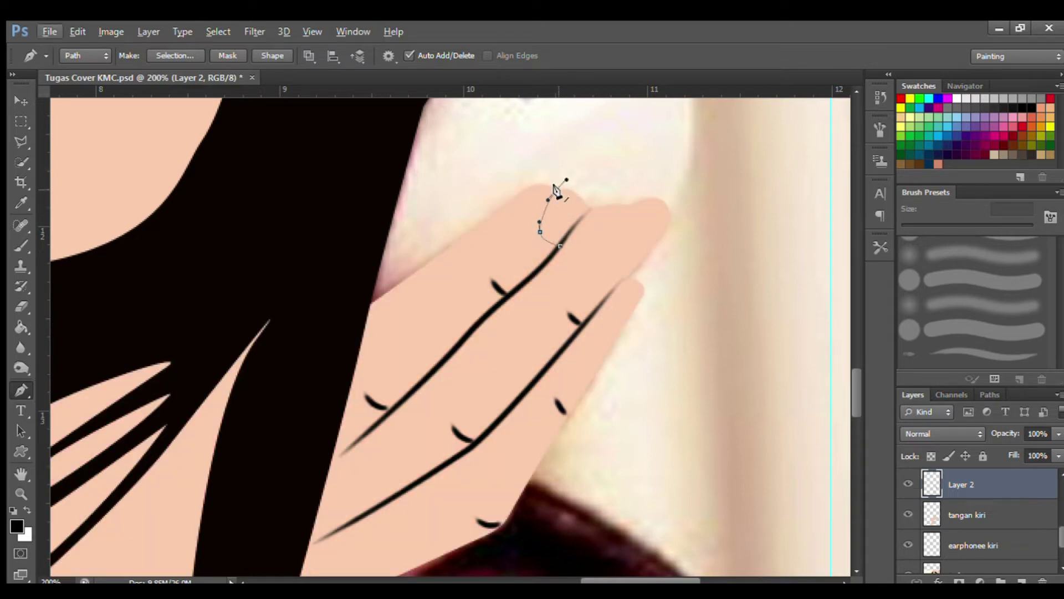
Close the first fingernail outline around its fingertip
{"action": "left_click_drag", "start_coordinate": [590, 209], "coordinate": [599, 232]}
{"action": "left_click", "coordinate": [560, 245]}
{"action": "left_click", "coordinate": [910, 514]}
{"action": "left_click", "coordinate": [631, 271]}
Outline the second rounded fingernail and close its path
{"action": "left_click", "coordinate": [910, 514]}
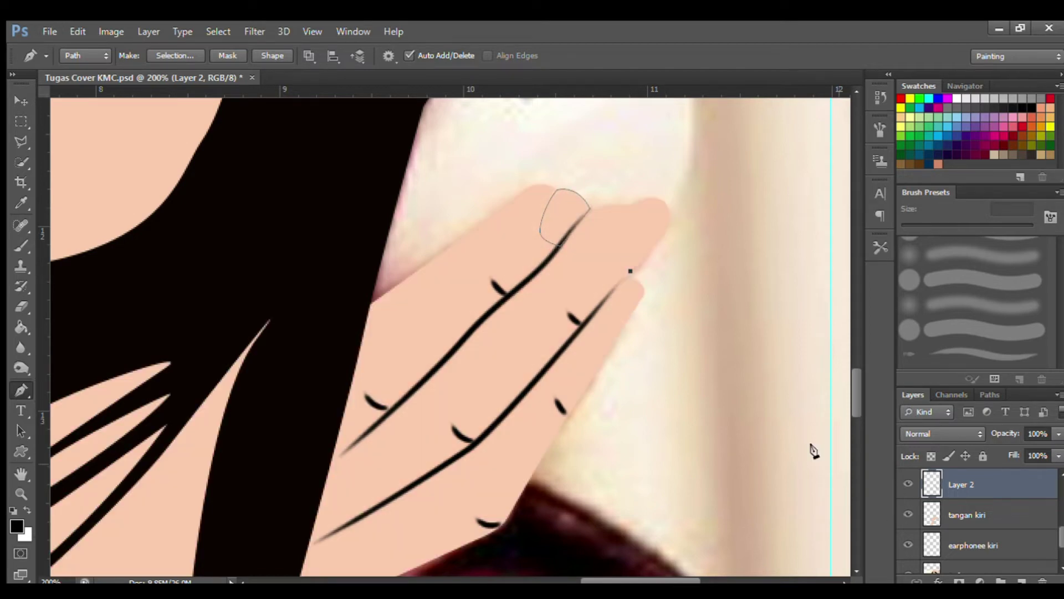
{"action": "mouse_move", "coordinate": [613, 244]}
{"action": "left_mouse_down"}
{"action": "mouse_move", "coordinate": [619, 226]}
{"action": "mouse_move", "coordinate": [665, 202]}
{"action": "left_mouse_up"}
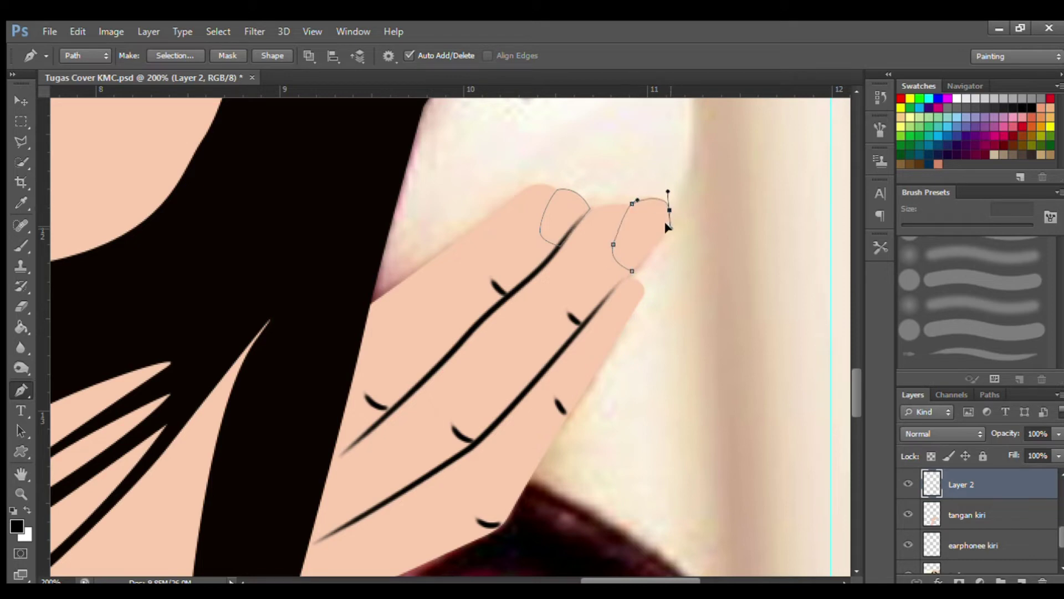
{"action": "left_click_drag", "start_coordinate": [668, 226], "coordinate": [658, 232]}
{"action": "left_click", "coordinate": [694, 424], "text": "ctrl"}
{"action": "left_click", "coordinate": [631, 271]}
{"action": "left_click", "coordinate": [630, 271]}
Outline the third fingernail on the hand
{"action": "left_click", "coordinate": [586, 209], "text": "ctrl"}
{"action": "left_click", "coordinate": [700, 413], "text": "ctrl"}
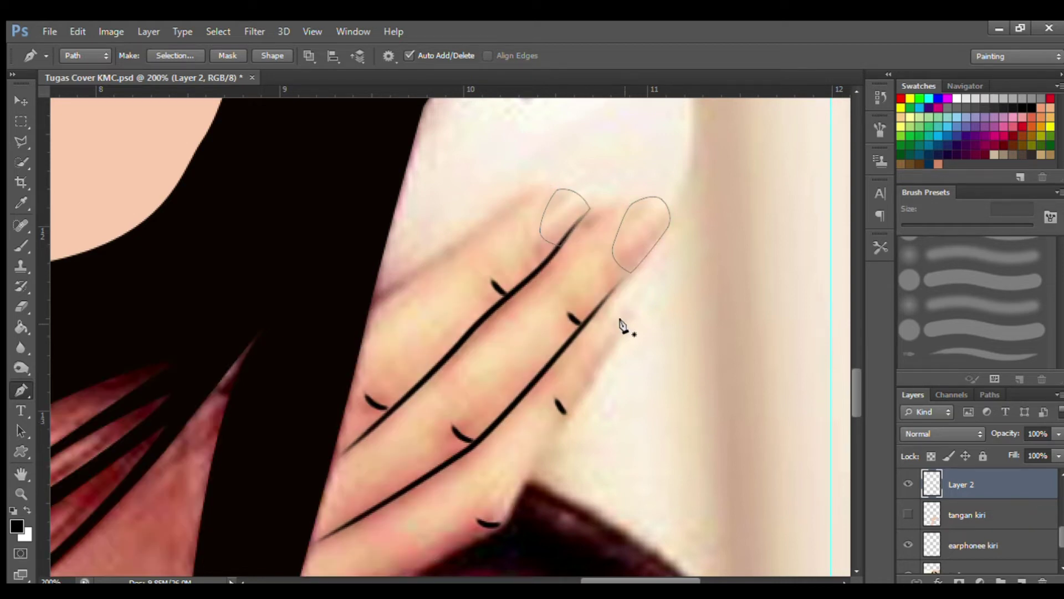
{"action": "left_click", "coordinate": [625, 326]}
{"action": "mouse_move", "coordinate": [613, 302]}
{"action": "left_mouse_down"}
{"action": "mouse_move", "coordinate": [622, 284]}
{"action": "mouse_move", "coordinate": [643, 300]}
{"action": "left_mouse_up"}
{"action": "left_click", "coordinate": [619, 320], "text": "ctrl"}
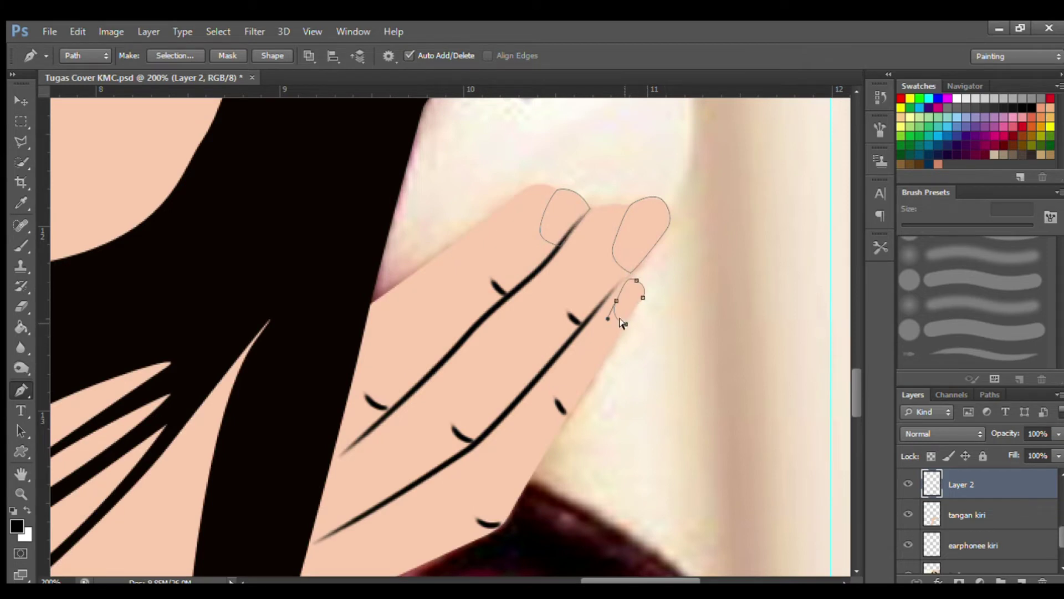
{"action": "key", "text": "ctrl+Return"}
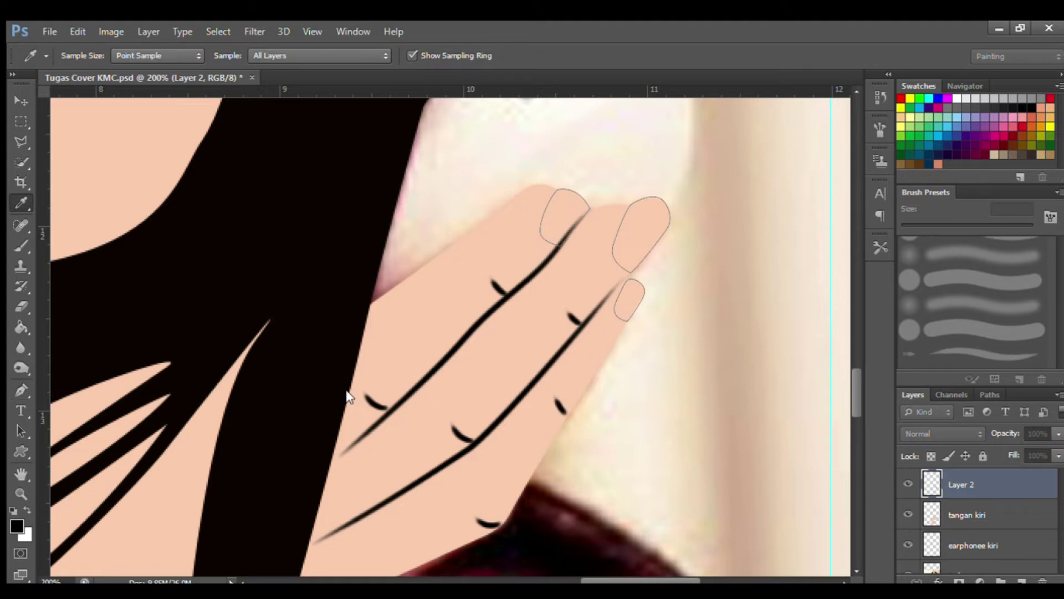
Fill the fingernail outlines white and switch to the Tangan kanan layer
{"action": "key", "text": "ctrl+BackSpace"}
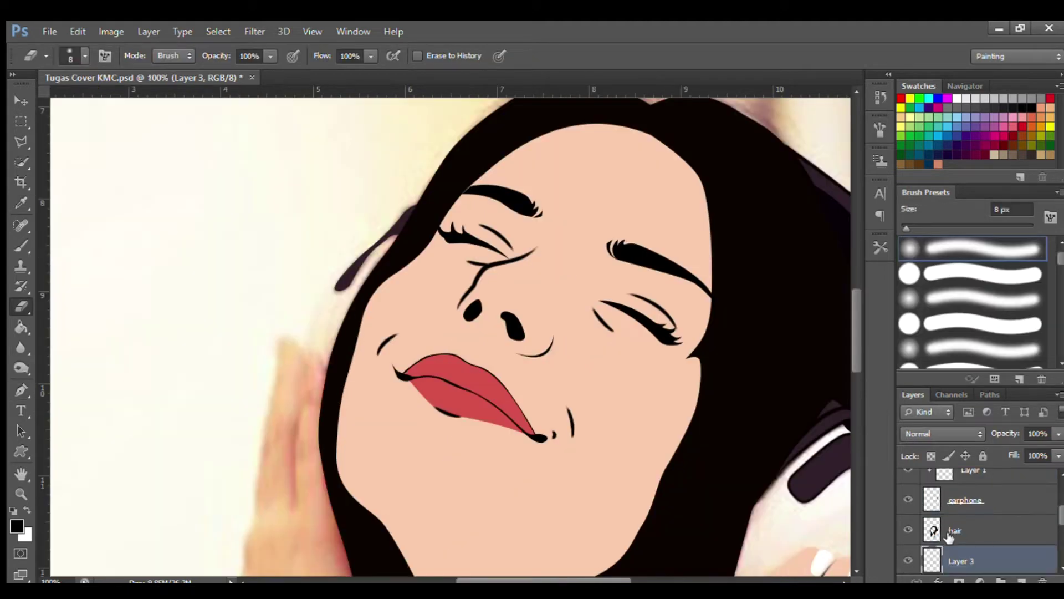
{"action": "scroll", "coordinate": [951, 492], "scroll_direction": "up", "scroll_amount": 3}
{"action": "left_click", "coordinate": [967, 515]}
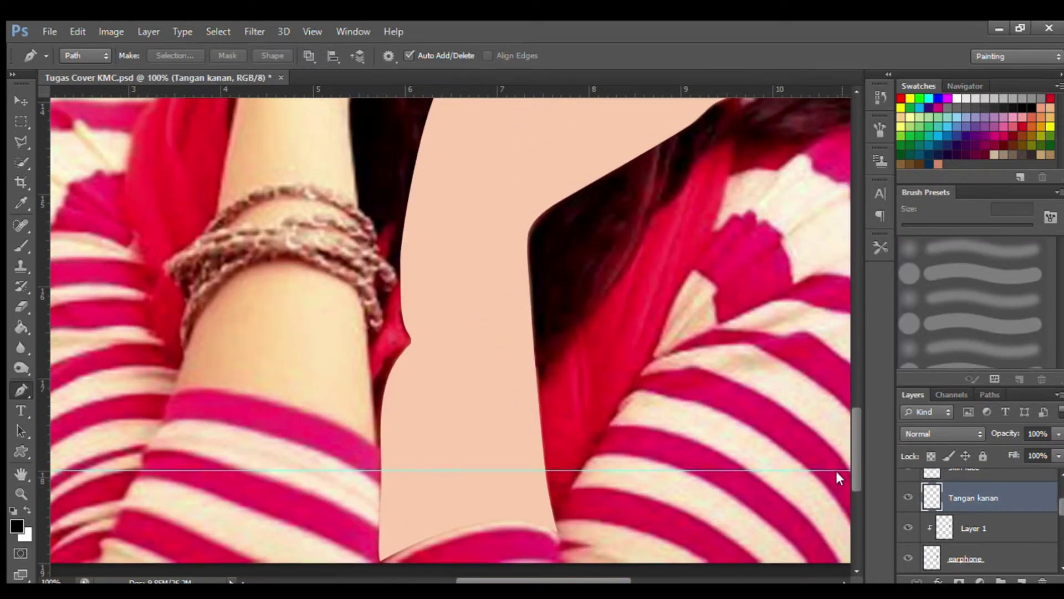
{"action": "scroll", "coordinate": [836, 472], "scroll_direction": "up", "scroll_amount": 1}
Start the raised-hand path at the sleeve, curving the wrist and bracelet edges
{"action": "left_click", "coordinate": [376, 462]}
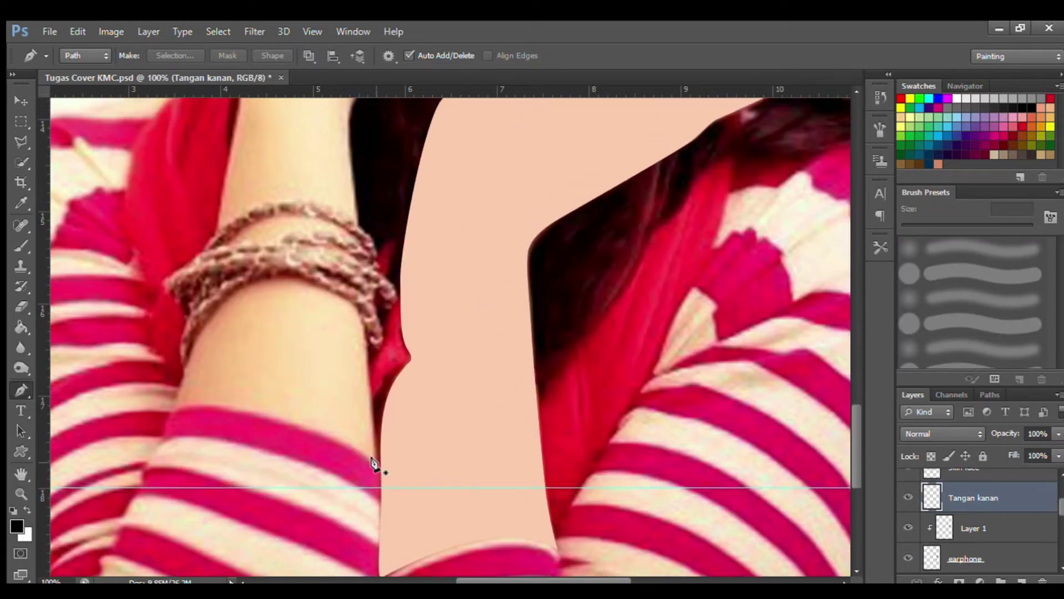
{"action": "left_click_drag", "start_coordinate": [174, 406], "coordinate": [49, 411]}
{"action": "left_click", "coordinate": [174, 405], "text": "alt"}
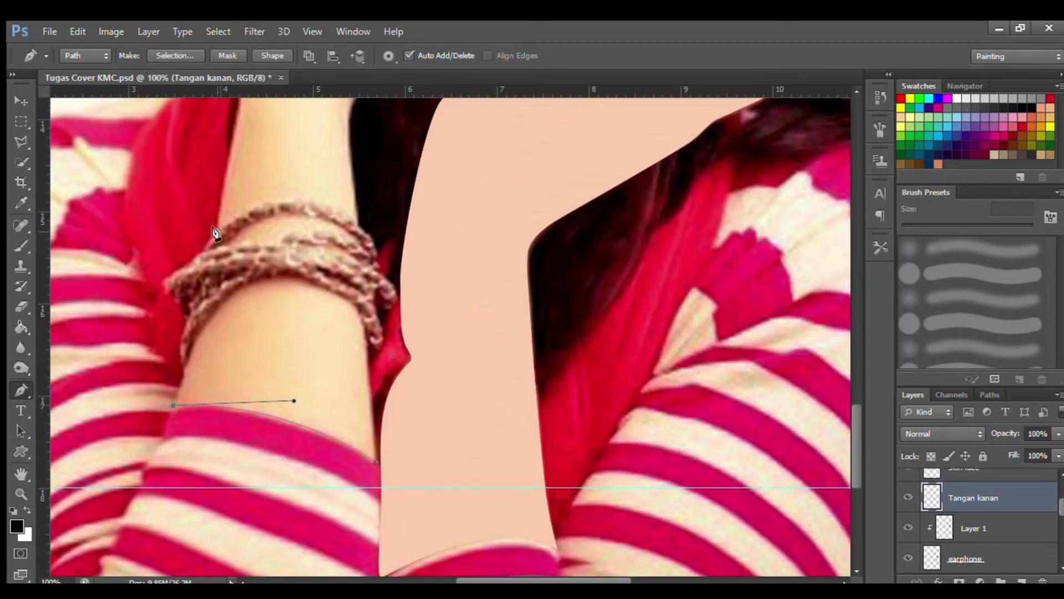
{"action": "left_click", "coordinate": [220, 210]}
{"action": "scroll", "coordinate": [218, 203], "scroll_direction": "up", "scroll_amount": 5}
{"action": "left_click_drag", "start_coordinate": [240, 371], "coordinate": [242, 322]}
{"action": "scroll", "coordinate": [235, 340], "scroll_direction": "up", "scroll_amount": 3}
{"action": "left_click_drag", "start_coordinate": [252, 273], "coordinate": [249, 255]}
{"action": "left_click", "coordinate": [247, 290]}
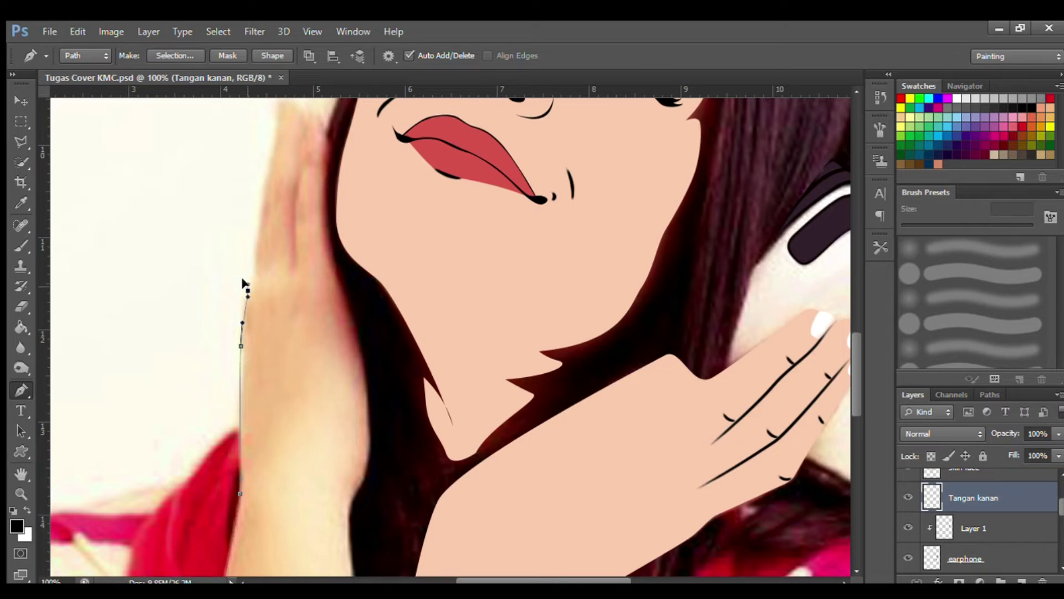
Extend the path up the hand and palm edge, around the fingertip and down the finger
{"action": "scroll", "coordinate": [248, 280], "scroll_direction": "up", "scroll_amount": 3}
{"action": "left_click", "coordinate": [253, 424]}
{"action": "left_click", "coordinate": [256, 391]}
{"action": "mouse_move", "coordinate": [266, 320]}
{"action": "left_mouse_down"}
{"action": "mouse_move", "coordinate": [276, 261]}
{"action": "mouse_move", "coordinate": [292, 247]}
{"action": "mouse_move", "coordinate": [305, 269]}
{"action": "left_mouse_up"}
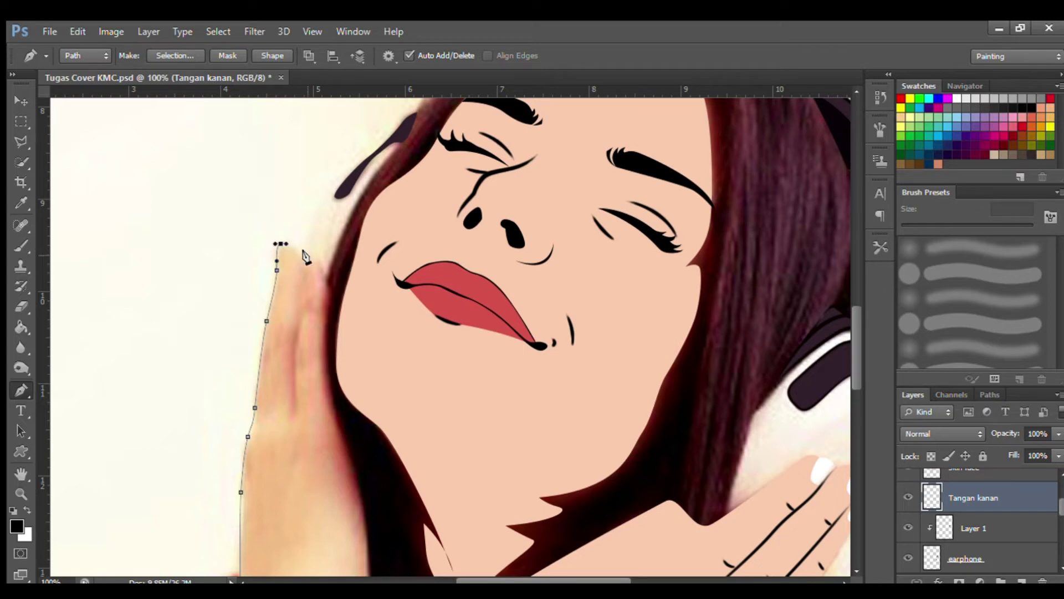
{"action": "left_click", "coordinate": [306, 266]}
{"action": "left_click", "coordinate": [311, 256]}
{"action": "left_click", "coordinate": [325, 280]}
{"action": "mouse_move", "coordinate": [326, 317]}
{"action": "left_mouse_down"}
{"action": "mouse_move", "coordinate": [325, 333]}
{"action": "mouse_move", "coordinate": [365, 374]}
{"action": "left_mouse_up"}
Trace down the hand's edge to the forearm and close the hand outline
{"action": "scroll", "coordinate": [327, 392], "scroll_direction": "down", "scroll_amount": 3}
{"action": "scroll", "coordinate": [327, 392], "scroll_direction": "down", "scroll_amount": 2}
{"action": "left_click_drag", "start_coordinate": [371, 450], "coordinate": [370, 470]}
{"action": "scroll", "coordinate": [617, 465], "scroll_direction": "down", "scroll_amount": 3}
{"action": "left_click", "coordinate": [363, 384]}
{"action": "left_click_drag", "start_coordinate": [355, 393], "coordinate": [350, 394]}
{"action": "left_click", "coordinate": [351, 415]}
{"action": "scroll", "coordinate": [857, 428], "scroll_direction": "down", "scroll_amount": 3}
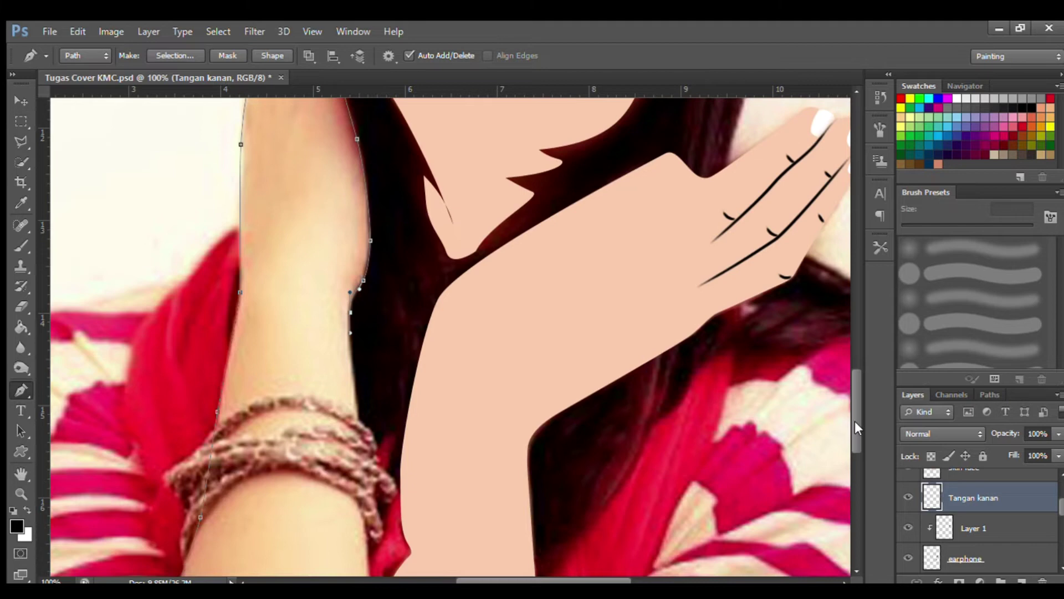
{"action": "left_click_drag", "start_coordinate": [353, 362], "coordinate": [353, 391]}
{"action": "scroll", "coordinate": [856, 382], "scroll_direction": "down", "scroll_amount": 5}
{"action": "left_click", "coordinate": [365, 356]}
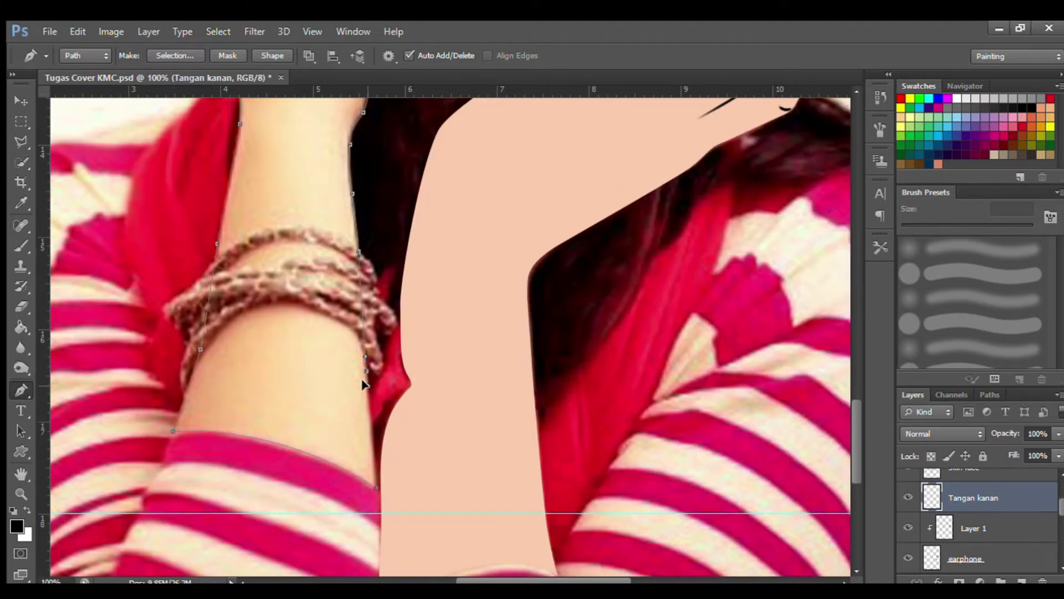
{"action": "left_click", "coordinate": [373, 489]}
{"action": "key", "text": "i"}
{"action": "type", "text": "kuku"}
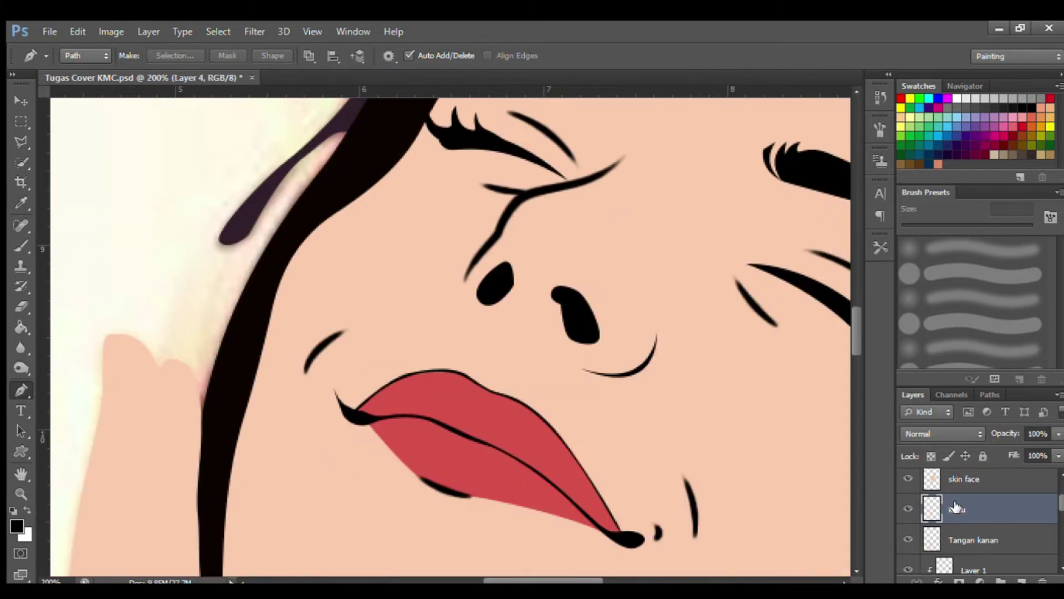
Outline the first fingernail on the raised hand and begin a second one
{"action": "left_click", "coordinate": [103, 392]}
{"action": "left_click_drag", "start_coordinate": [125, 392], "coordinate": [128, 381]}
{"action": "left_click_drag", "start_coordinate": [108, 333], "coordinate": [100, 335]}
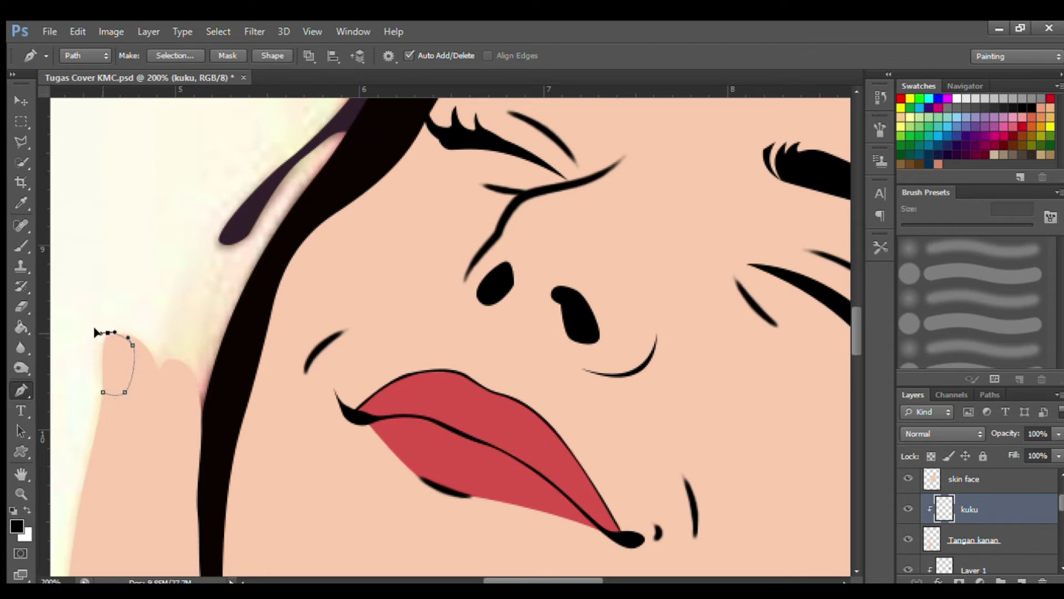
{"action": "left_click", "coordinate": [103, 392]}
{"action": "mouse_move", "coordinate": [153, 409]}
{"action": "left_mouse_down"}
{"action": "mouse_move", "coordinate": [173, 413]}
{"action": "mouse_move", "coordinate": [187, 388]}
{"action": "mouse_move", "coordinate": [166, 357]}
{"action": "left_mouse_up"}
{"action": "left_click", "coordinate": [153, 410]}
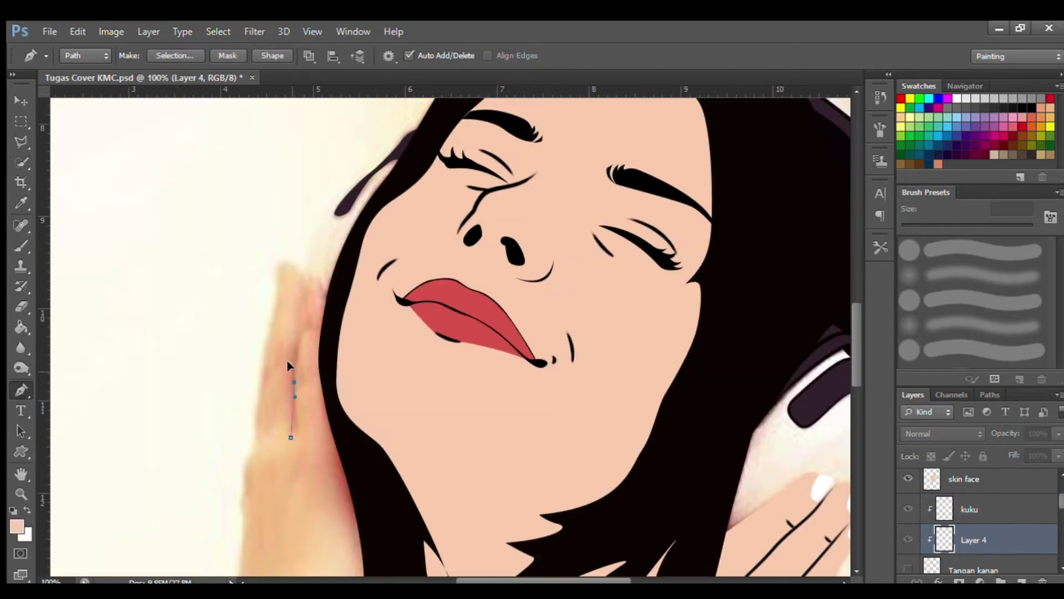
Draw a finger crease line, checking it against the reference, and place the layer above the nails
{"action": "left_click", "coordinate": [294, 361]}
{"action": "left_click", "coordinate": [908, 568]}
{"action": "left_click_drag", "start_coordinate": [301, 324], "coordinate": [303, 279]}
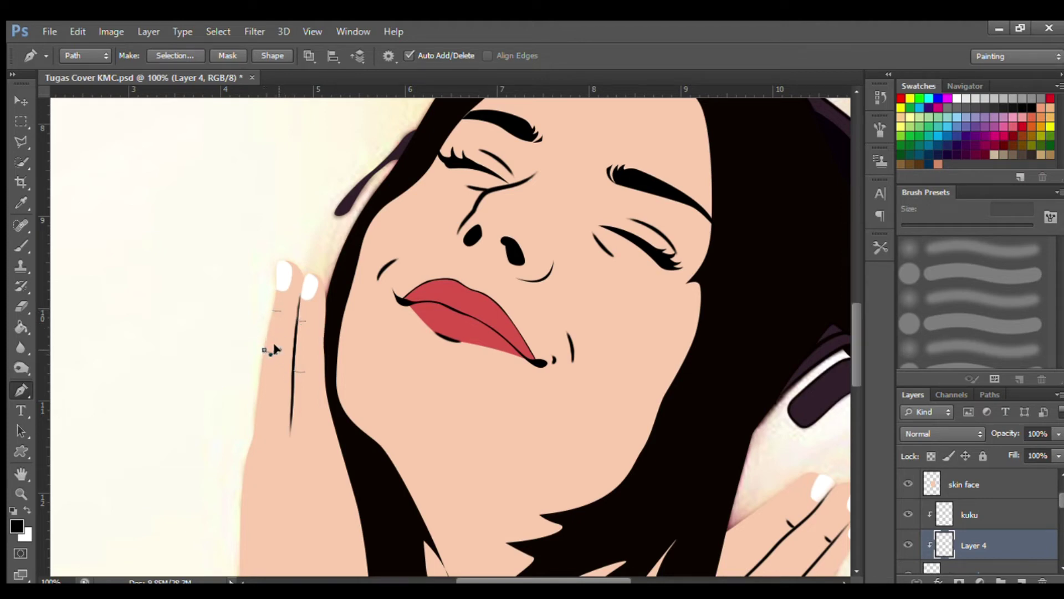
{"action": "left_click", "coordinate": [908, 568]}
{"action": "left_click_drag", "start_coordinate": [248, 488], "coordinate": [249, 490]}
{"action": "left_click", "coordinate": [297, 466]}
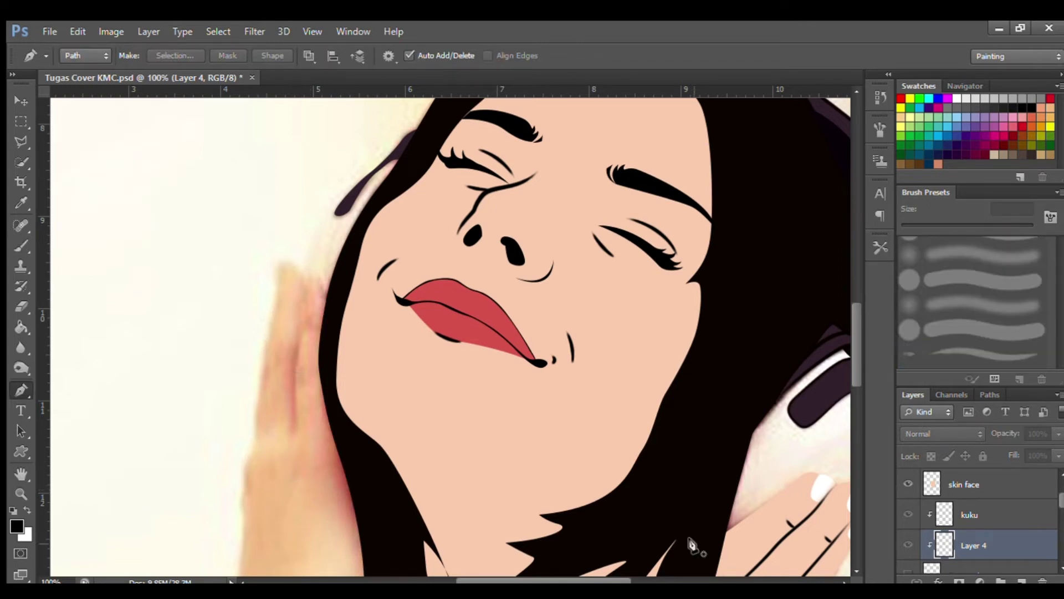
{"action": "left_click", "coordinate": [908, 568]}
{"action": "scroll", "coordinate": [849, 380], "scroll_direction": "down", "scroll_amount": 3}
{"action": "left_click_drag", "start_coordinate": [974, 545], "coordinate": [974, 502]}
{"action": "key", "text": "ctrl+minus"}
{"action": "key", "text": "ctrl+minus"}
Rename the layer 'clothes' and outline the shirt's right shoulder and sleeve
{"action": "double_click", "coordinate": [967, 514]}
{"action": "type", "text": "clothes"}
{"action": "key", "text": "Return"}
{"action": "left_click", "coordinate": [592, 311]}
{"action": "left_click_drag", "start_coordinate": [682, 339], "coordinate": [703, 359]}
{"action": "left_click_drag", "start_coordinate": [694, 451], "coordinate": [656, 553]}
Trace the shirt's bottom, left sleeve, shoulder and forearm side, closing the outline
{"action": "left_click", "coordinate": [227, 554]}
{"action": "left_click_drag", "start_coordinate": [227, 500], "coordinate": [197, 405]}
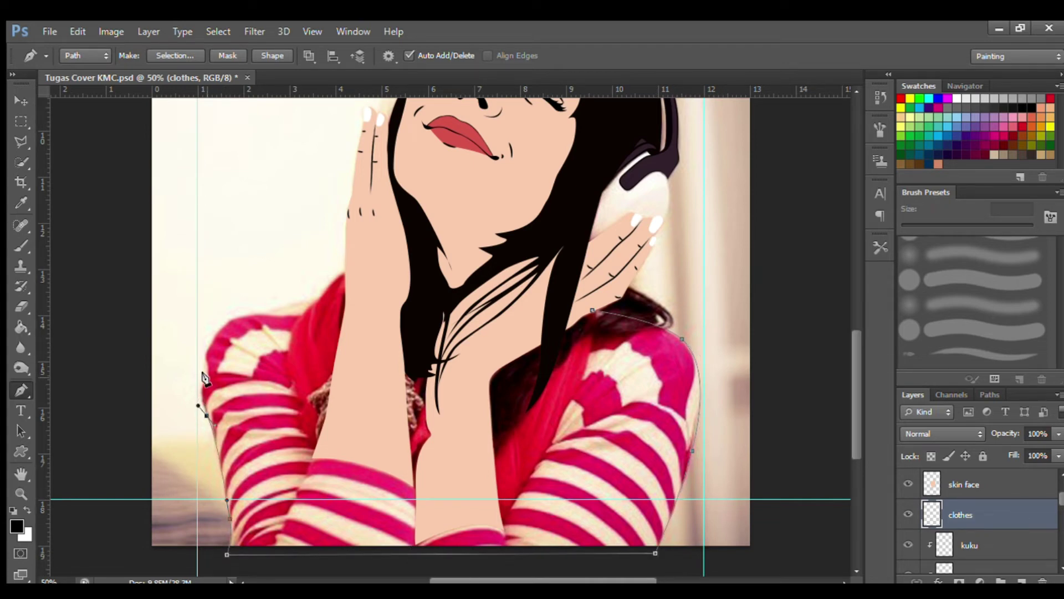
{"action": "left_click", "coordinate": [207, 376]}
{"action": "left_click_drag", "start_coordinate": [240, 313], "coordinate": [314, 298]}
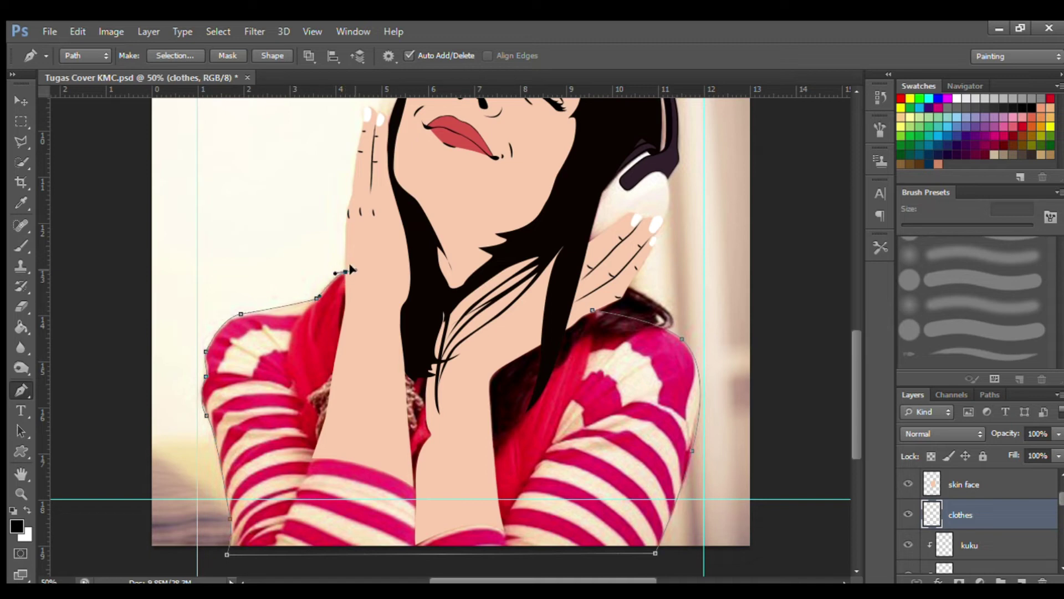
{"action": "left_click_drag", "start_coordinate": [289, 344], "coordinate": [283, 368]}
{"action": "left_click", "coordinate": [314, 449]}
{"action": "mouse_move", "coordinate": [420, 485]}
{"action": "left_mouse_down"}
{"action": "mouse_move", "coordinate": [483, 527]}
{"action": "mouse_move", "coordinate": [560, 415]}
{"action": "left_mouse_up"}
{"action": "left_click", "coordinate": [419, 538]}
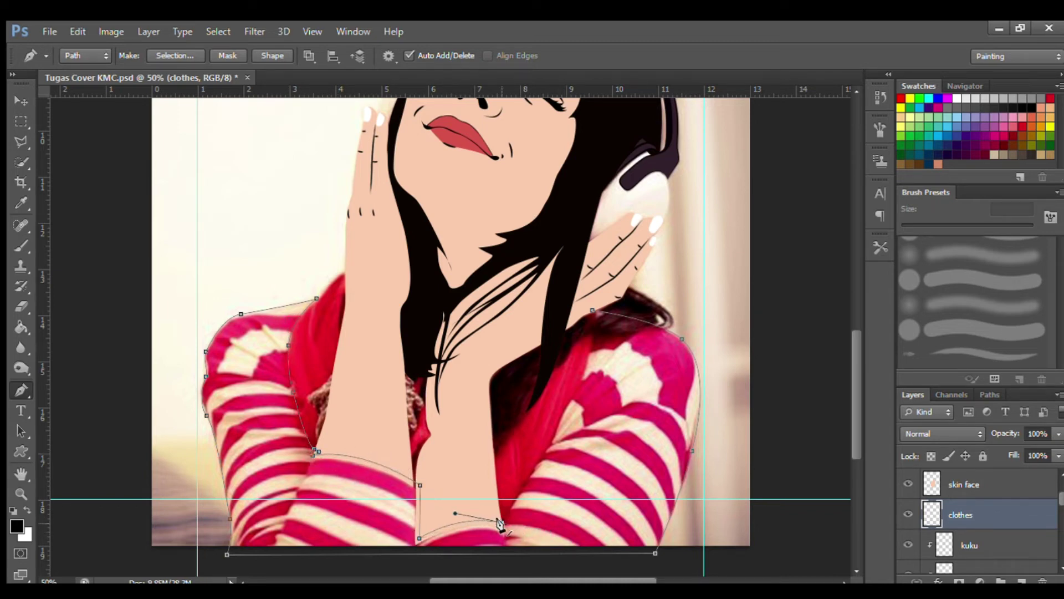
{"action": "left_click_drag", "start_coordinate": [593, 310], "coordinate": [585, 261]}
Fill the shirt outline with the sampled pink and add a new layer above clothes
{"action": "scroll", "coordinate": [989, 518], "scroll_direction": "down", "scroll_amount": 3}
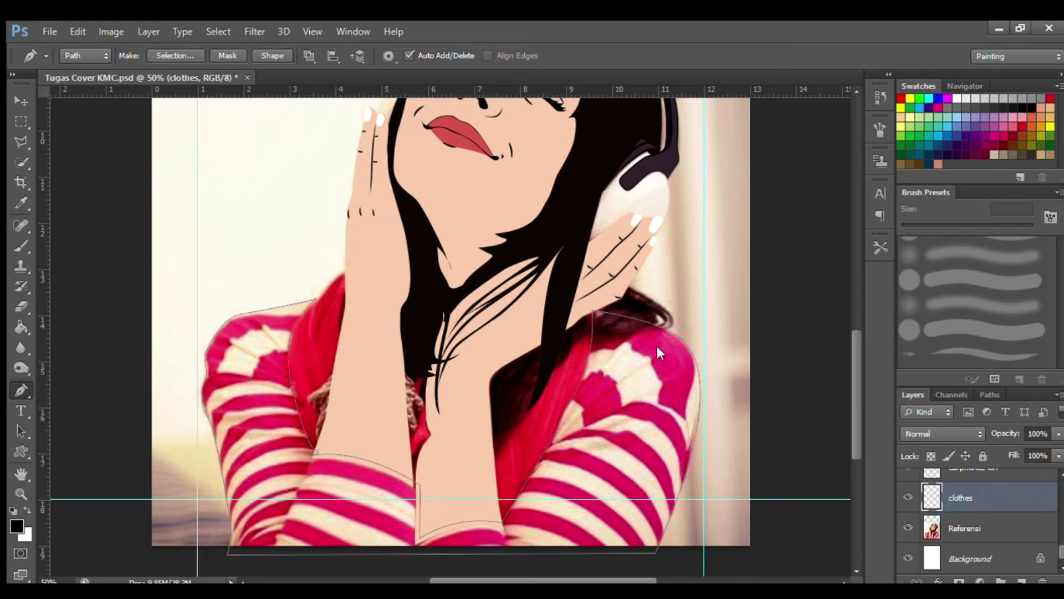
{"action": "key", "text": "i"}
{"action": "key", "text": "p"}
{"action": "key", "text": "ctrl+Return"}
{"action": "key", "text": "alt+BackSpace"}
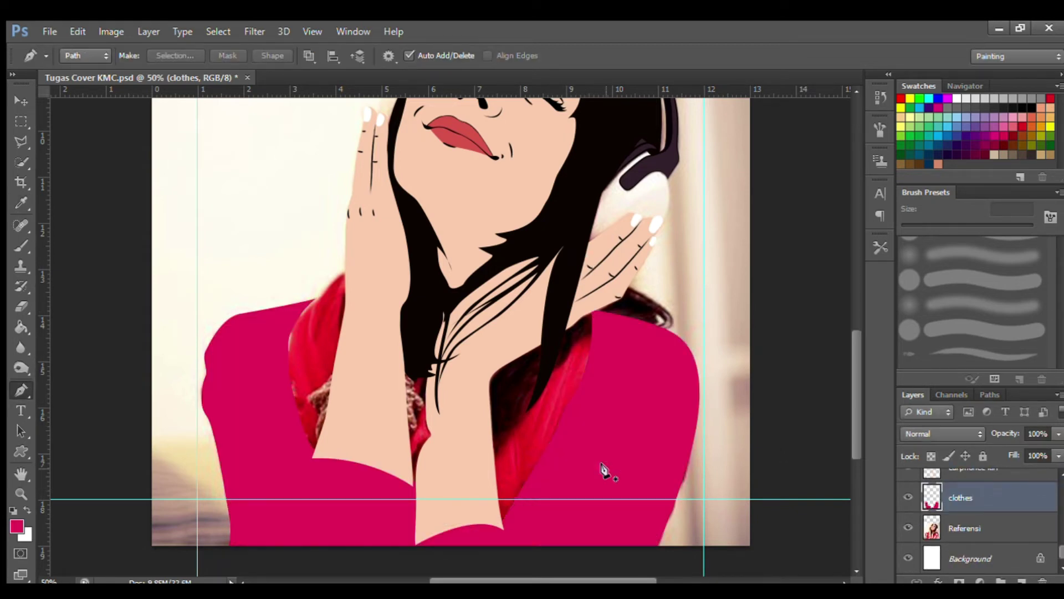
{"action": "key", "text": "ctrl+shift+alt+n"}
{"action": "left_click", "coordinate": [347, 270]}
Trace a closed path around the collar and neckline area on Layer 5
{"action": "left_click_drag", "start_coordinate": [316, 296], "coordinate": [295, 316]}
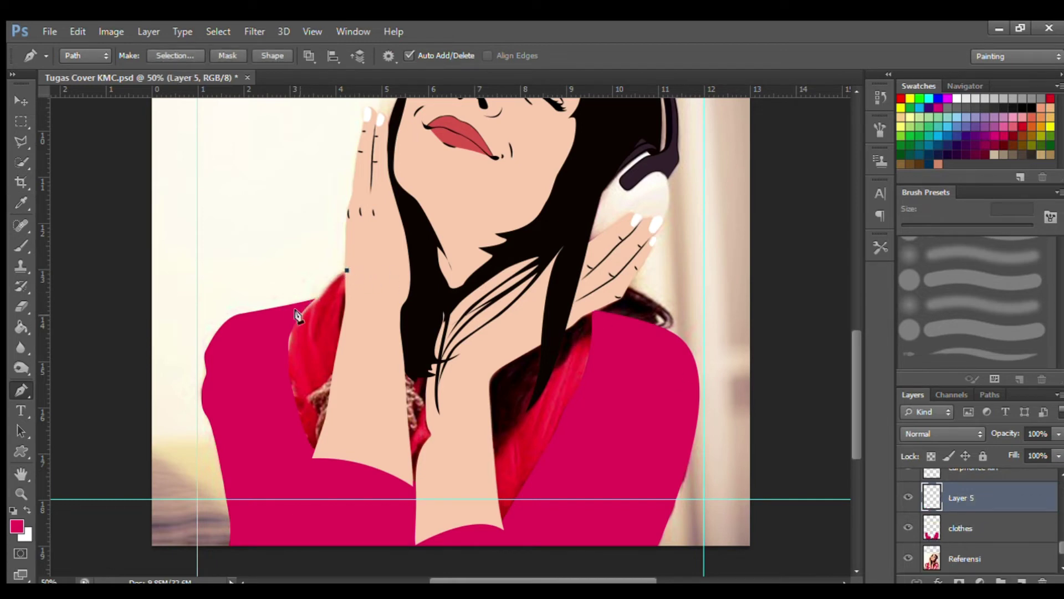
{"action": "left_click_drag", "start_coordinate": [327, 284], "coordinate": [296, 323]}
{"action": "left_click_drag", "start_coordinate": [282, 339], "coordinate": [288, 374]}
{"action": "left_click_drag", "start_coordinate": [306, 448], "coordinate": [320, 452]}
{"action": "mouse_move", "coordinate": [425, 499]}
{"action": "left_mouse_down"}
{"action": "mouse_move", "coordinate": [438, 527]}
{"action": "mouse_move", "coordinate": [502, 520]}
{"action": "left_mouse_up"}
{"action": "left_click_drag", "start_coordinate": [549, 443], "coordinate": [576, 391]}
{"action": "left_click_drag", "start_coordinate": [591, 312], "coordinate": [588, 250]}
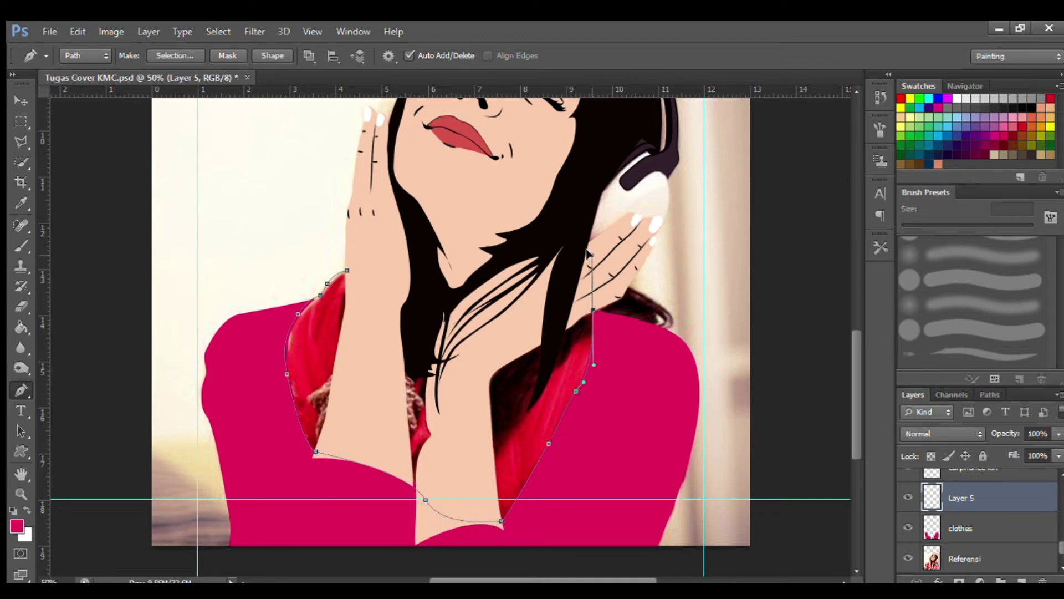
{"action": "left_click", "coordinate": [347, 270]}
Fill the collar path with sampled light pink, compare with the reference, and add a new layer
{"action": "key", "text": "i"}
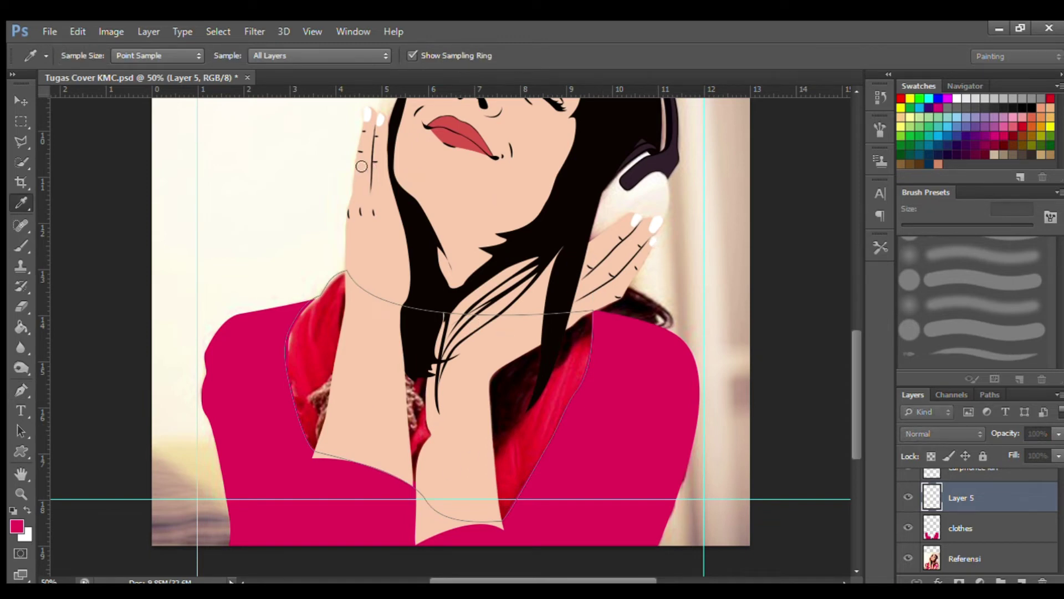
{"action": "key", "text": "p"}
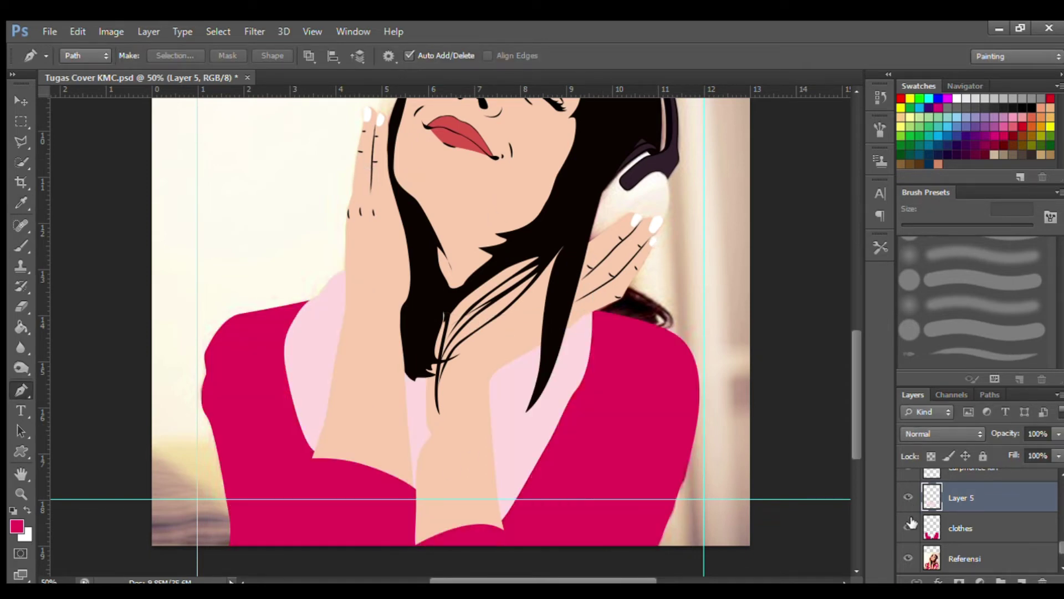
{"action": "left_click", "coordinate": [908, 498]}
{"action": "scroll", "coordinate": [976, 510], "scroll_direction": "up", "scroll_amount": 2}
{"action": "left_click", "coordinate": [908, 518]}
{"action": "left_click", "coordinate": [1026, 579]}
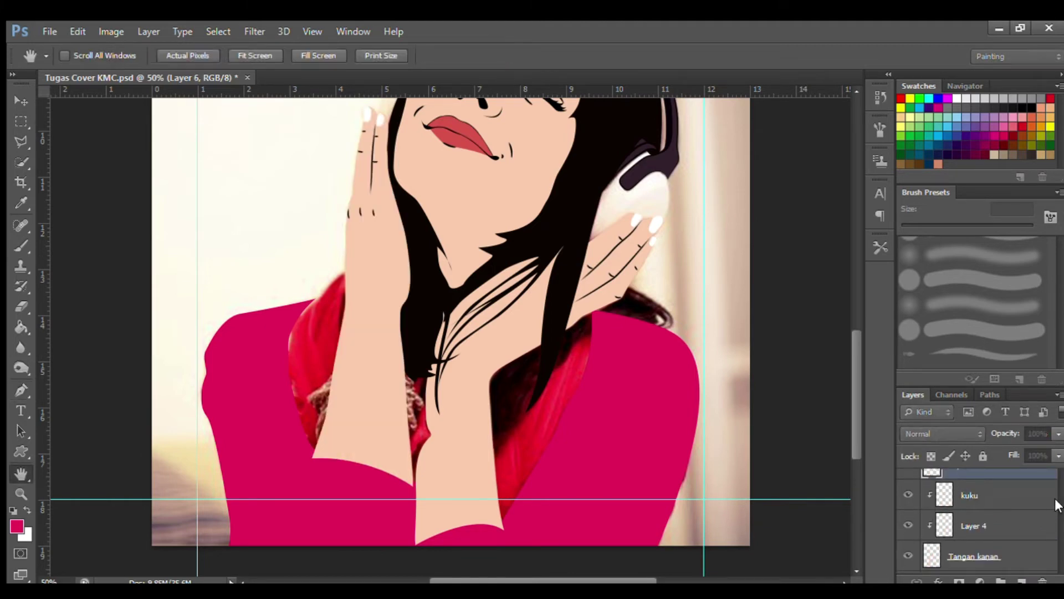
Name the new layer 'gelang' and hide the painted hand to reveal the bracelet
{"action": "double_click", "coordinate": [967, 472]}
{"action": "type", "text": "gelang"}
{"action": "key", "text": "Return"}
{"action": "left_click", "coordinate": [907, 567]}
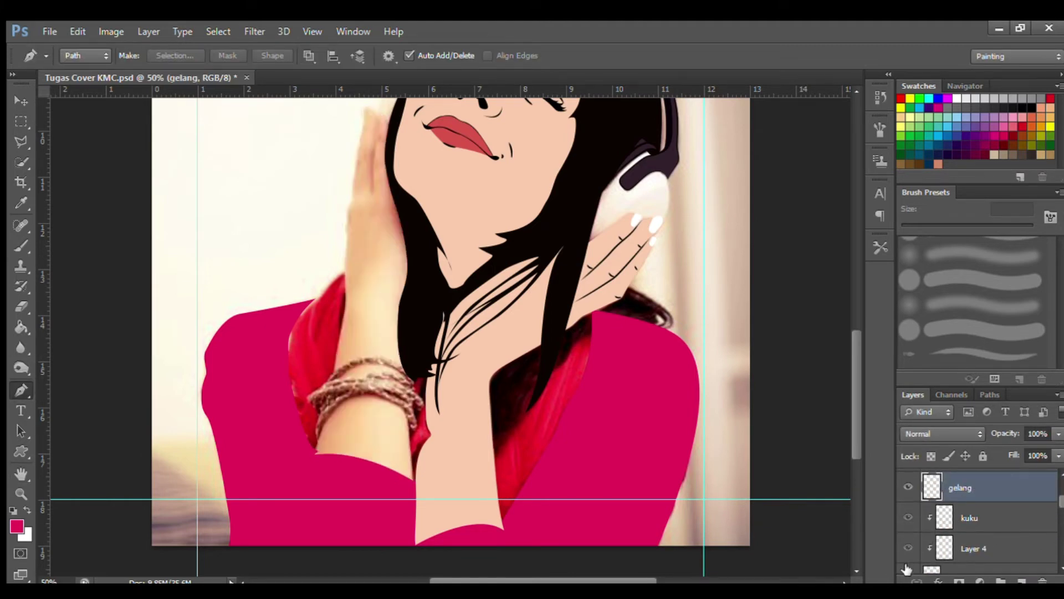
{"action": "key", "text": "ctrl+plus"}
{"action": "key", "text": "ctrl+plus"}
{"action": "scroll", "coordinate": [430, 475], "scroll_direction": "down", "scroll_amount": 1}
Trace the bracelet's lower band outline with a curved Pen path
{"action": "mouse_move", "coordinate": [284, 416]}
{"action": "left_mouse_down"}
{"action": "mouse_move", "coordinate": [357, 412]}
{"action": "mouse_move", "coordinate": [301, 419]}
{"action": "left_mouse_up"}
{"action": "left_click_drag", "start_coordinate": [191, 454], "coordinate": [143, 515]}
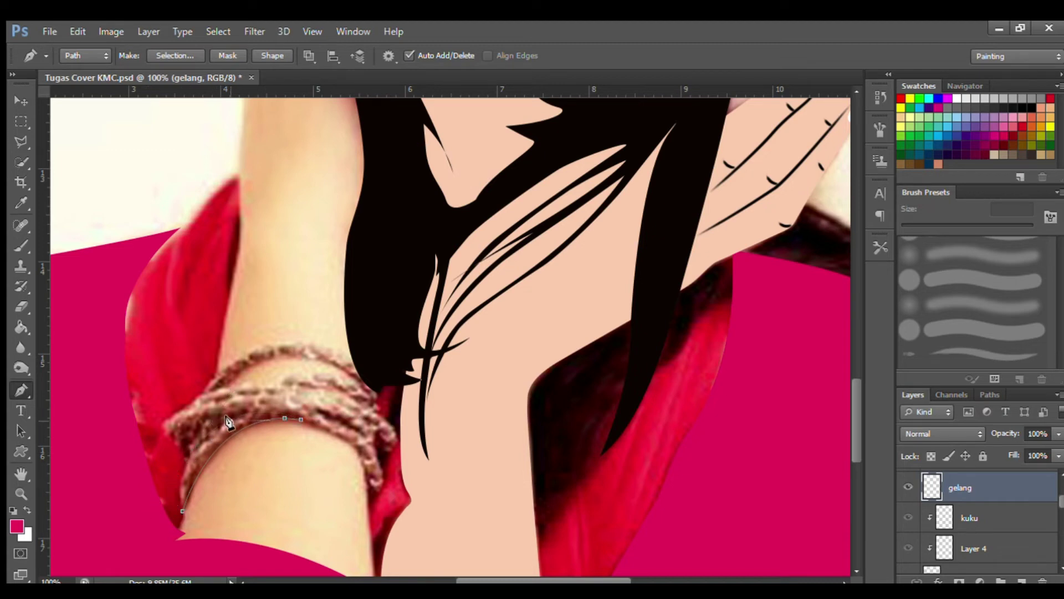
{"action": "left_click", "coordinate": [208, 417]}
{"action": "left_click", "coordinate": [312, 427]}
{"action": "left_click_drag", "start_coordinate": [300, 420], "coordinate": [328, 434]}
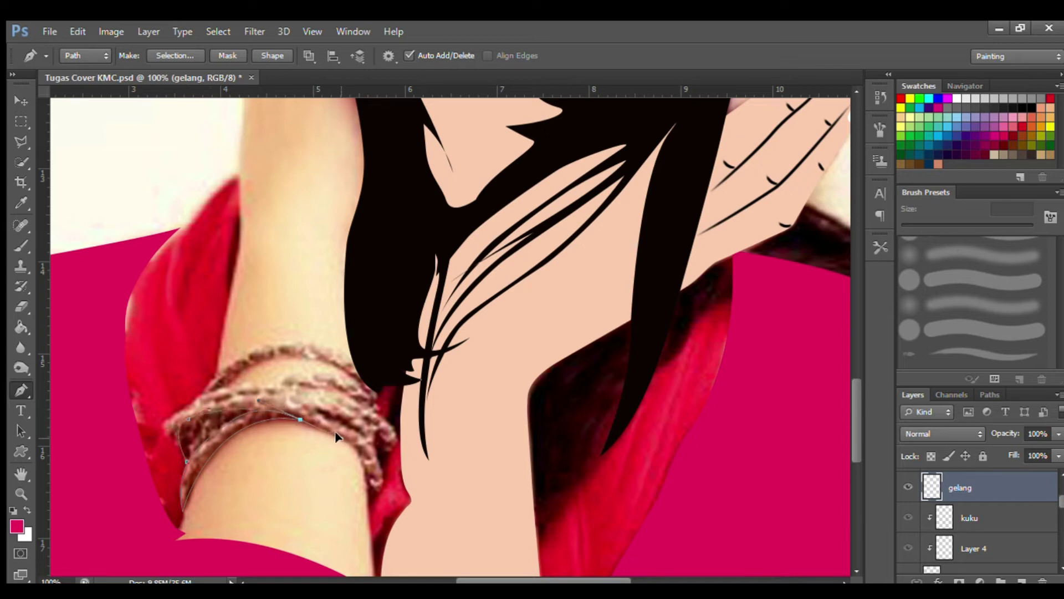
{"action": "left_click_drag", "start_coordinate": [368, 488], "coordinate": [372, 535]}
{"action": "left_click", "coordinate": [368, 487], "text": "alt"}
{"action": "left_click", "coordinate": [367, 445]}
{"action": "left_click_drag", "start_coordinate": [215, 402], "coordinate": [186, 406]}
{"action": "left_click_drag", "start_coordinate": [176, 444], "coordinate": [232, 501]}
Trace Pen paths along the remaining bracelet strands
{"action": "left_click", "coordinate": [195, 405]}
{"action": "left_click_drag", "start_coordinate": [225, 389], "coordinate": [261, 388]}
{"action": "key", "text": "Escape"}
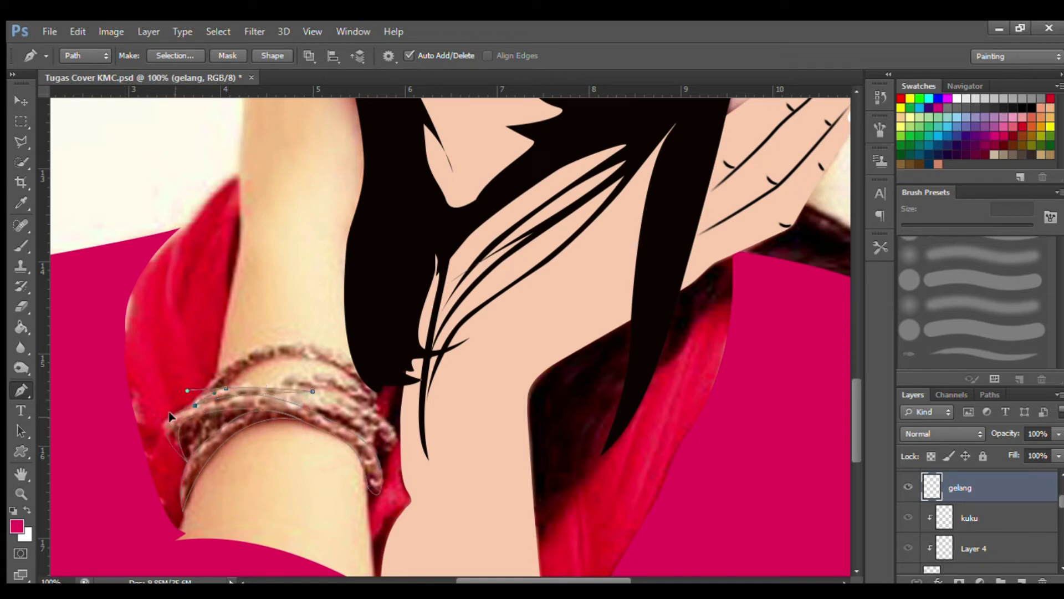
{"action": "left_click", "coordinate": [375, 414]}
{"action": "left_click_drag", "start_coordinate": [384, 440], "coordinate": [408, 445]}
{"action": "key", "text": "ctrl+z"}
{"action": "left_click", "coordinate": [332, 400]}
{"action": "key", "text": "ctrl+z"}
{"action": "left_click", "coordinate": [340, 418], "text": "ctrl"}
{"action": "left_click_drag", "start_coordinate": [371, 396], "coordinate": [391, 410]}
{"action": "left_click_drag", "start_coordinate": [353, 364], "coordinate": [395, 395]}
{"action": "left_click", "coordinate": [326, 370], "text": "ctrl"}
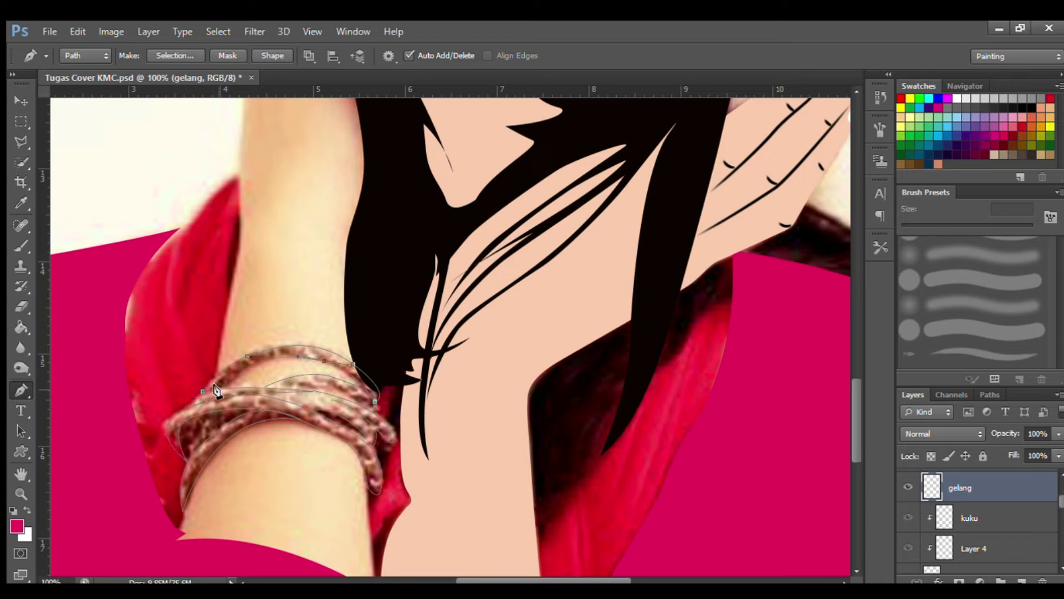
Stroke the bracelet paths in gold-brown and hide the arm reference photo
{"action": "key", "text": "i"}
{"action": "key", "text": "p"}
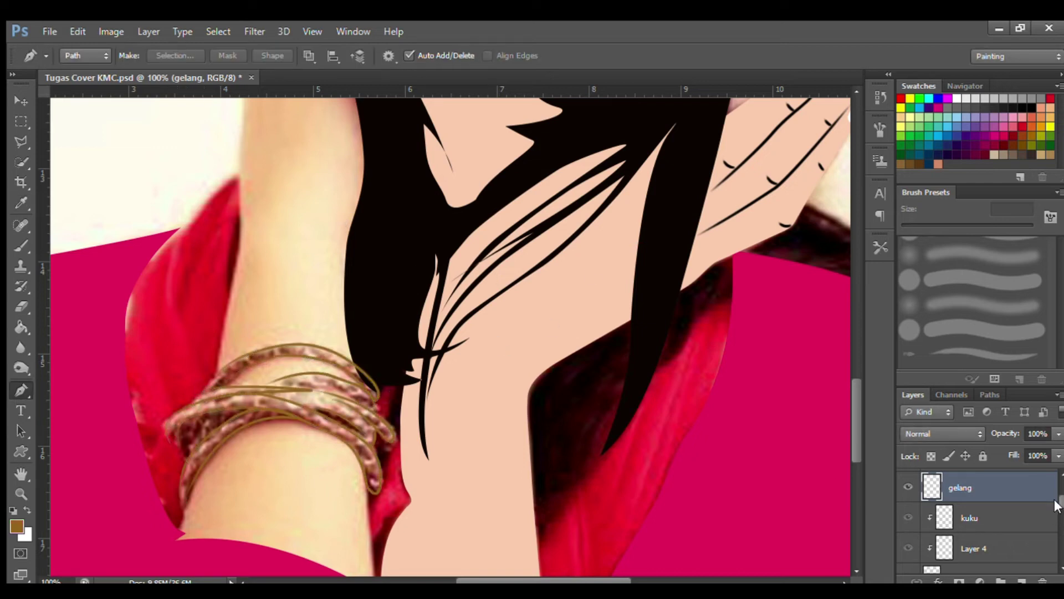
{"action": "left_click", "coordinate": [908, 572]}
{"action": "key", "text": "b"}
{"action": "key", "text": "shift+comma"}
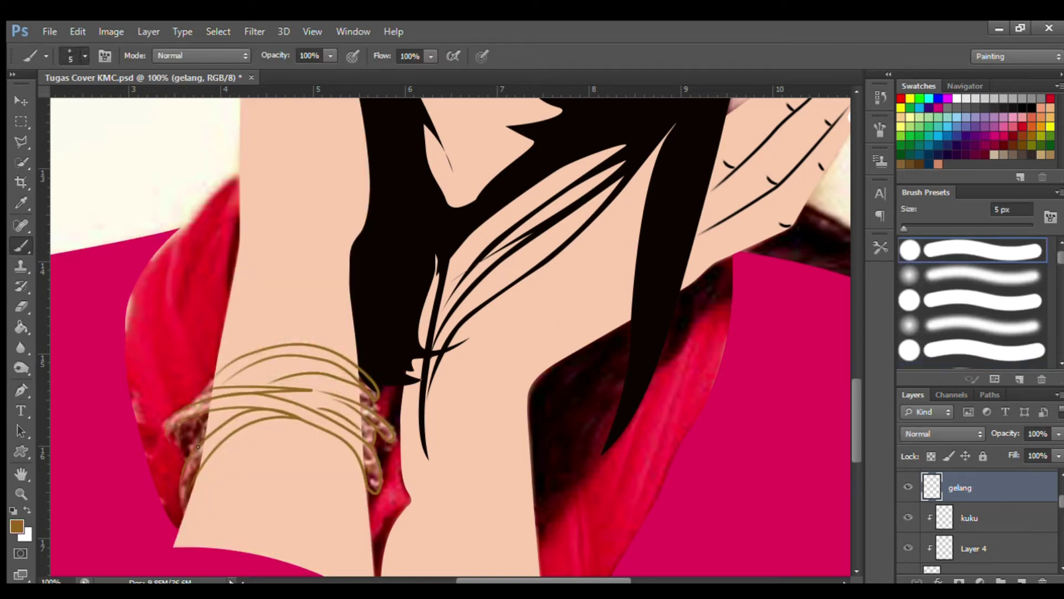
{"action": "key", "text": "alt"}
Add a new layer for the bracelet fill and sample a lighter tan
{"action": "key", "text": "ctrl+plus"}
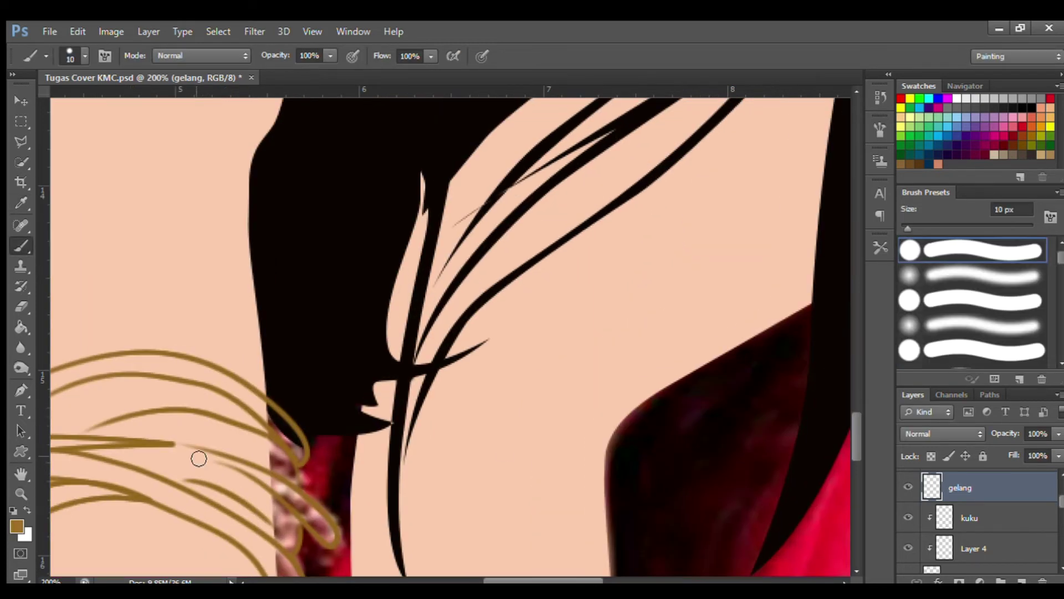
{"action": "scroll", "coordinate": [450, 332], "scroll_direction": "left", "scroll_amount": 5}
{"action": "scroll", "coordinate": [450, 333], "scroll_direction": "down", "scroll_amount": 5}
{"action": "key", "text": "p"}
{"action": "key", "text": "b"}
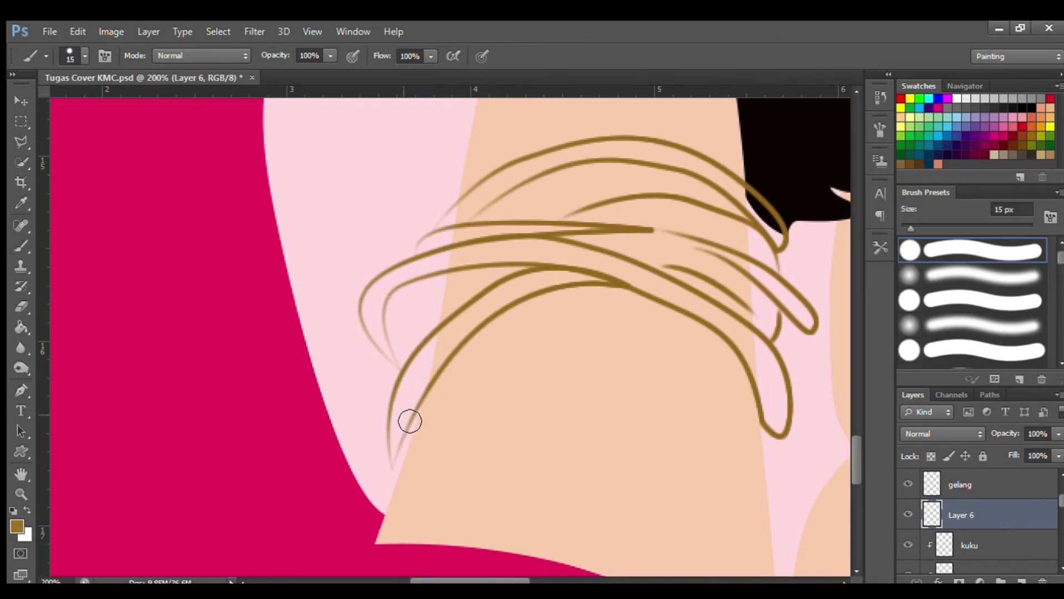
{"action": "left_click_drag", "start_coordinate": [397, 469], "coordinate": [417, 408]}
{"action": "key", "text": "ctrl+z"}
{"action": "left_click", "coordinate": [649, 138], "text": "alt"}
Brush tan fill along the bracelet band, merging thin strands into solid bands
{"action": "mouse_move", "coordinate": [398, 467]}
{"action": "left_mouse_down"}
{"action": "mouse_move", "coordinate": [395, 403]}
{"action": "mouse_move", "coordinate": [411, 425]}
{"action": "mouse_move", "coordinate": [440, 344]}
{"action": "left_mouse_up"}
{"action": "key", "text": "bracketright"}
{"action": "key", "text": "bracketright"}
{"action": "key", "text": "bracketright"}
{"action": "mouse_move", "coordinate": [409, 392]}
{"action": "left_mouse_down"}
{"action": "mouse_move", "coordinate": [444, 357]}
{"action": "mouse_move", "coordinate": [439, 341]}
{"action": "mouse_move", "coordinate": [419, 392]}
{"action": "mouse_move", "coordinate": [399, 397]}
{"action": "mouse_move", "coordinate": [522, 284]}
{"action": "mouse_move", "coordinate": [459, 340]}
{"action": "left_mouse_up"}
{"action": "key", "text": "ctrl+z"}
{"action": "key", "text": "bracketleft"}
{"action": "key", "text": "bracketleft"}
{"action": "key", "text": "ctrl+z"}
{"action": "mouse_move", "coordinate": [513, 283]}
{"action": "left_mouse_down"}
{"action": "mouse_move", "coordinate": [586, 277]}
{"action": "mouse_move", "coordinate": [585, 250]}
{"action": "mouse_move", "coordinate": [575, 255]}
{"action": "mouse_move", "coordinate": [667, 288]}
{"action": "mouse_move", "coordinate": [765, 361]}
{"action": "mouse_move", "coordinate": [774, 424]}
{"action": "mouse_move", "coordinate": [756, 361]}
{"action": "mouse_move", "coordinate": [774, 366]}
{"action": "left_mouse_up"}
{"action": "mouse_move", "coordinate": [770, 415]}
{"action": "left_mouse_down"}
{"action": "mouse_move", "coordinate": [751, 355]}
{"action": "mouse_move", "coordinate": [776, 430]}
{"action": "mouse_move", "coordinate": [766, 360]}
{"action": "left_mouse_up"}
{"action": "mouse_move", "coordinate": [406, 358]}
{"action": "left_mouse_down"}
{"action": "mouse_move", "coordinate": [368, 320]}
{"action": "mouse_move", "coordinate": [367, 285]}
{"action": "left_mouse_up"}
{"action": "mouse_move", "coordinate": [391, 327]}
{"action": "left_mouse_down"}
{"action": "mouse_move", "coordinate": [395, 278]}
{"action": "mouse_move", "coordinate": [368, 309]}
{"action": "left_mouse_up"}
{"action": "mouse_move", "coordinate": [410, 276]}
{"action": "left_mouse_down"}
{"action": "mouse_move", "coordinate": [577, 258]}
{"action": "mouse_move", "coordinate": [452, 233]}
{"action": "mouse_move", "coordinate": [421, 258]}
{"action": "mouse_move", "coordinate": [535, 252]}
{"action": "left_mouse_up"}
{"action": "mouse_move", "coordinate": [444, 219]}
{"action": "left_mouse_down"}
{"action": "mouse_move", "coordinate": [482, 193]}
{"action": "mouse_move", "coordinate": [444, 221]}
{"action": "mouse_move", "coordinate": [444, 233]}
{"action": "left_mouse_up"}
{"action": "mouse_move", "coordinate": [477, 197]}
{"action": "left_mouse_down"}
{"action": "mouse_move", "coordinate": [504, 173]}
{"action": "mouse_move", "coordinate": [521, 178]}
{"action": "left_mouse_up"}
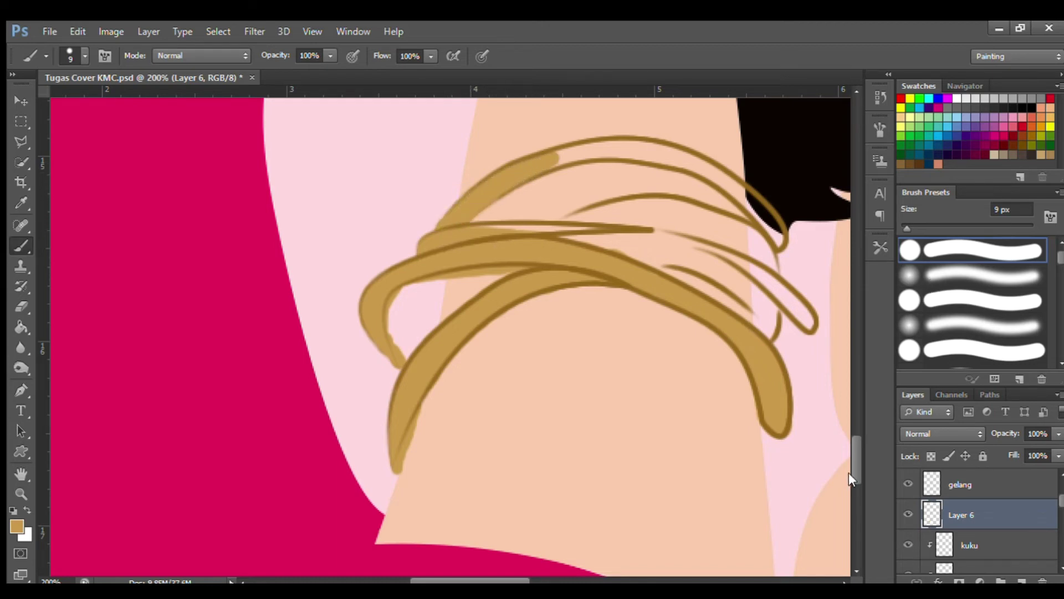
Cover remaining pink gaps and pale streaks between strands with tan using 20 and 10 px brushes
{"action": "scroll", "coordinate": [851, 480], "scroll_direction": "up", "scroll_amount": 5}
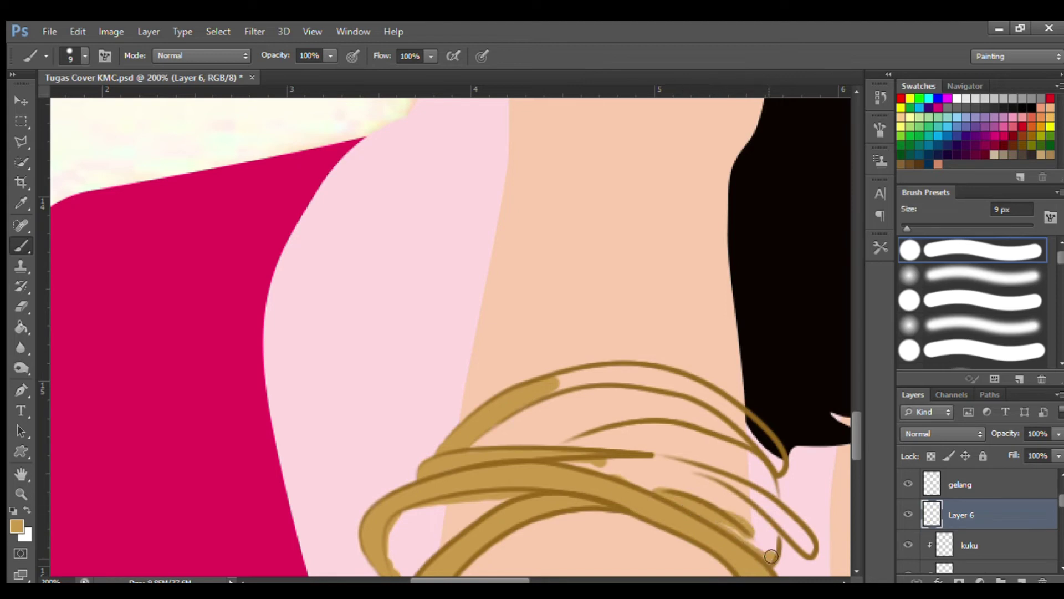
{"action": "left_click_drag", "start_coordinate": [766, 561], "coordinate": [577, 466]}
{"action": "mouse_move", "coordinate": [494, 501]}
{"action": "left_mouse_down"}
{"action": "mouse_move", "coordinate": [442, 542]}
{"action": "mouse_move", "coordinate": [384, 549]}
{"action": "left_mouse_up"}
{"action": "scroll", "coordinate": [421, 484], "scroll_direction": "down", "scroll_amount": 2}
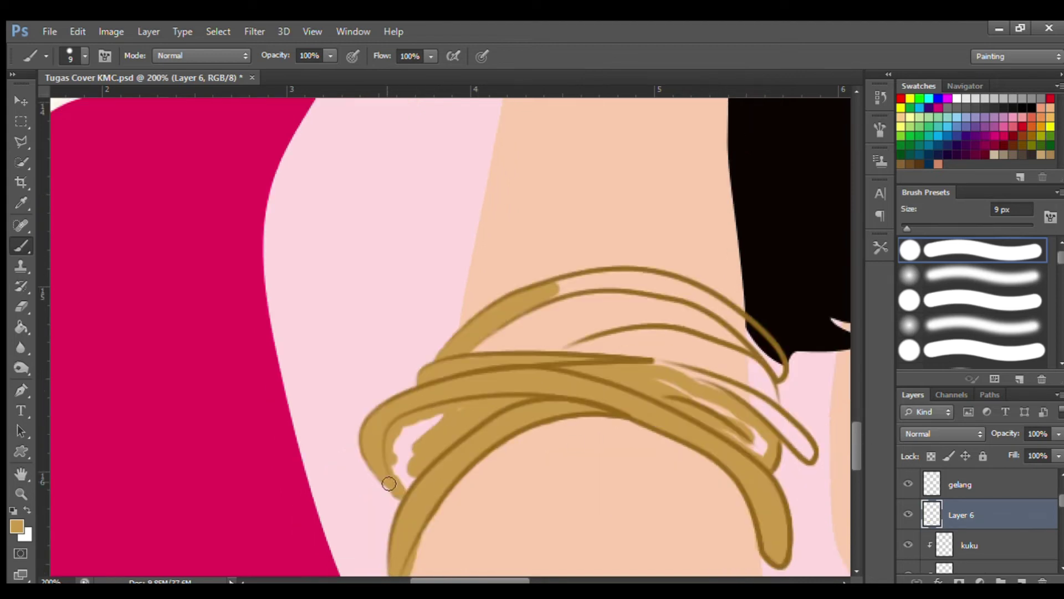
{"action": "left_click_drag", "start_coordinate": [421, 484], "coordinate": [438, 422]}
{"action": "key", "text": "ctrl+z"}
{"action": "mouse_move", "coordinate": [388, 472]}
{"action": "left_mouse_down"}
{"action": "mouse_move", "coordinate": [409, 491]}
{"action": "mouse_move", "coordinate": [399, 440]}
{"action": "mouse_move", "coordinate": [438, 429]}
{"action": "left_mouse_up"}
{"action": "key", "text": "bracketright"}
{"action": "key", "text": "bracketright"}
{"action": "mouse_move", "coordinate": [642, 373]}
{"action": "left_mouse_down"}
{"action": "mouse_move", "coordinate": [811, 463]}
{"action": "mouse_move", "coordinate": [787, 432]}
{"action": "mouse_move", "coordinate": [701, 375]}
{"action": "mouse_move", "coordinate": [646, 360]}
{"action": "left_mouse_up"}
{"action": "key", "text": "bracketleft"}
{"action": "mouse_move", "coordinate": [776, 401]}
{"action": "left_mouse_down"}
{"action": "mouse_move", "coordinate": [732, 368]}
{"action": "mouse_move", "coordinate": [748, 374]}
{"action": "mouse_move", "coordinate": [594, 344]}
{"action": "mouse_move", "coordinate": [682, 348]}
{"action": "mouse_move", "coordinate": [630, 333]}
{"action": "mouse_move", "coordinate": [613, 344]}
{"action": "mouse_move", "coordinate": [705, 348]}
{"action": "left_mouse_up"}
{"action": "mouse_move", "coordinate": [780, 373]}
{"action": "left_mouse_down"}
{"action": "mouse_move", "coordinate": [737, 323]}
{"action": "mouse_move", "coordinate": [668, 286]}
{"action": "left_mouse_up"}
{"action": "mouse_move", "coordinate": [553, 289]}
{"action": "left_mouse_down"}
{"action": "mouse_move", "coordinate": [634, 278]}
{"action": "mouse_move", "coordinate": [689, 288]}
{"action": "mouse_move", "coordinate": [555, 292]}
{"action": "left_mouse_up"}
{"action": "left_click", "coordinate": [21, 367]}
Burn darker shading onto the lower-left, right and upper bracelet strands
{"action": "mouse_move", "coordinate": [413, 443]}
{"action": "left_mouse_down"}
{"action": "mouse_move", "coordinate": [423, 449]}
{"action": "mouse_move", "coordinate": [409, 451]}
{"action": "mouse_move", "coordinate": [403, 475]}
{"action": "left_mouse_up"}
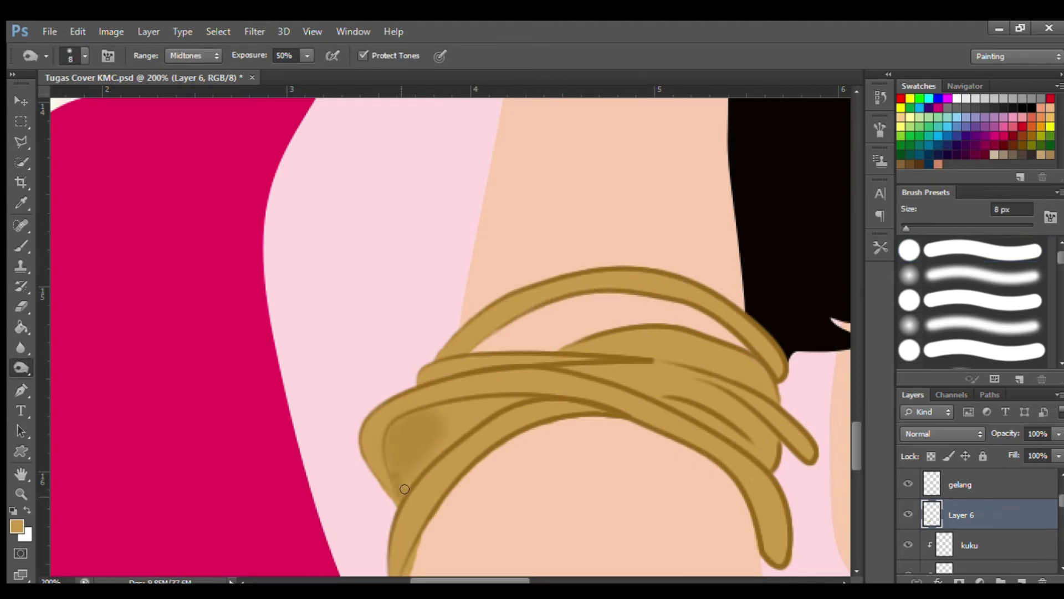
{"action": "key", "text": "ctrl+alt+z"}
{"action": "key", "text": "ctrl+alt+z"}
{"action": "key", "text": "ctrl+alt+z"}
{"action": "mouse_move", "coordinate": [402, 491]}
{"action": "left_mouse_down"}
{"action": "mouse_move", "coordinate": [409, 420]}
{"action": "mouse_move", "coordinate": [491, 407]}
{"action": "mouse_move", "coordinate": [409, 447]}
{"action": "mouse_move", "coordinate": [426, 422]}
{"action": "left_mouse_up"}
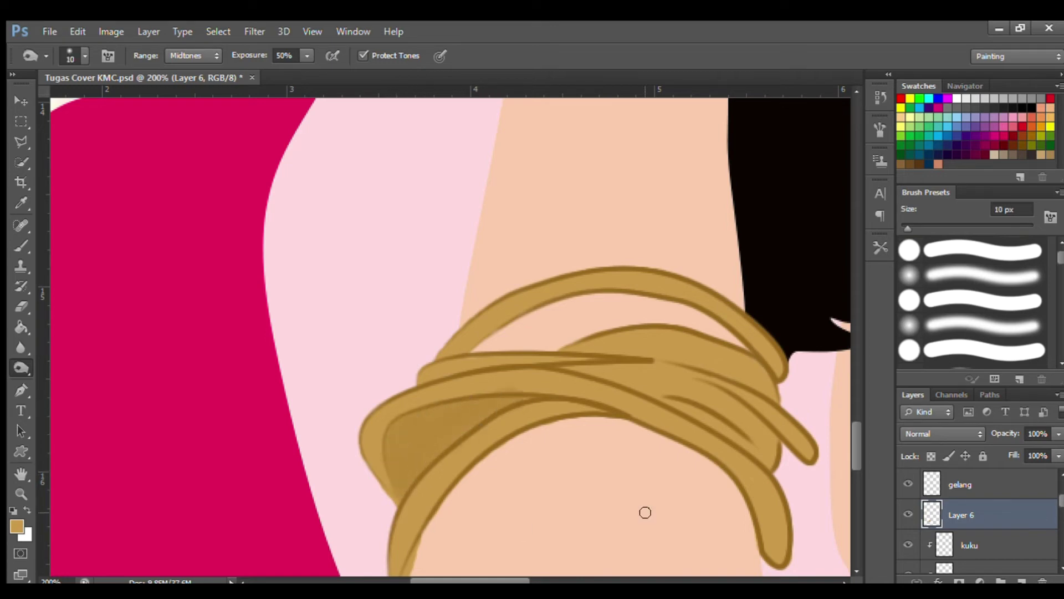
{"action": "mouse_move", "coordinate": [697, 411]}
{"action": "left_mouse_down"}
{"action": "mouse_move", "coordinate": [679, 406]}
{"action": "mouse_move", "coordinate": [755, 444]}
{"action": "left_mouse_up"}
{"action": "scroll", "coordinate": [506, 466], "scroll_direction": "down", "scroll_amount": 3}
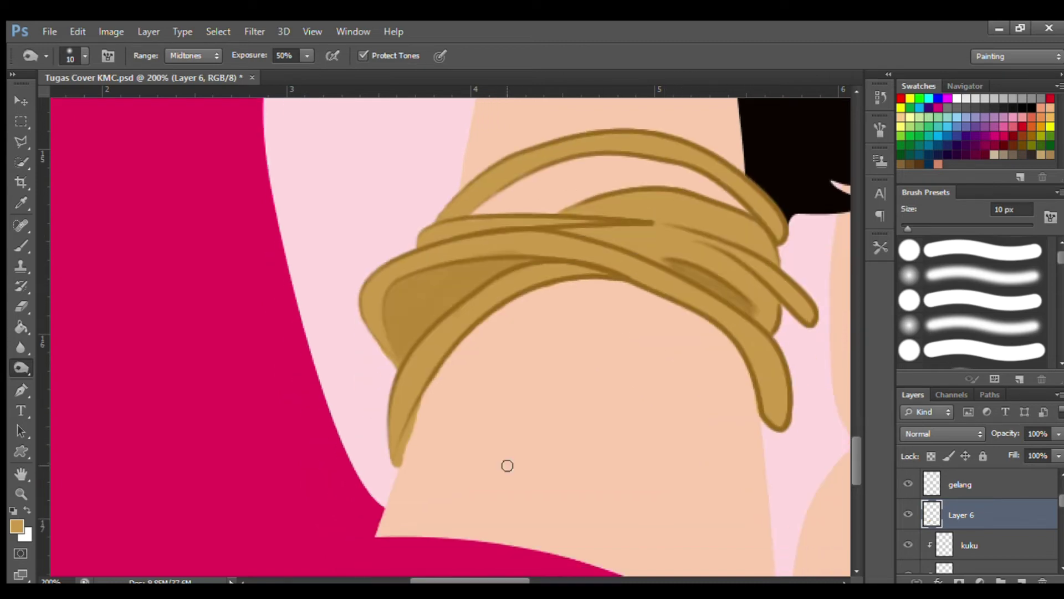
{"action": "left_click_drag", "start_coordinate": [670, 269], "coordinate": [743, 300]}
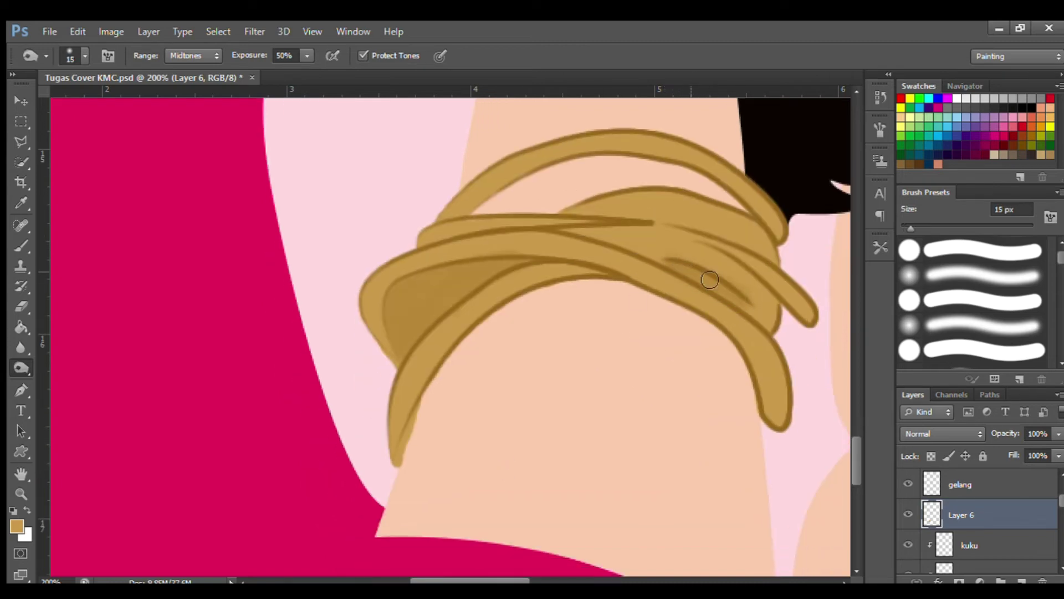
{"action": "left_click_drag", "start_coordinate": [388, 459], "coordinate": [415, 425]}
{"action": "mouse_move", "coordinate": [577, 219]}
{"action": "left_mouse_down"}
{"action": "mouse_move", "coordinate": [668, 218]}
{"action": "mouse_move", "coordinate": [767, 257]}
{"action": "left_mouse_up"}
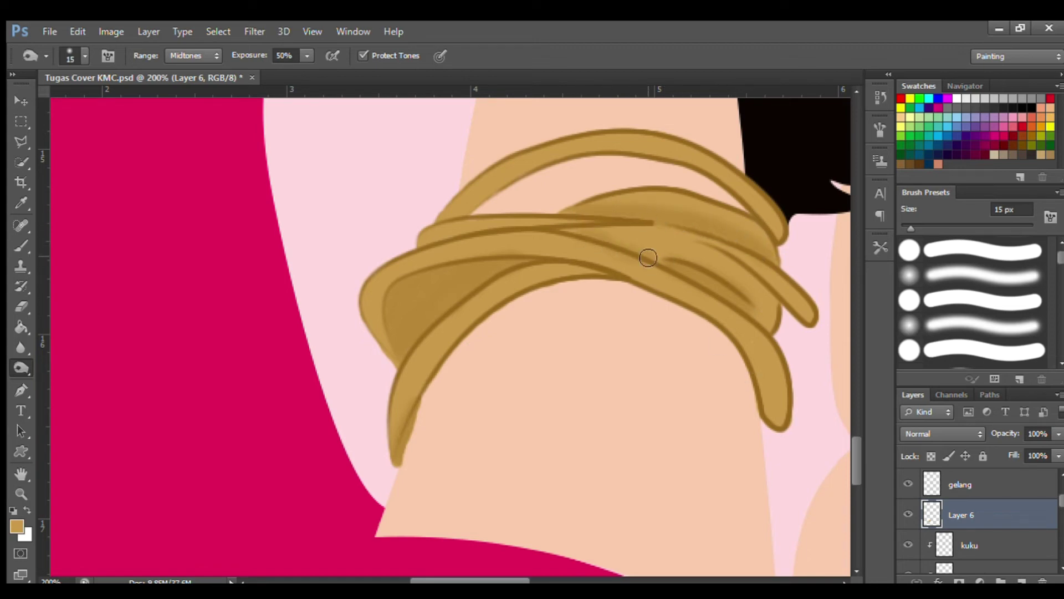
{"action": "key", "text": "bracketleft"}
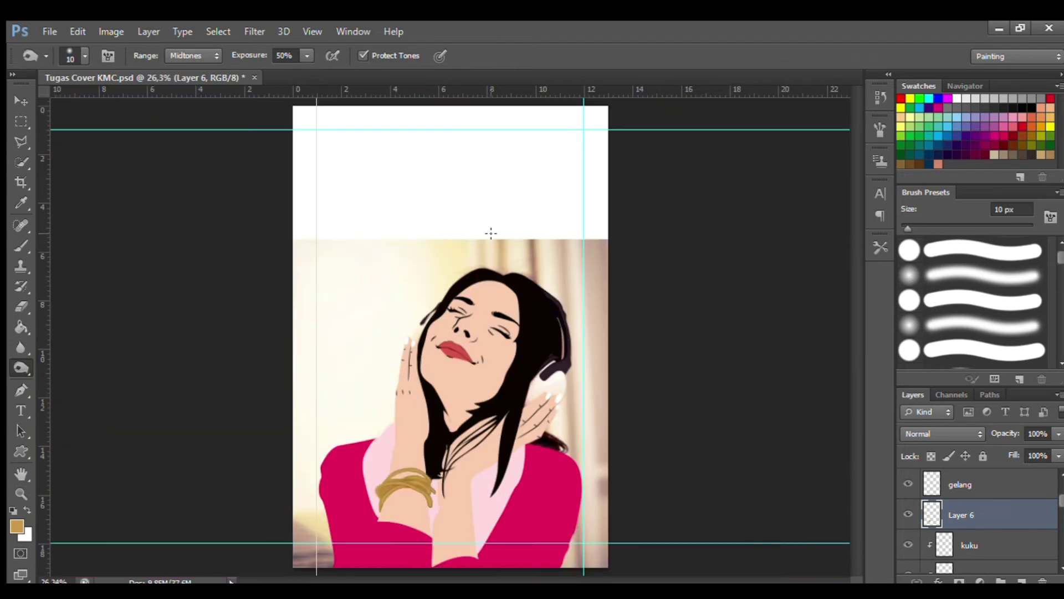
{"action": "scroll", "coordinate": [976, 527], "scroll_direction": "down", "scroll_amount": 5}
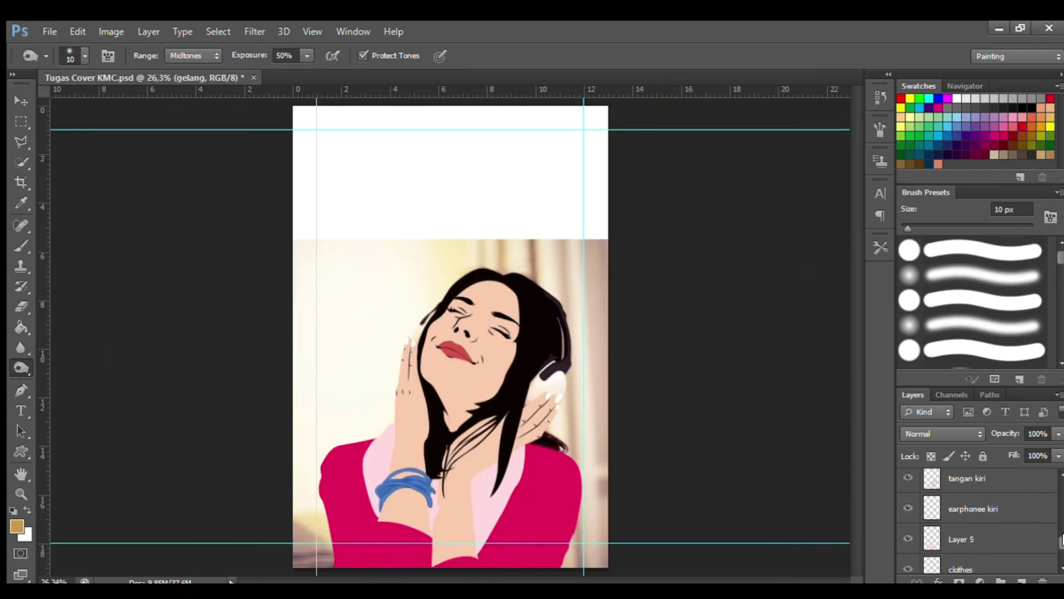
Make Layer 7 the working layer and check the shirt against the reference
{"action": "left_click", "coordinate": [975, 498]}
{"action": "left_click", "coordinate": [908, 528]}
{"action": "key", "text": "ctrl+plus"}
{"action": "key", "text": "ctrl+plus"}
{"action": "key", "text": "ctrl+plus"}
{"action": "left_click_drag", "start_coordinate": [855, 317], "coordinate": [855, 438]}
{"action": "left_click", "coordinate": [908, 528]}
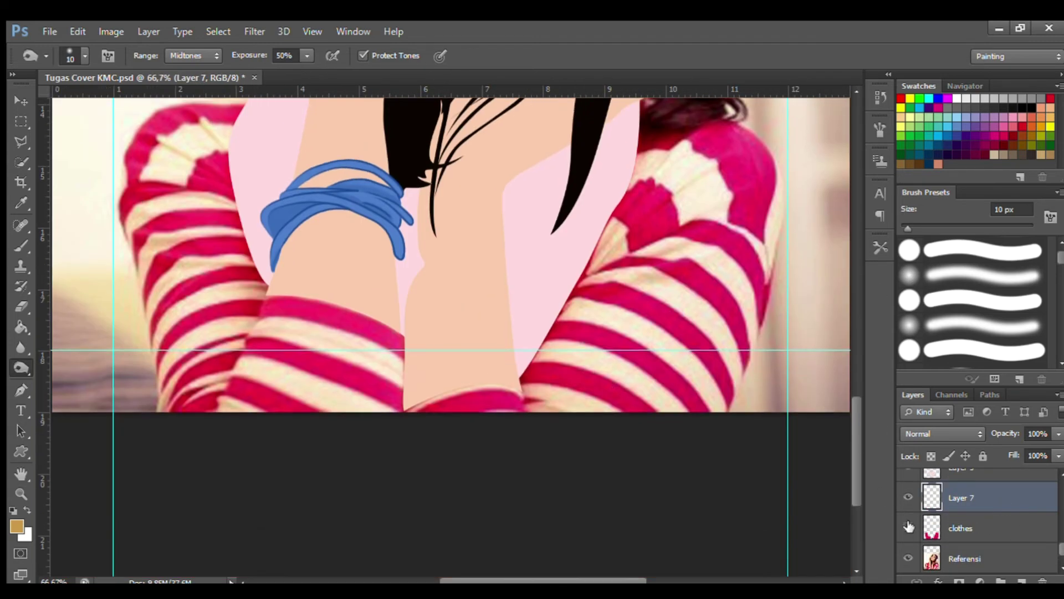
Sample the shirt's magenta colour and hide the clothes layer to see the reference
{"action": "key", "text": "b"}
{"action": "left_click", "coordinate": [637, 311], "text": "alt"}
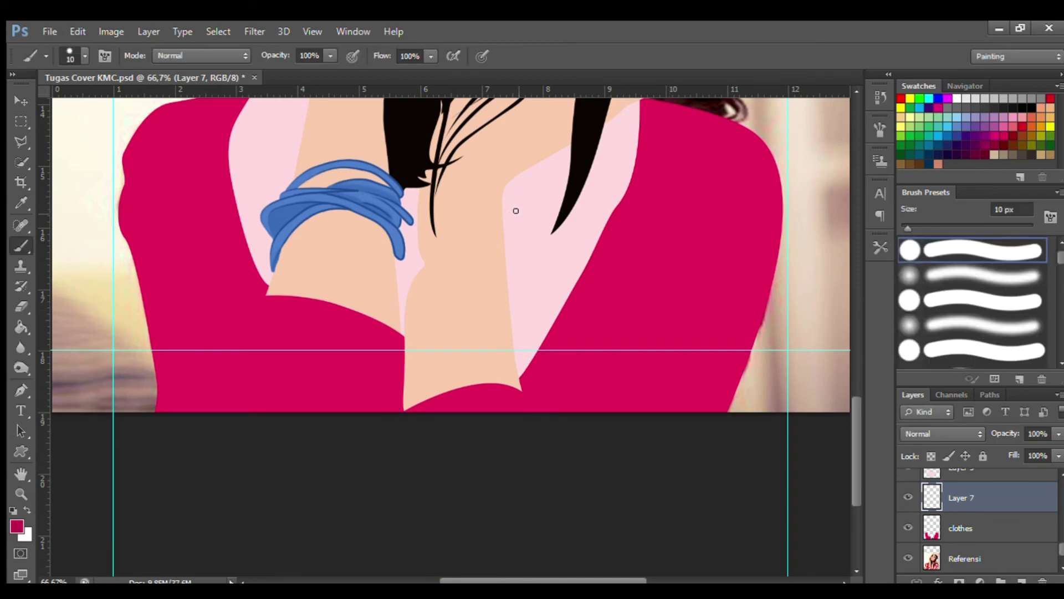
{"action": "left_click", "coordinate": [908, 528]}
{"action": "key", "text": "p"}
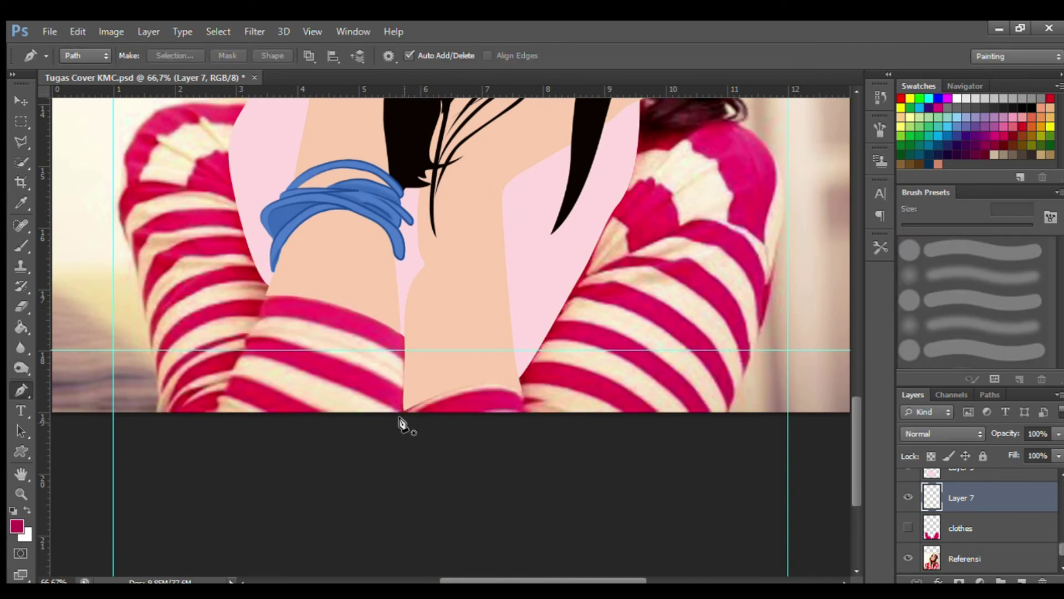
Trace a curved Pen path along the left sleeve cuff edge
{"action": "left_click", "coordinate": [212, 416]}
{"action": "left_click", "coordinate": [908, 528]}
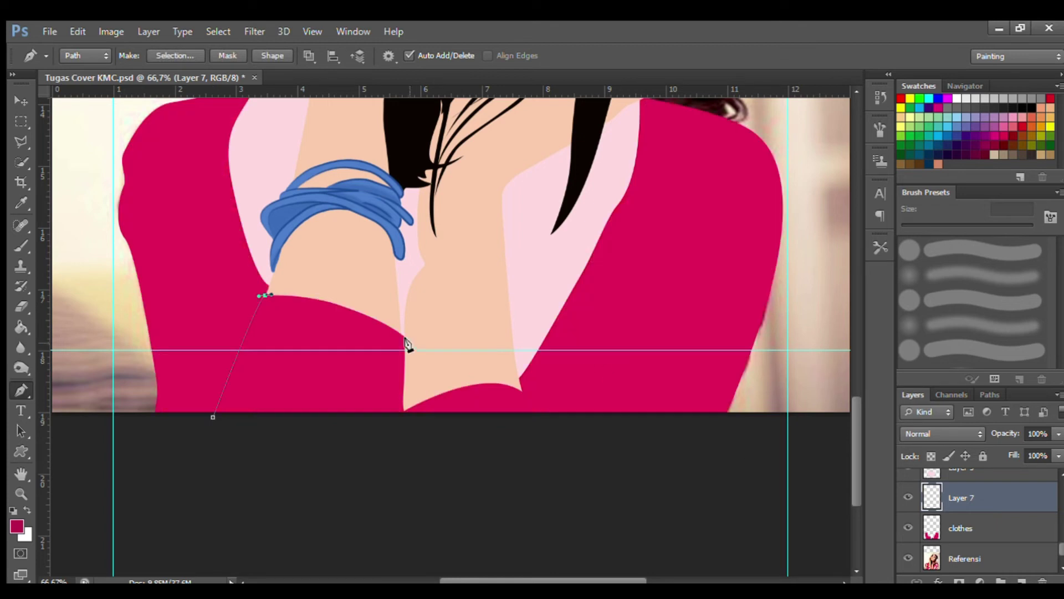
{"action": "left_click_drag", "start_coordinate": [431, 374], "coordinate": [423, 349]}
{"action": "left_click", "coordinate": [403, 415]}
{"action": "left_click", "coordinate": [521, 388]}
{"action": "key", "text": "ctrl+alt+z"}
{"action": "key", "text": "ctrl+alt+z"}
{"action": "left_click_drag", "start_coordinate": [520, 389], "coordinate": [566, 417]}
{"action": "left_click", "coordinate": [908, 528]}
{"action": "left_click", "coordinate": [527, 416]}
Stroke the cuff path as a thin magenta line
{"action": "key", "text": "i"}
{"action": "key", "text": "p"}
{"action": "key", "text": "Return"}
{"action": "key", "text": "ctrl+z"}
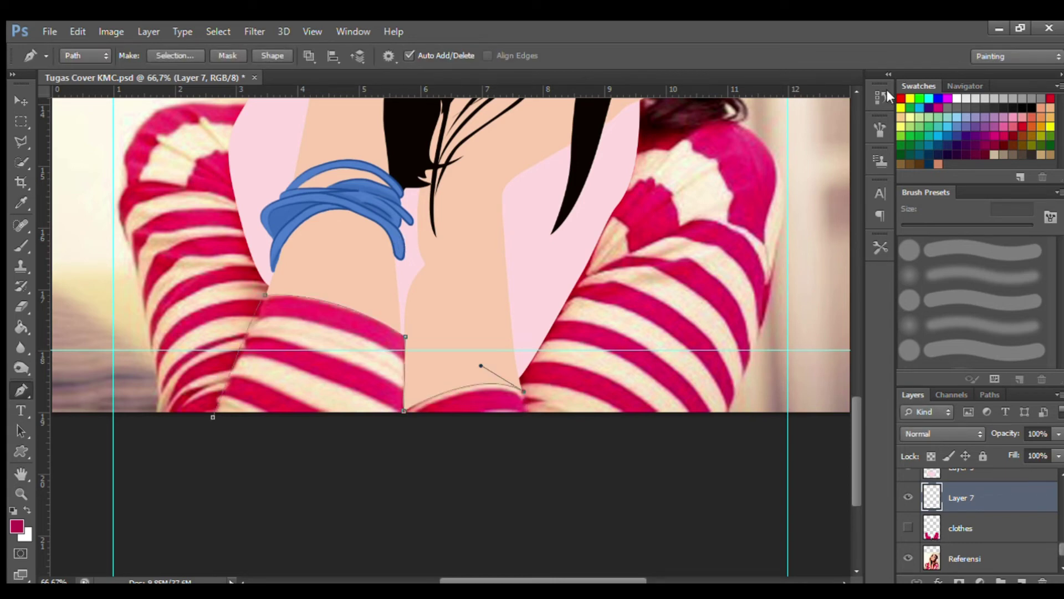
{"action": "key", "text": "b"}
{"action": "key", "text": "Return"}
{"action": "key", "text": "p"}
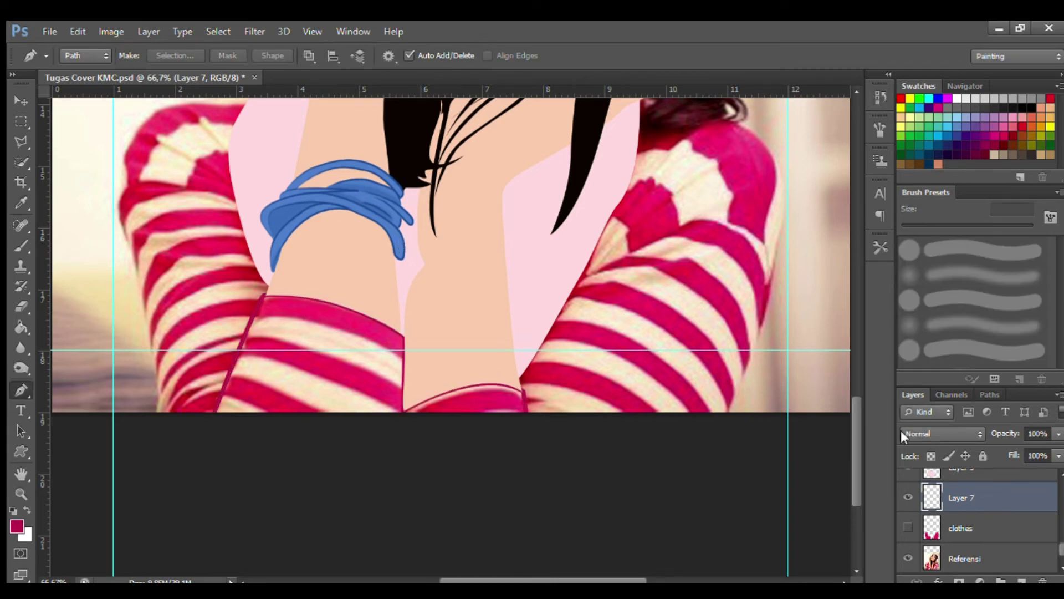
{"action": "left_click", "coordinate": [908, 527]}
{"action": "left_click", "coordinate": [908, 528]}
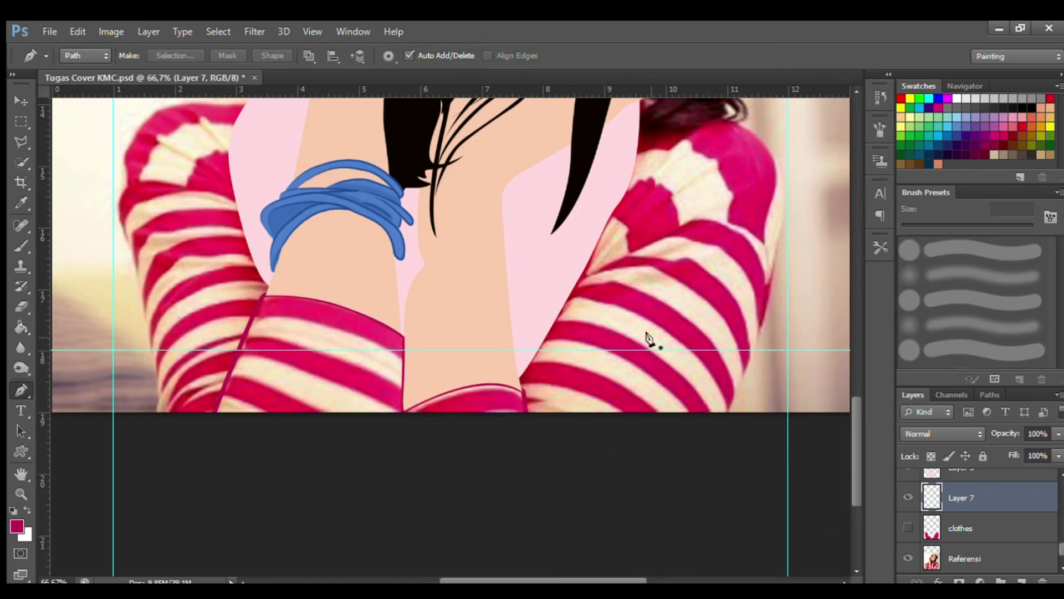
Draw crease paths across the right sleeve and begin one on the left sleeve
{"action": "left_click", "coordinate": [575, 284]}
{"action": "left_click", "coordinate": [699, 217]}
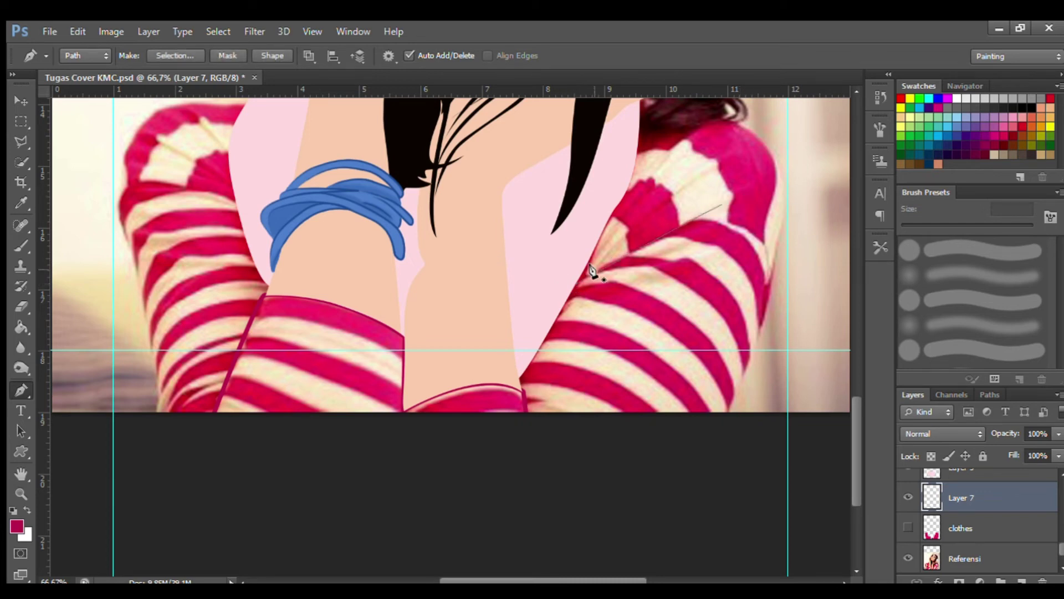
{"action": "key", "text": "Escape"}
{"action": "key", "text": "Escape"}
{"action": "left_click", "coordinate": [599, 272]}
{"action": "left_click", "coordinate": [691, 251]}
{"action": "key", "text": "Escape"}
{"action": "left_click_drag", "start_coordinate": [223, 150], "coordinate": [240, 176]}
{"action": "key", "text": "Escape"}
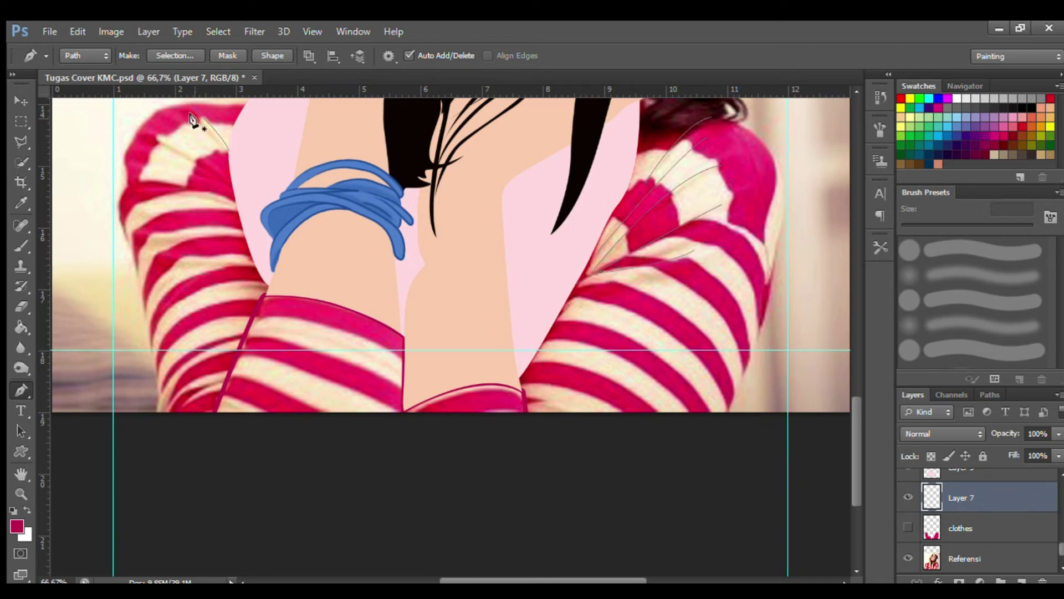
{"action": "key", "text": "Escape"}
Trace left-sleeve crease paths and stroke them as thin lines
{"action": "left_click", "coordinate": [156, 140]}
{"action": "mouse_move", "coordinate": [229, 183]}
{"action": "left_mouse_down"}
{"action": "mouse_move", "coordinate": [231, 203]}
{"action": "mouse_move", "coordinate": [255, 221]}
{"action": "left_mouse_up"}
{"action": "left_click", "coordinate": [157, 195]}
{"action": "left_click", "coordinate": [908, 526]}
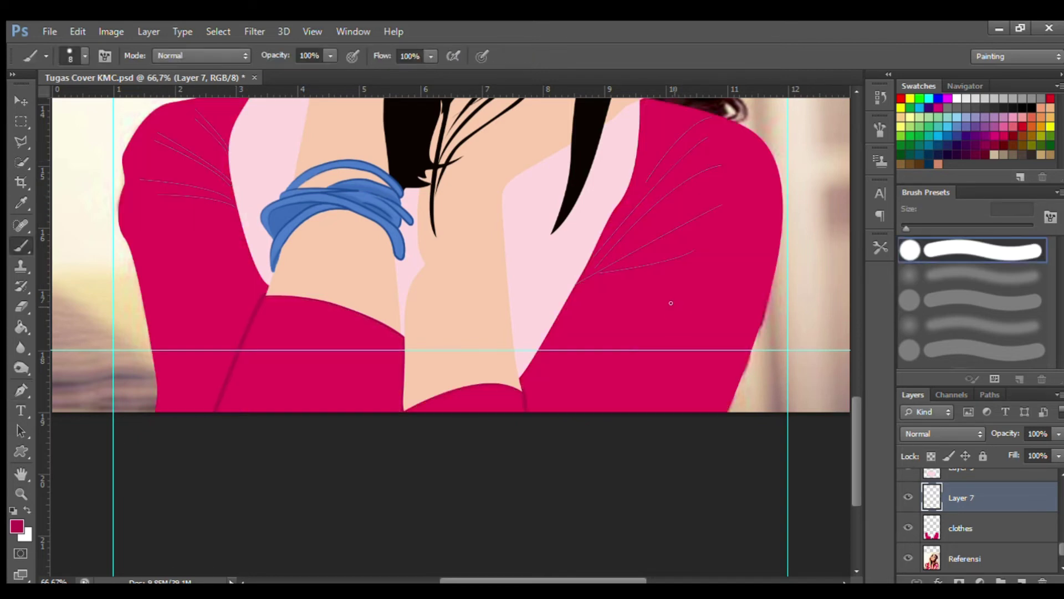
{"action": "key", "text": "F2"}
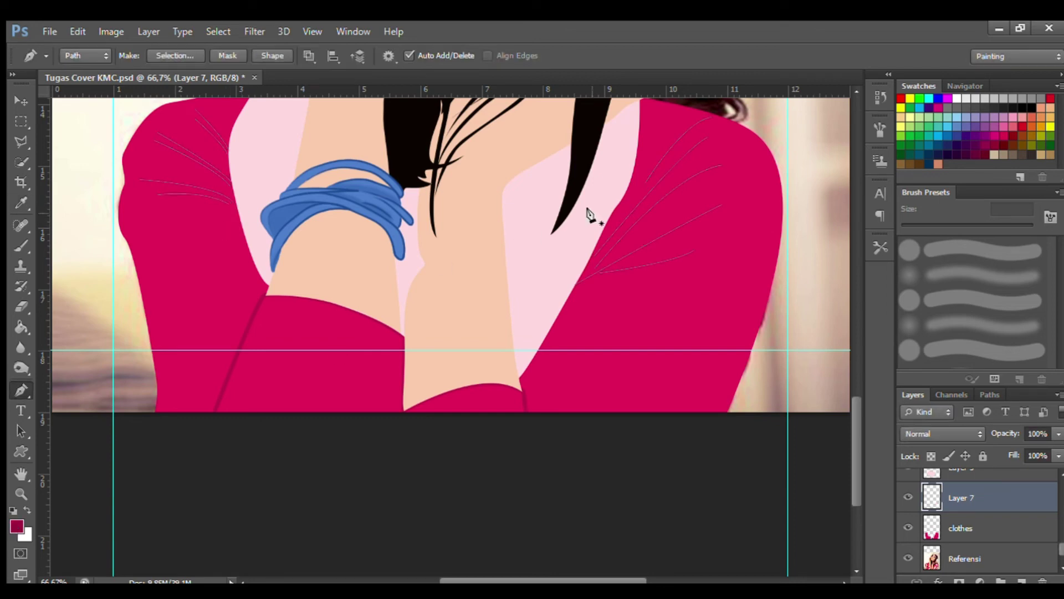
{"action": "left_click", "coordinate": [157, 195]}
{"action": "left_click_drag", "start_coordinate": [230, 205], "coordinate": [252, 220]}
Add a new layer for more collar folds and hide Layer 5 to see the reference
{"action": "key", "text": "b"}
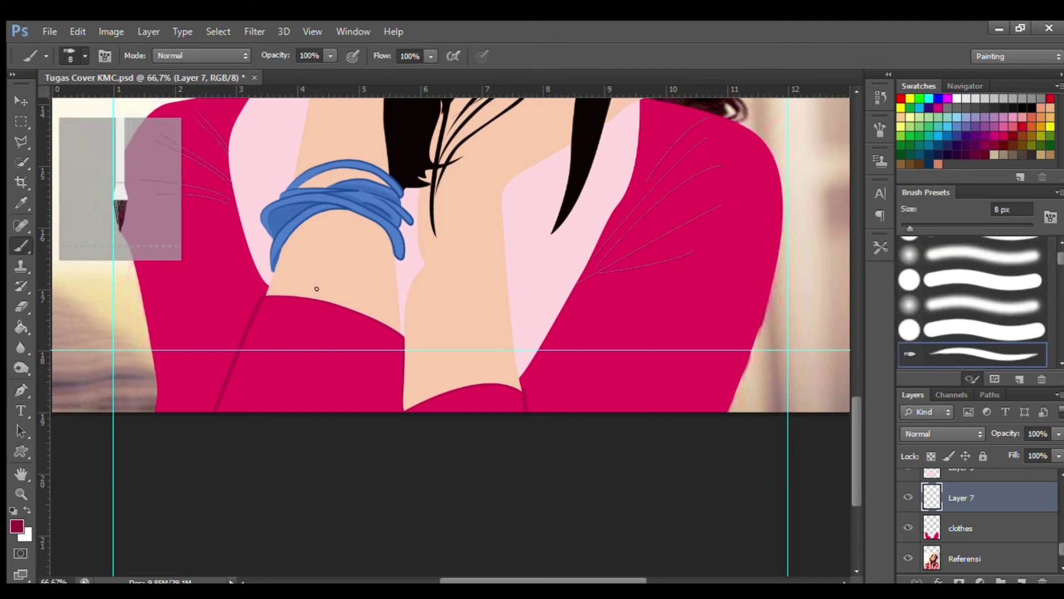
{"action": "key", "text": "p"}
{"action": "key", "text": "i"}
{"action": "key", "text": "p"}
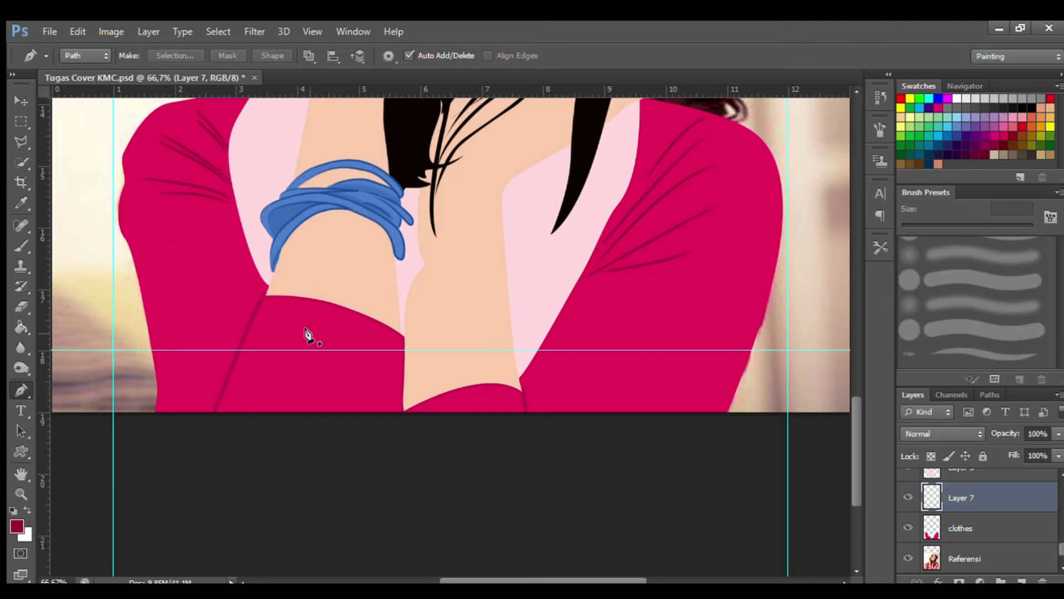
{"action": "left_click", "coordinate": [1022, 581]}
{"action": "left_click", "coordinate": [908, 514]}
Draw a fold path down the collar, stroke it as a thin line, and extend it with a curve
{"action": "left_click", "coordinate": [624, 117]}
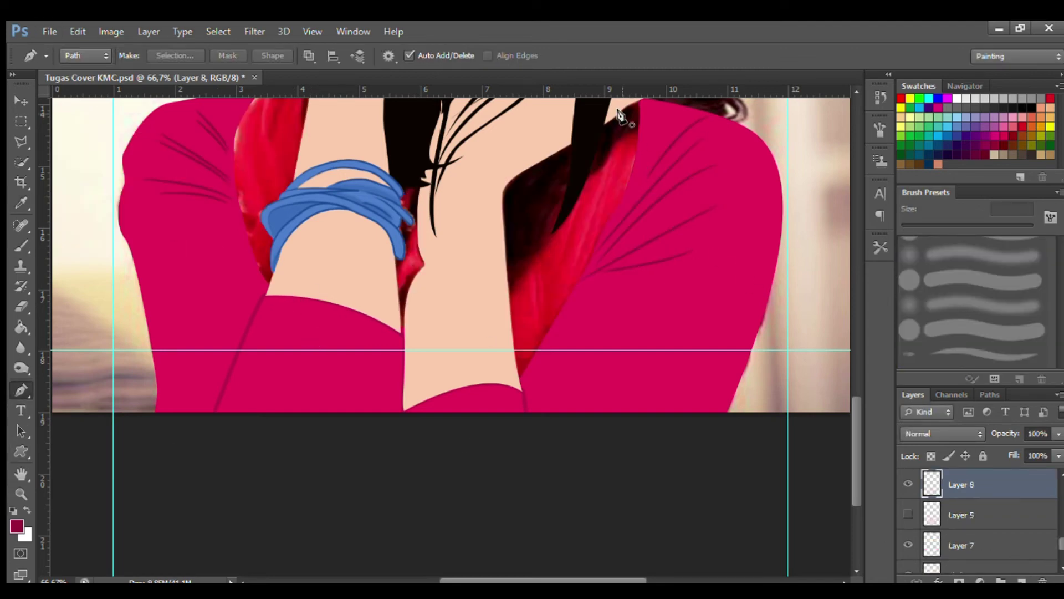
{"action": "left_click", "coordinate": [600, 231]}
{"action": "left_click", "coordinate": [566, 290]}
{"action": "left_click", "coordinate": [532, 351]}
{"action": "key", "text": "ctrl+z"}
{"action": "key", "text": "ctrl+z"}
{"action": "left_click", "coordinate": [534, 260]}
{"action": "key", "text": "Return"}
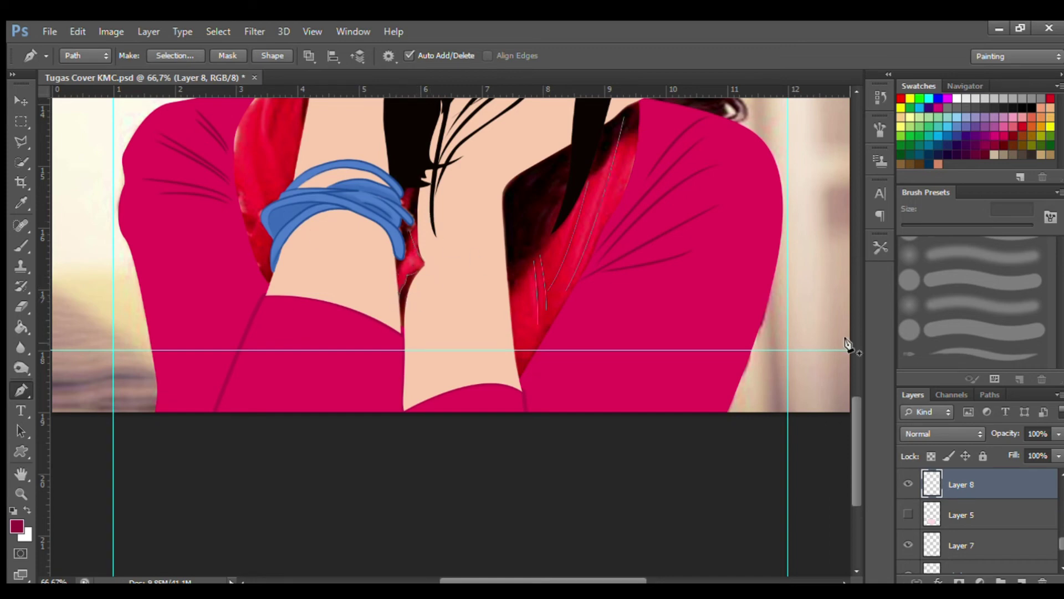
{"action": "scroll", "coordinate": [306, 221], "scroll_direction": "up", "scroll_amount": 3}
{"action": "left_click_drag", "start_coordinate": [287, 264], "coordinate": [268, 171]}
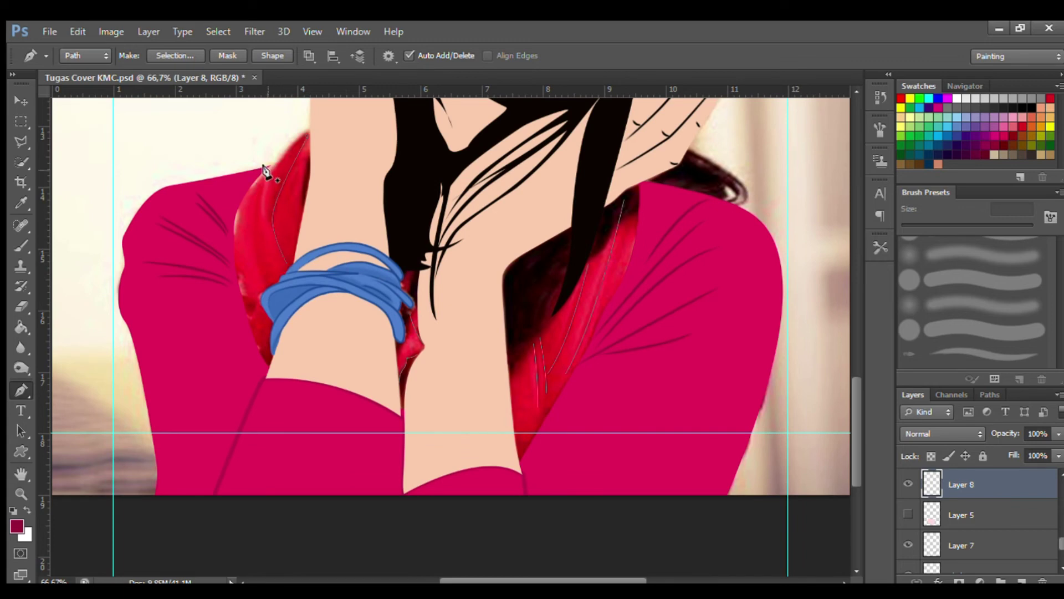
Show Layer 5 again and stroke the collar fold lines in the sampled light pink
{"action": "left_click", "coordinate": [908, 514]}
{"action": "key", "text": "i"}
{"action": "left_click", "coordinate": [532, 287]}
{"action": "key", "text": "b"}
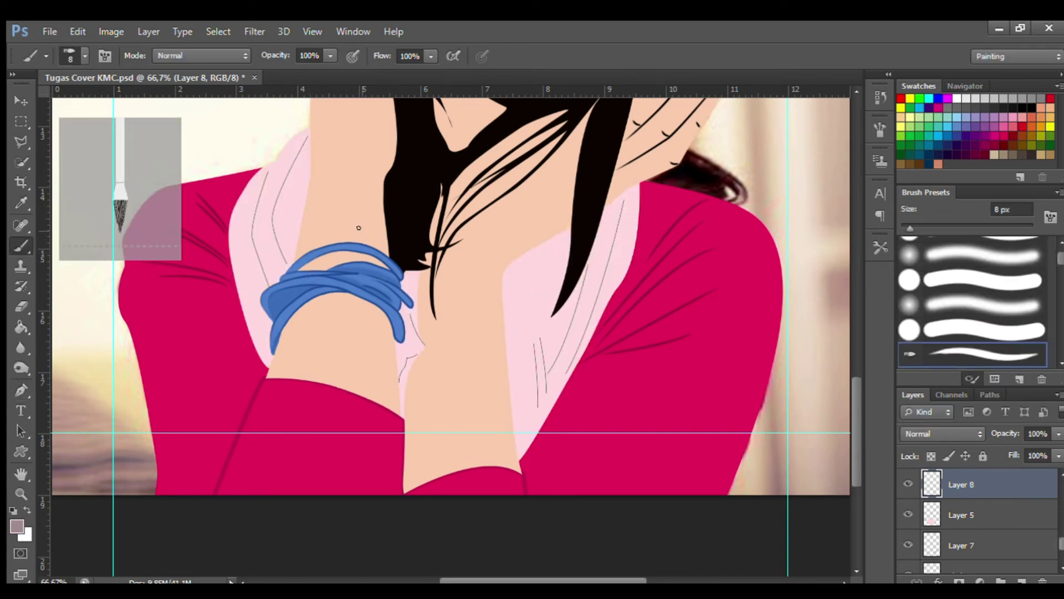
{"action": "key", "text": "Return"}
{"action": "key", "text": "p"}
{"action": "key", "text": "ctrl+minus"}
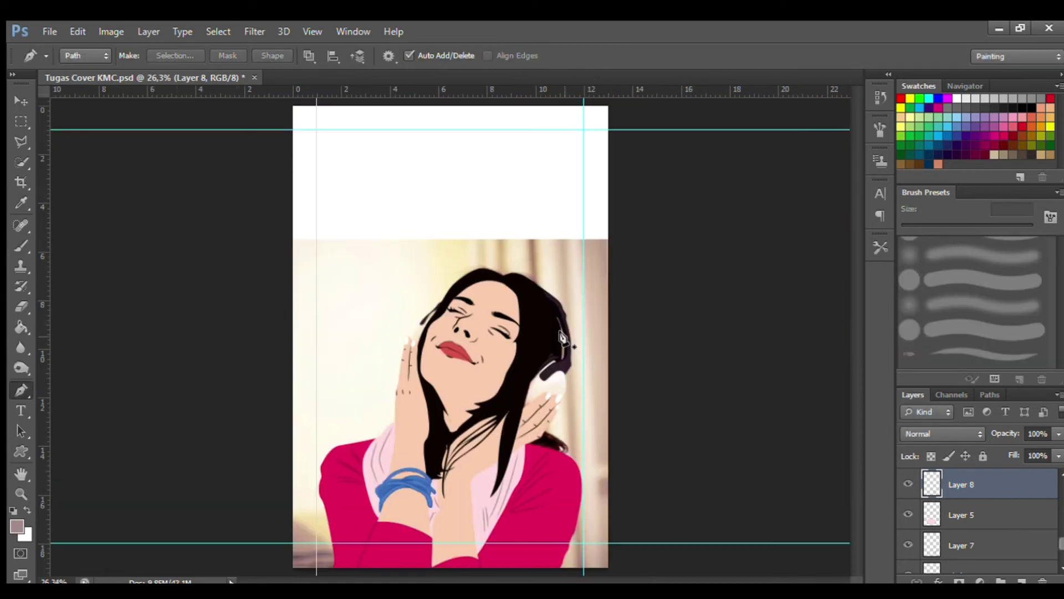
Select the hair layer, zoom in on the neck, and begin an outline along the hand edge
{"action": "scroll", "coordinate": [993, 527], "scroll_direction": "up", "scroll_amount": 3}
{"action": "left_click", "coordinate": [992, 528]}
{"action": "key", "text": "ctrl+plus"}
{"action": "scroll", "coordinate": [993, 528], "scroll_direction": "down", "scroll_amount": 5}
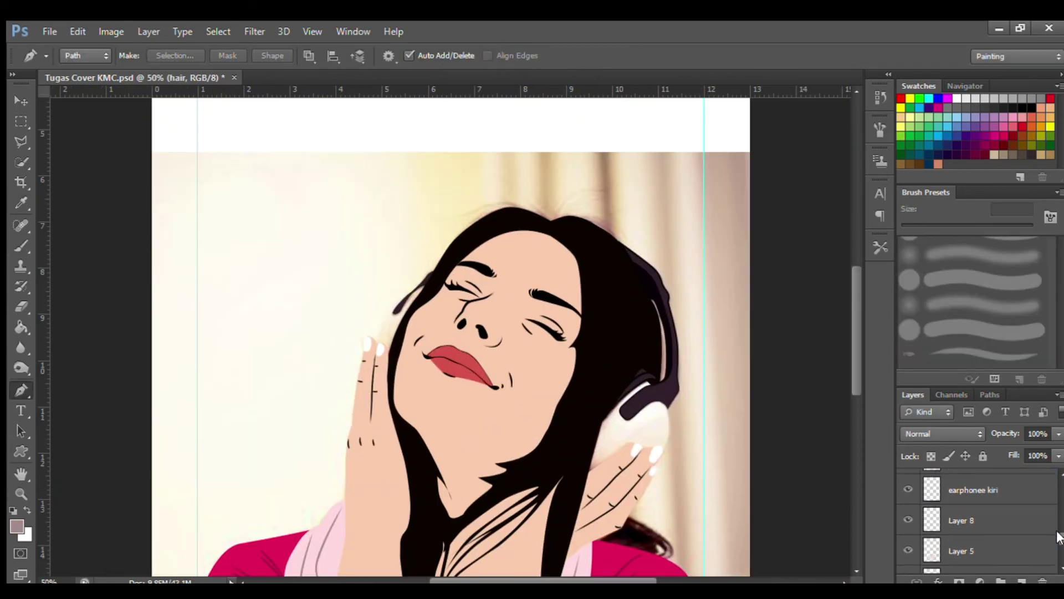
{"action": "scroll", "coordinate": [852, 387], "scroll_direction": "up", "scroll_amount": 2}
{"action": "scroll", "coordinate": [987, 527], "scroll_direction": "up", "scroll_amount": 3}
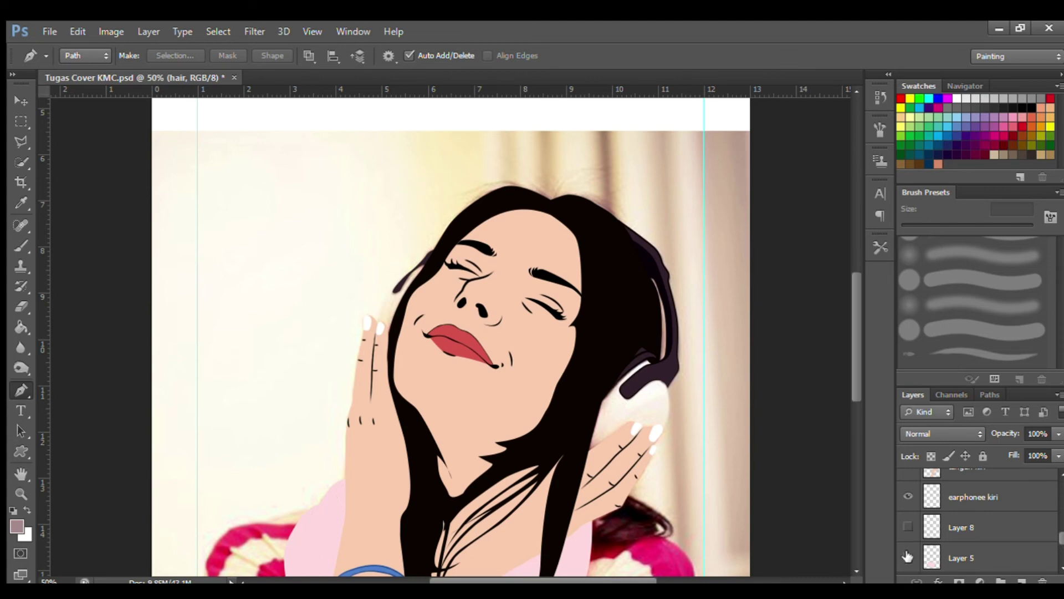
{"action": "key", "text": "ctrl+plus"}
{"action": "key", "text": "ctrl+plus"}
{"action": "left_click", "coordinate": [240, 398]}
{"action": "left_click", "coordinate": [227, 481]}
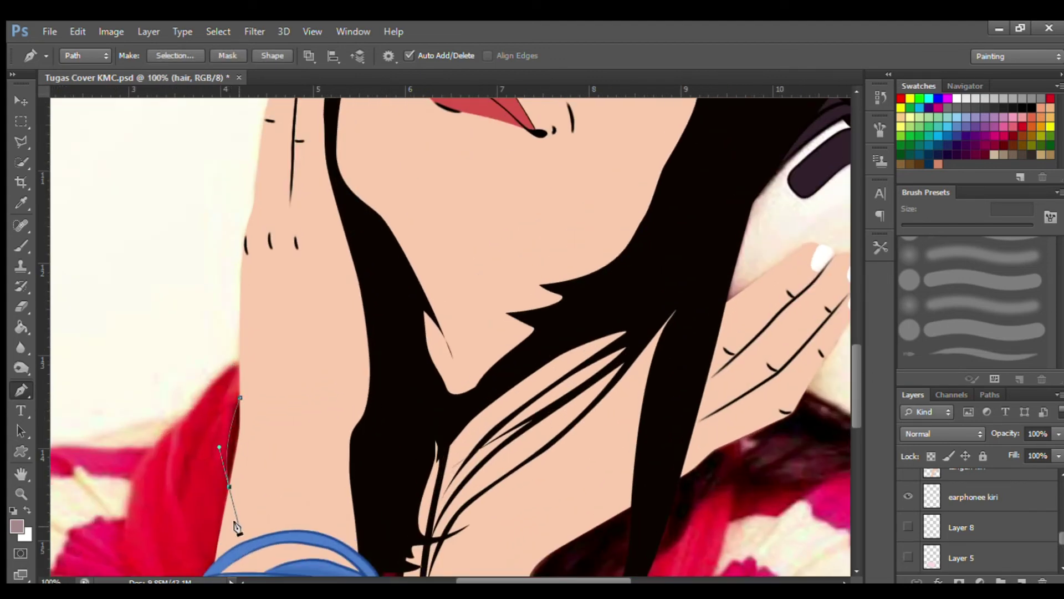
{"action": "scroll", "coordinate": [391, 458], "scroll_direction": "down", "scroll_amount": 3}
Trace a closed hair shape curving along the arm near the bracelet
{"action": "left_click", "coordinate": [394, 416]}
{"action": "left_click_drag", "start_coordinate": [386, 455], "coordinate": [378, 467]}
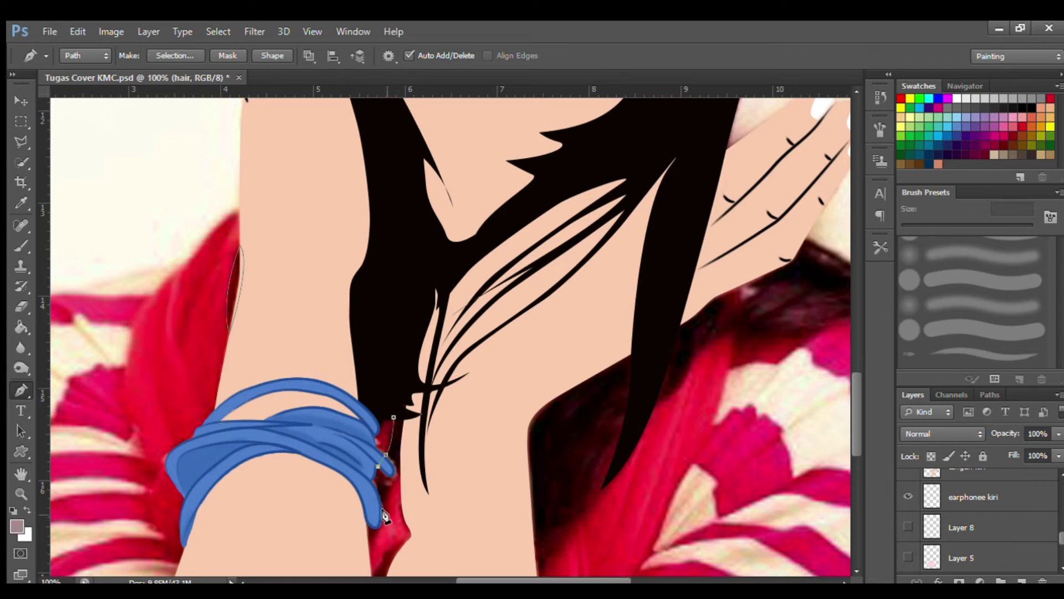
{"action": "mouse_move", "coordinate": [387, 514]}
{"action": "left_mouse_down"}
{"action": "mouse_move", "coordinate": [415, 451]}
{"action": "mouse_move", "coordinate": [404, 393]}
{"action": "left_mouse_up"}
{"action": "left_click", "coordinate": [440, 461], "text": "ctrl"}
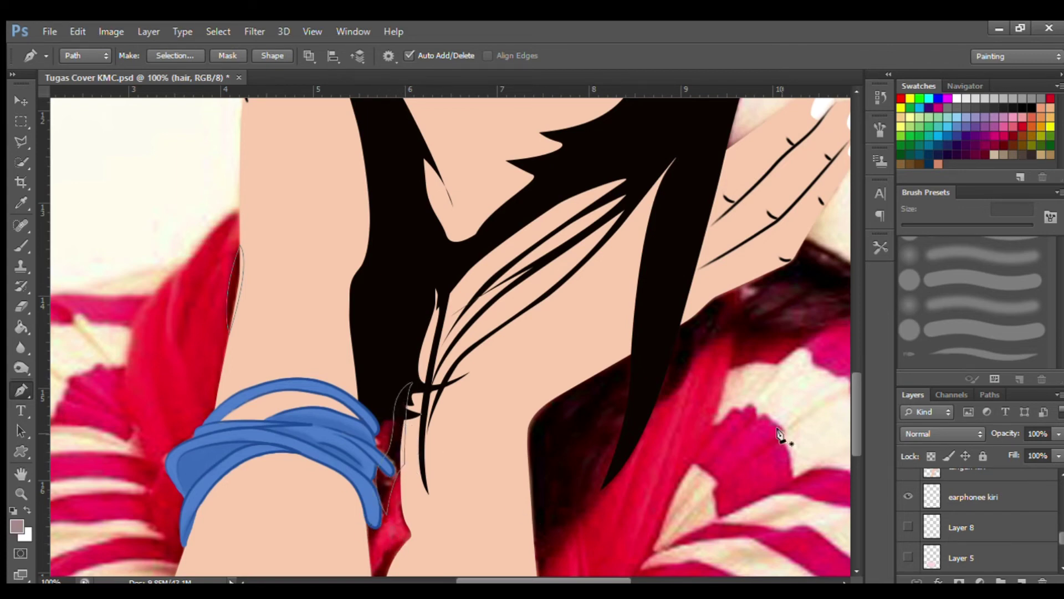
Trace a closed hair shape behind the shoulder with curved edges
{"action": "left_click", "coordinate": [741, 285]}
{"action": "left_click_drag", "start_coordinate": [724, 334], "coordinate": [746, 317]}
{"action": "left_click_drag", "start_coordinate": [695, 353], "coordinate": [686, 374]}
{"action": "left_click_drag", "start_coordinate": [623, 419], "coordinate": [695, 393]}
{"action": "scroll", "coordinate": [644, 427], "scroll_direction": "down", "scroll_amount": 3}
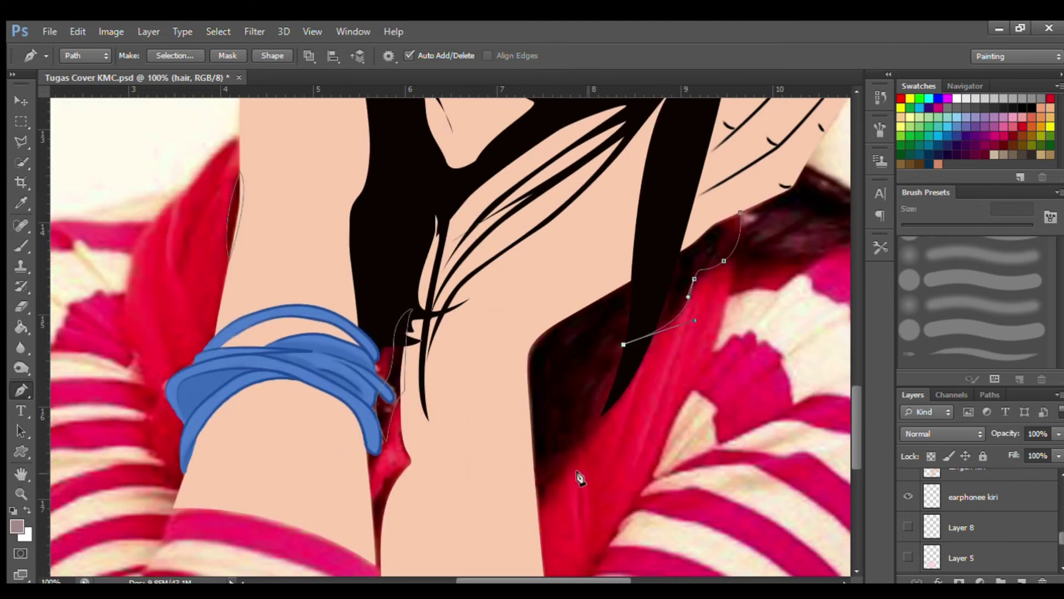
{"action": "scroll", "coordinate": [460, 563], "scroll_direction": "down", "scroll_amount": 3}
{"action": "left_click_drag", "start_coordinate": [532, 435], "coordinate": [510, 416]}
{"action": "left_click_drag", "start_coordinate": [541, 230], "coordinate": [587, 202]}
{"action": "left_click", "coordinate": [740, 142]}
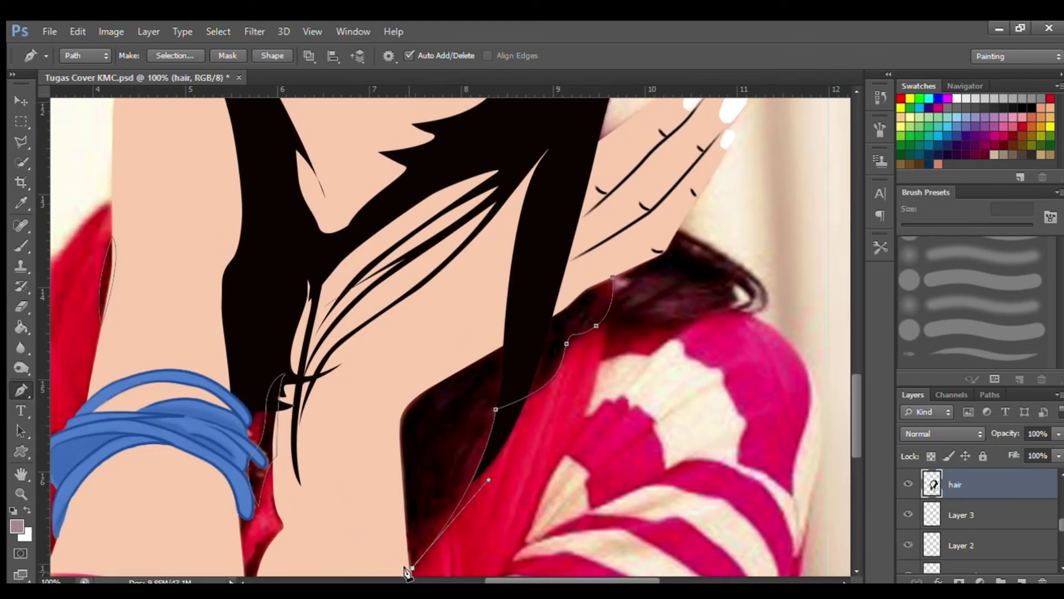
{"action": "left_click", "coordinate": [408, 572], "text": "ctrl"}
Outline a hair strand toward the shoulder and a curved hair tip near the neck
{"action": "left_click_drag", "start_coordinate": [398, 420], "coordinate": [397, 408]}
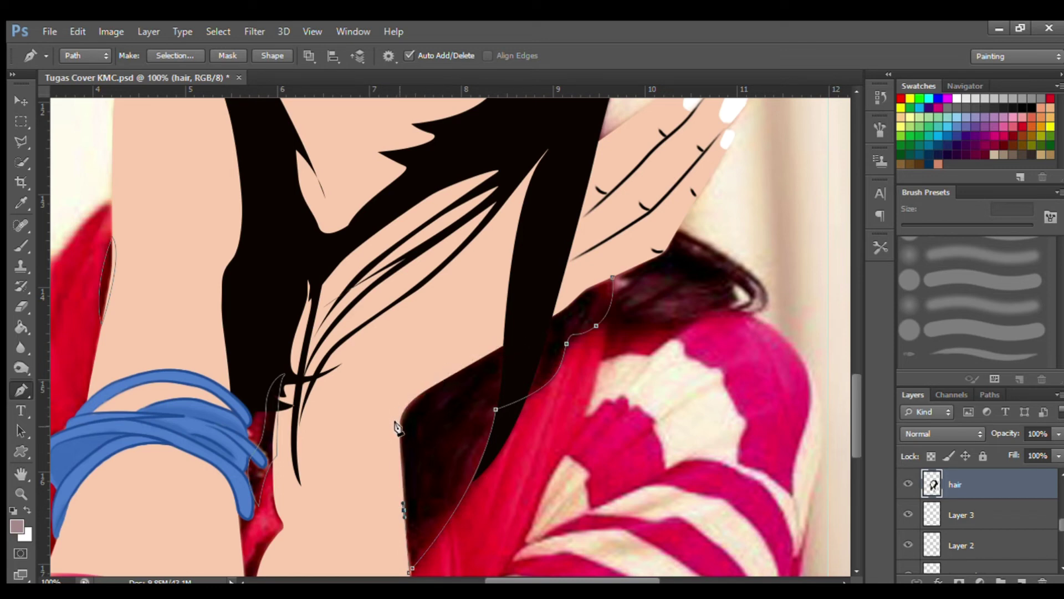
{"action": "left_click_drag", "start_coordinate": [561, 308], "coordinate": [567, 306]}
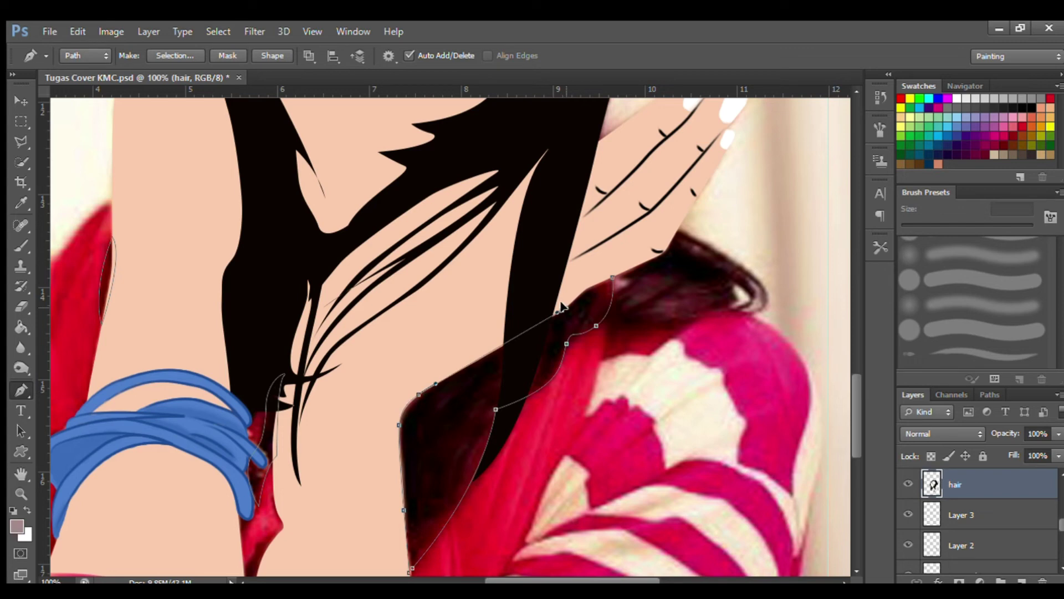
{"action": "left_click", "coordinate": [613, 277]}
{"action": "left_click", "coordinate": [676, 227]}
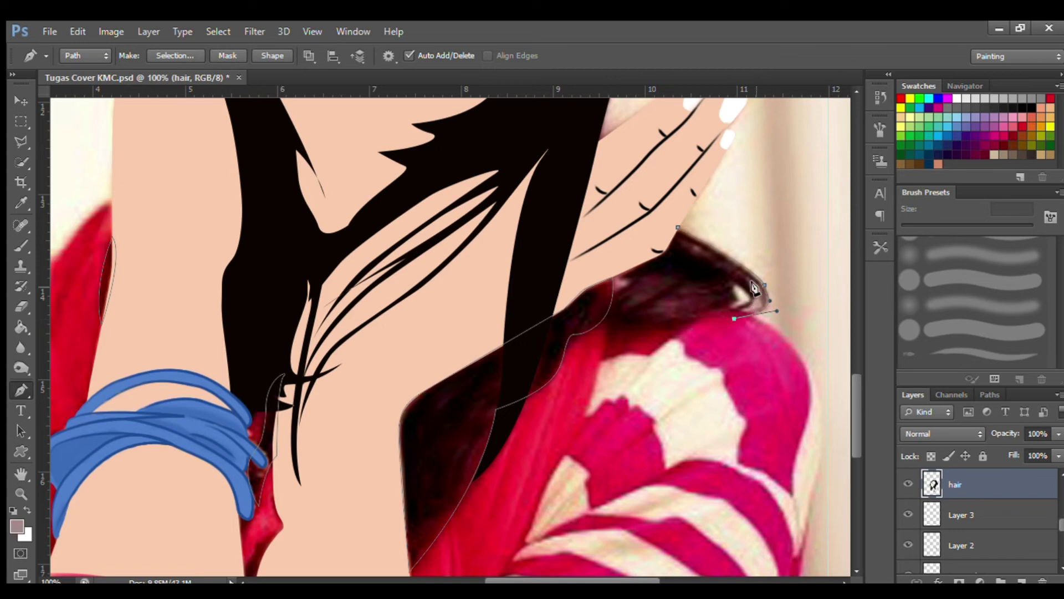
{"action": "left_click_drag", "start_coordinate": [773, 309], "coordinate": [727, 315]}
{"action": "left_click", "coordinate": [731, 311]}
{"action": "left_click", "coordinate": [701, 311]}
{"action": "mouse_move", "coordinate": [650, 327]}
{"action": "left_mouse_down"}
{"action": "mouse_move", "coordinate": [607, 325]}
{"action": "mouse_move", "coordinate": [619, 296]}
{"action": "left_mouse_up"}
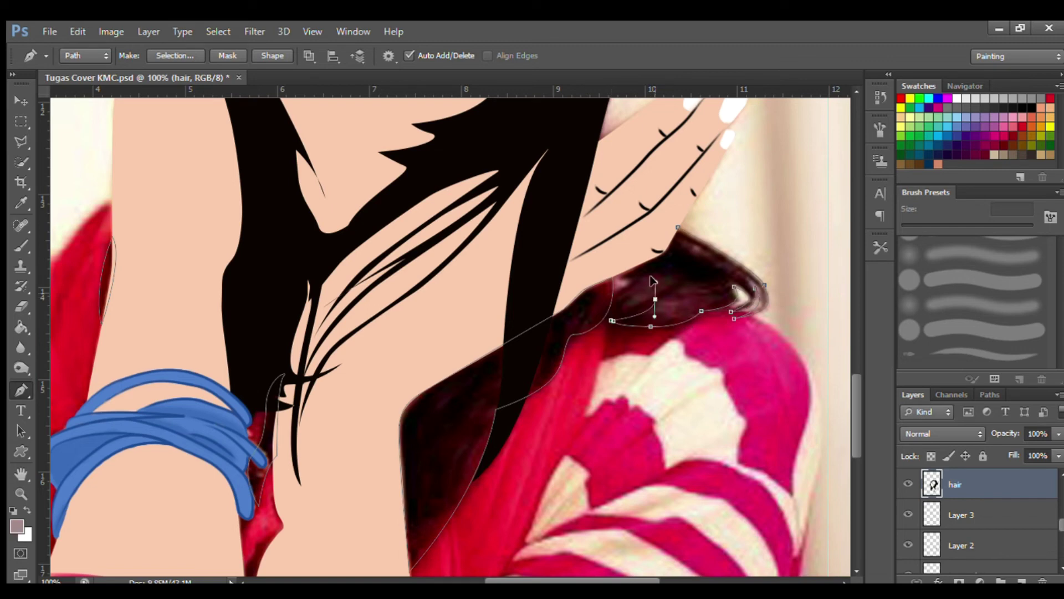
{"action": "left_click", "coordinate": [619, 298]}
{"action": "left_click_drag", "start_coordinate": [628, 283], "coordinate": [623, 272]}
{"action": "left_click", "coordinate": [672, 226]}
Fill the hair outlines with black and zoom out to the whole cover
{"action": "key", "text": "i"}
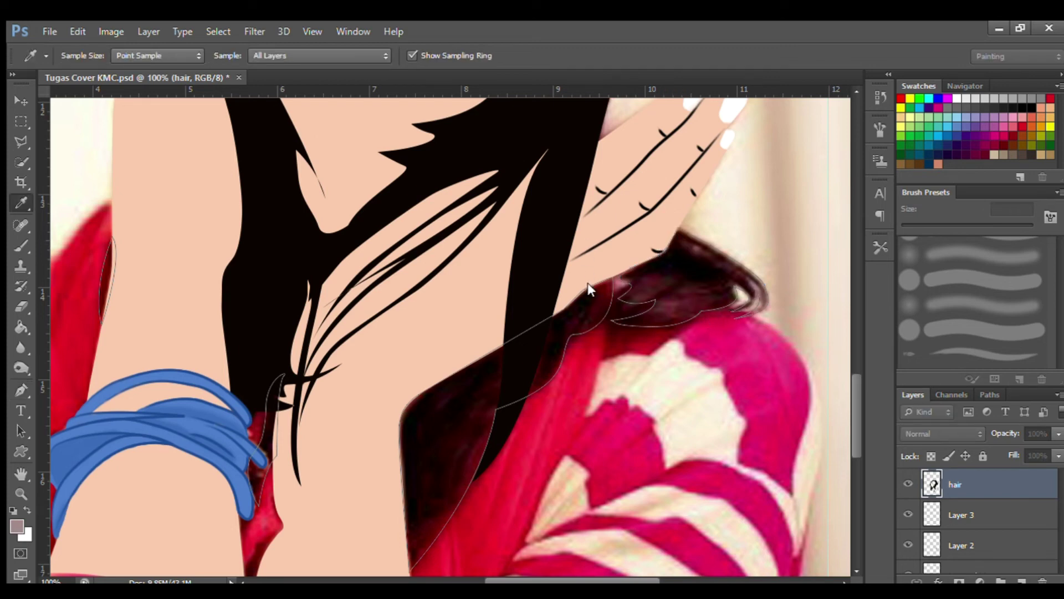
{"action": "key", "text": "p"}
{"action": "key", "text": "ctrl+0"}
{"action": "scroll", "coordinate": [1059, 538], "scroll_direction": "up", "scroll_amount": 2}
{"action": "scroll", "coordinate": [1059, 538], "scroll_direction": "up", "scroll_amount": 2}
{"action": "scroll", "coordinate": [1059, 537], "scroll_direction": "up", "scroll_amount": 2}
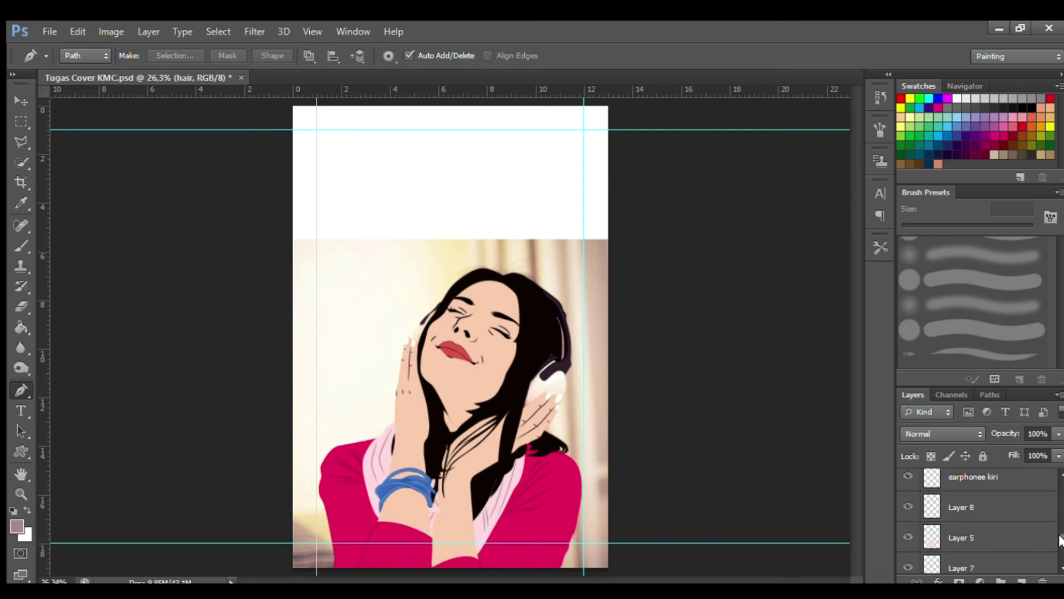
{"action": "scroll", "coordinate": [1058, 538], "scroll_direction": "down", "scroll_amount": 3}
Toggle the Referensi photo to check the drawing, then add Layer 9 above the earphone layer
{"action": "left_click", "coordinate": [909, 529]}
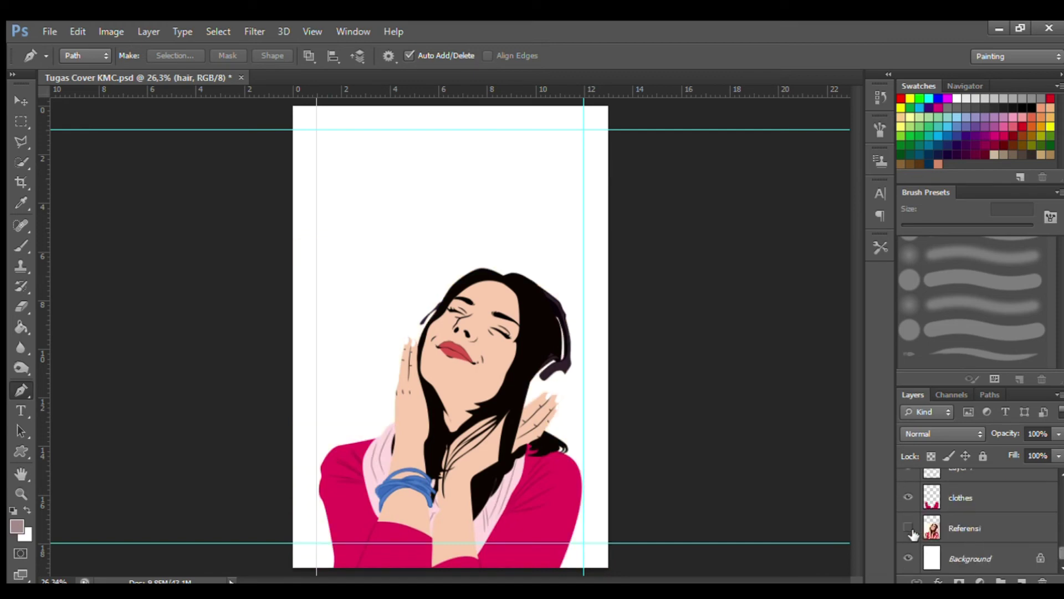
{"action": "left_click", "coordinate": [909, 529]}
{"action": "scroll", "coordinate": [913, 533], "scroll_direction": "up", "scroll_amount": 3}
{"action": "left_click", "coordinate": [964, 528]}
{"action": "left_click", "coordinate": [961, 558]}
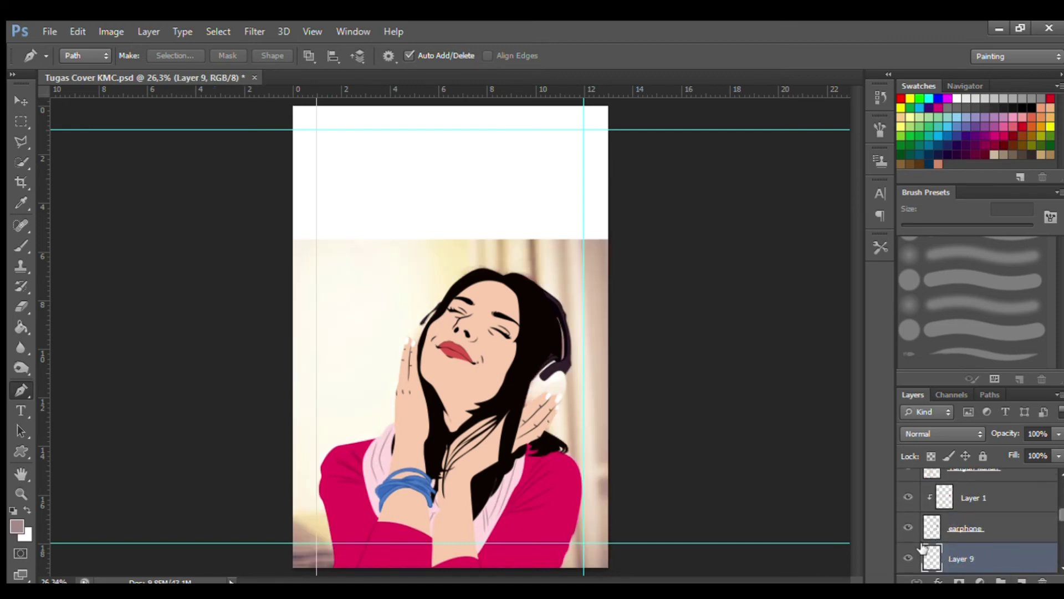
Move Layer 9 under Layer 8 and trace the near headphone ear cup outline
{"action": "key", "text": "ctrl+plus"}
{"action": "key", "text": "ctrl+plus"}
{"action": "key", "text": "ctrl+plus"}
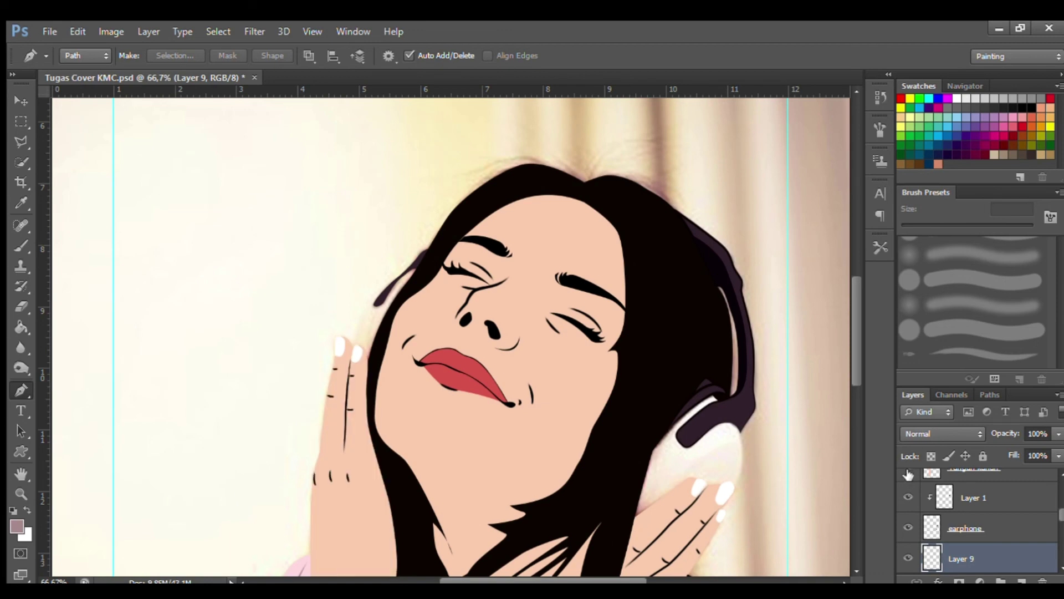
{"action": "key", "text": "ctrl+plus"}
{"action": "scroll", "coordinate": [934, 559], "scroll_direction": "down", "scroll_amount": 1}
{"action": "left_click_drag", "start_coordinate": [962, 528], "coordinate": [962, 515]}
{"action": "left_click", "coordinate": [584, 514]}
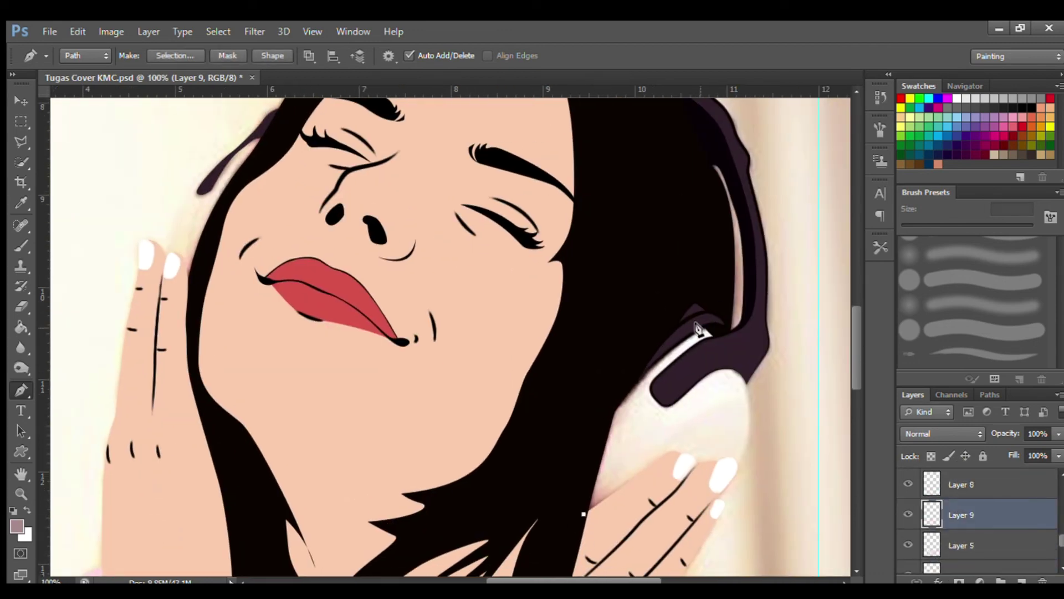
{"action": "left_click", "coordinate": [613, 411]}
{"action": "left_click_drag", "start_coordinate": [703, 327], "coordinate": [748, 313]}
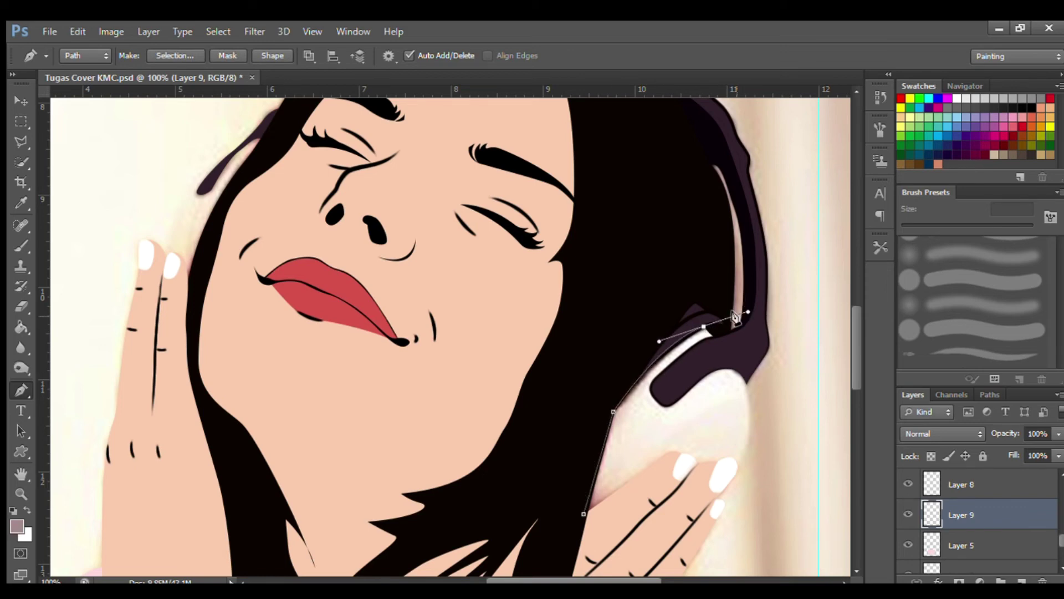
{"action": "left_click", "coordinate": [704, 327], "text": "alt"}
{"action": "left_click", "coordinate": [730, 368]}
{"action": "left_click_drag", "start_coordinate": [750, 420], "coordinate": [744, 463]}
{"action": "left_click_drag", "start_coordinate": [745, 420], "coordinate": [751, 439]}
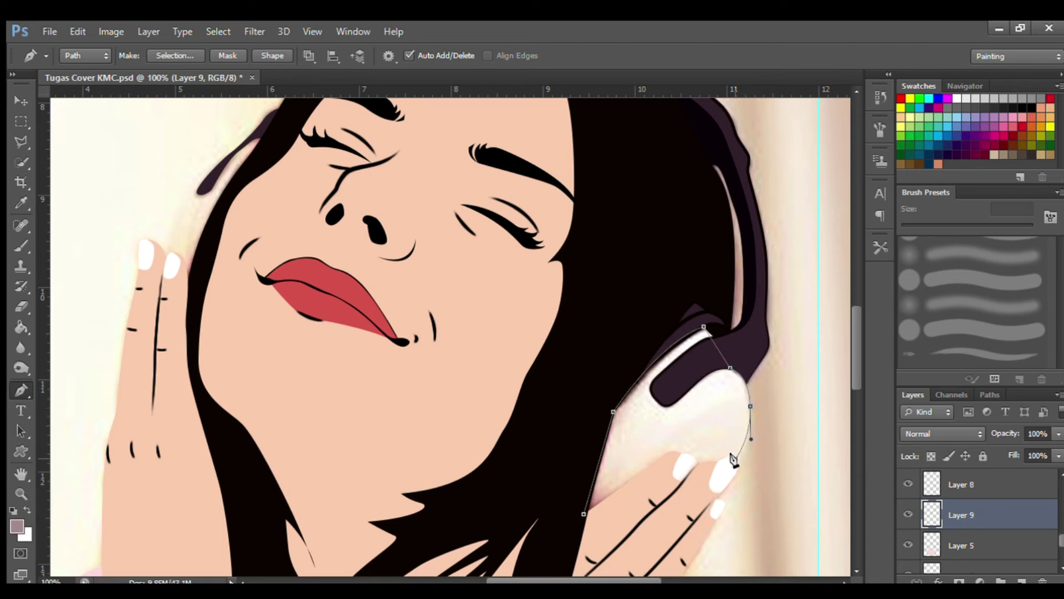
{"action": "left_click_drag", "start_coordinate": [735, 463], "coordinate": [721, 469]}
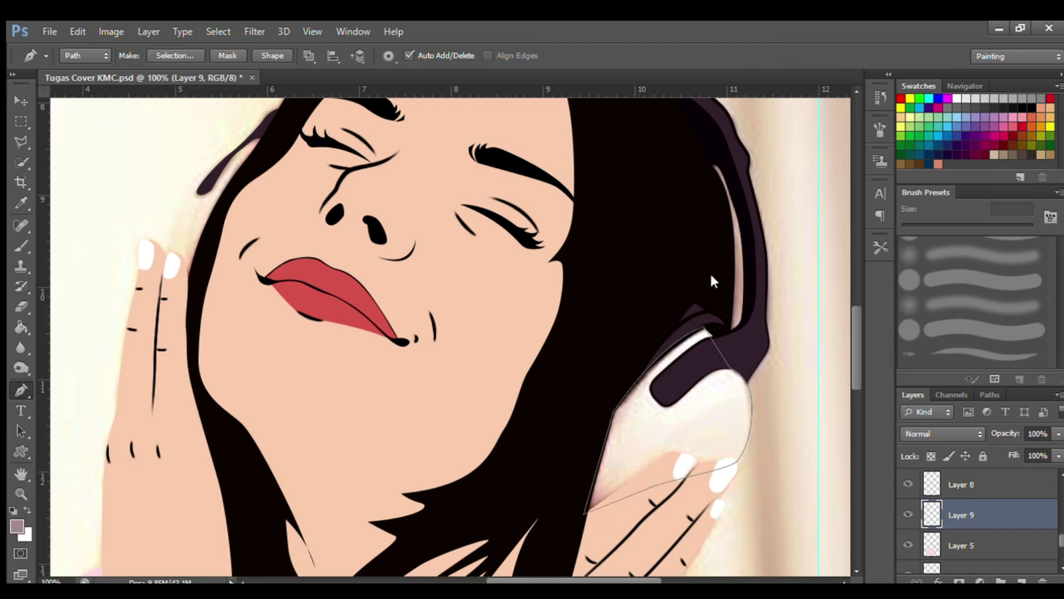
Fill the near ear cup with a sampled light purple
{"action": "key", "text": "i"}
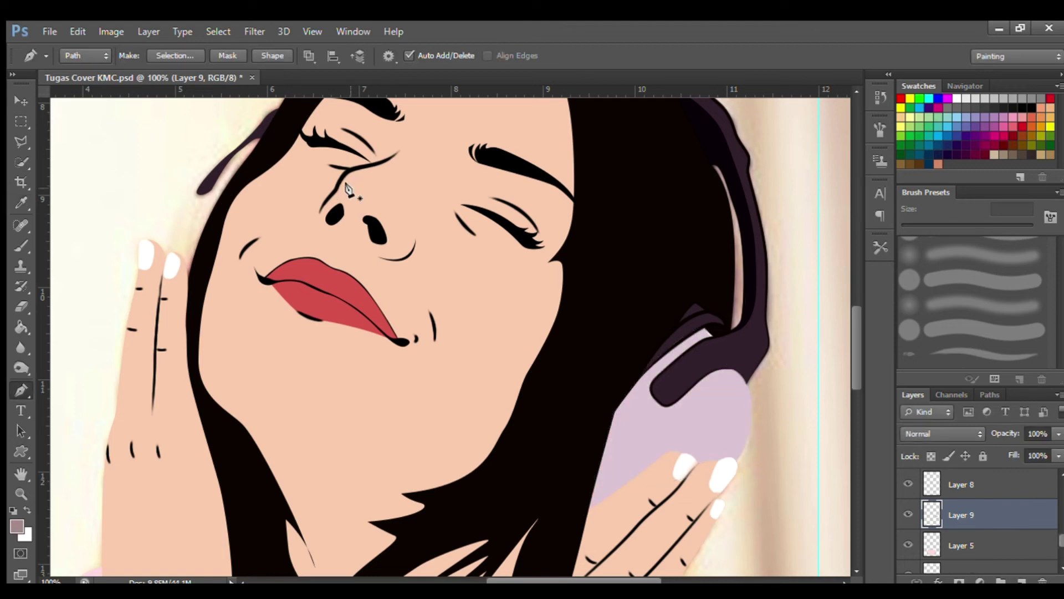
{"action": "key", "text": "b"}
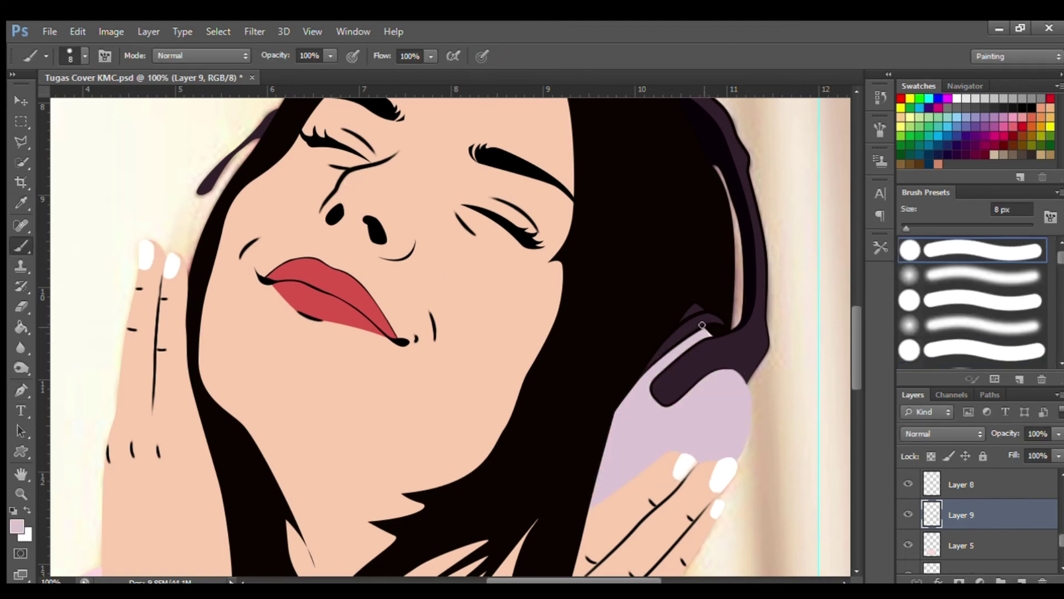
{"action": "left_click_drag", "start_coordinate": [552, 578], "coordinate": [498, 578]}
{"action": "left_click_drag", "start_coordinate": [857, 375], "coordinate": [856, 337]}
Trace the far ear cup, fill it light purple, and clear the path
{"action": "key", "text": "p"}
{"action": "left_click", "coordinate": [440, 500]}
{"action": "left_click", "coordinate": [515, 343]}
{"action": "left_click_drag", "start_coordinate": [484, 361], "coordinate": [464, 372]}
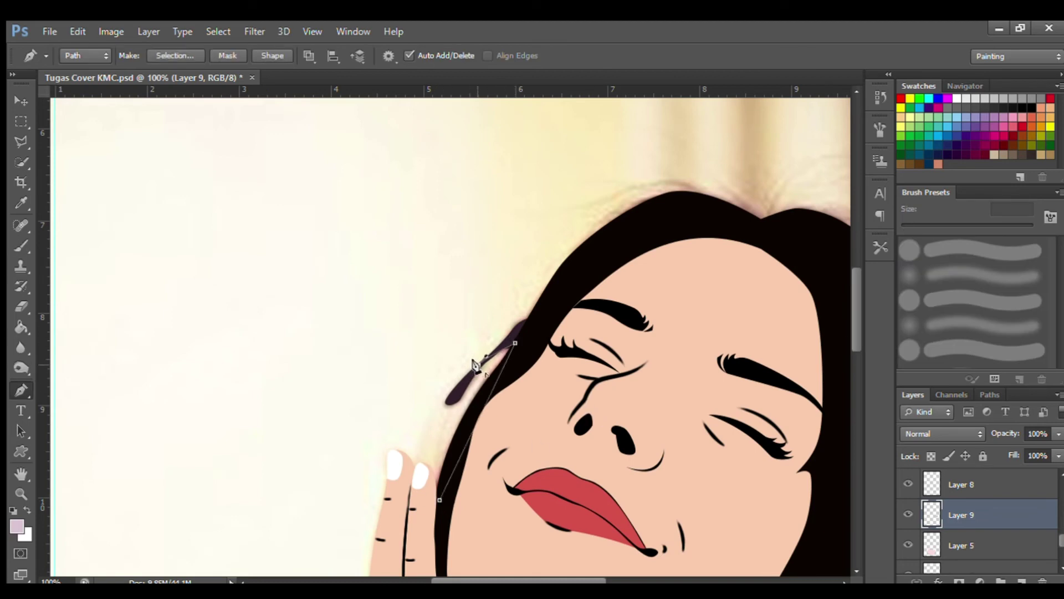
{"action": "left_click_drag", "start_coordinate": [410, 458], "coordinate": [383, 539]}
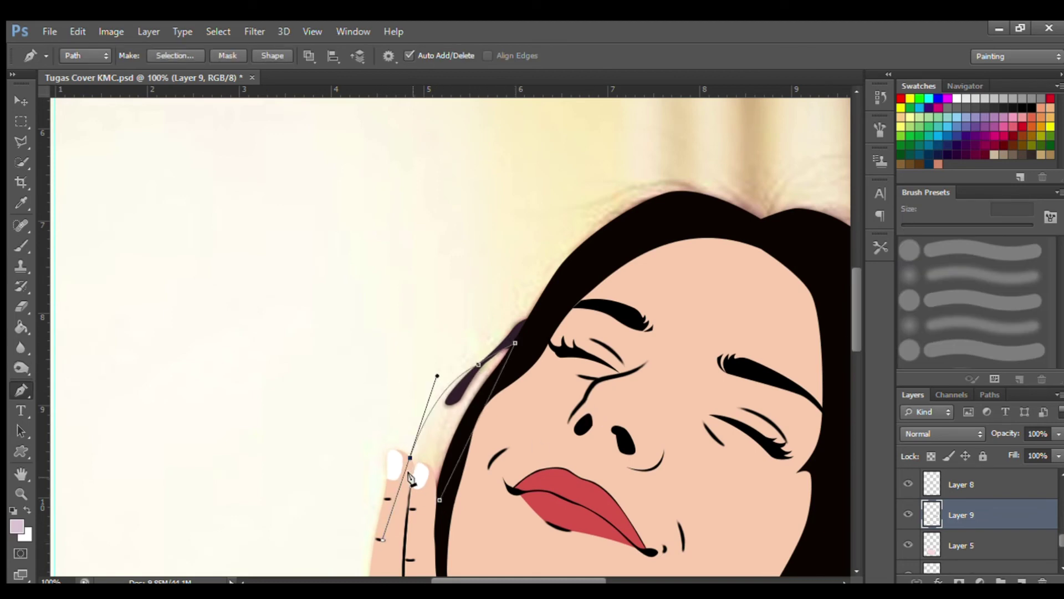
{"action": "key", "text": "ctrl+Return"}
{"action": "key", "text": "alt+BackSpace"}
{"action": "key", "text": "ctrl+0"}
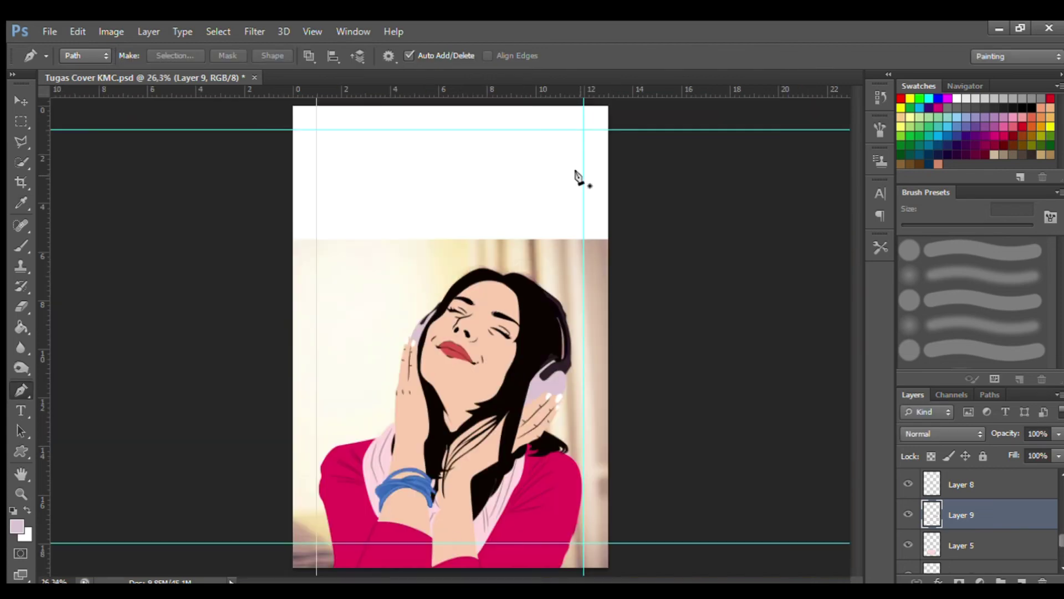
Hide the Referensi photo and fill a new Layer 10 above Background with light blue
{"action": "scroll", "coordinate": [976, 526], "scroll_direction": "down", "scroll_amount": 3}
{"action": "left_click", "coordinate": [909, 497]}
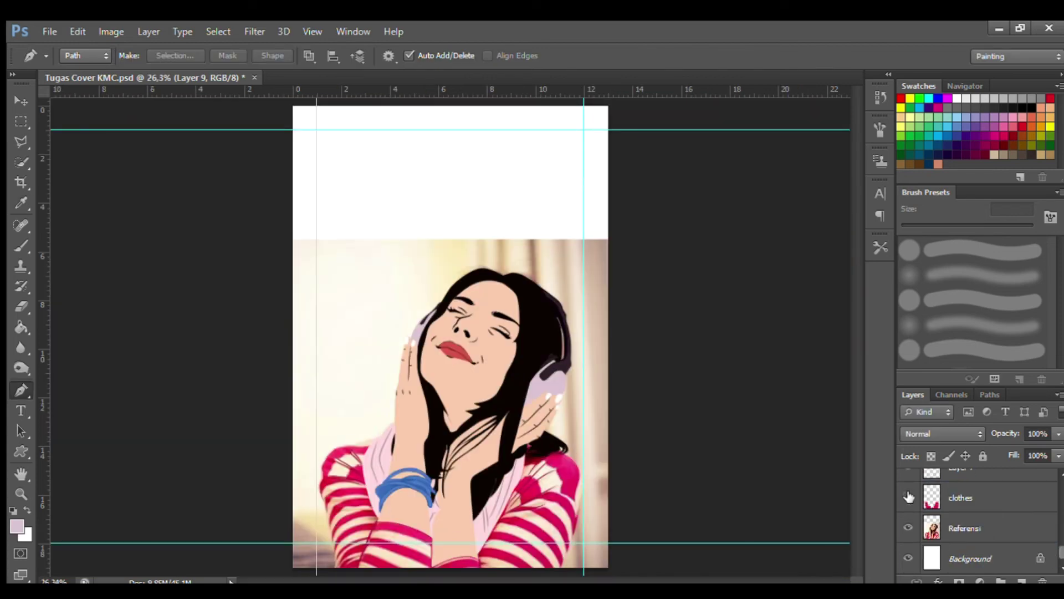
{"action": "left_click", "coordinate": [910, 528]}
{"action": "left_click", "coordinate": [1041, 568]}
{"action": "left_click", "coordinate": [1022, 581]}
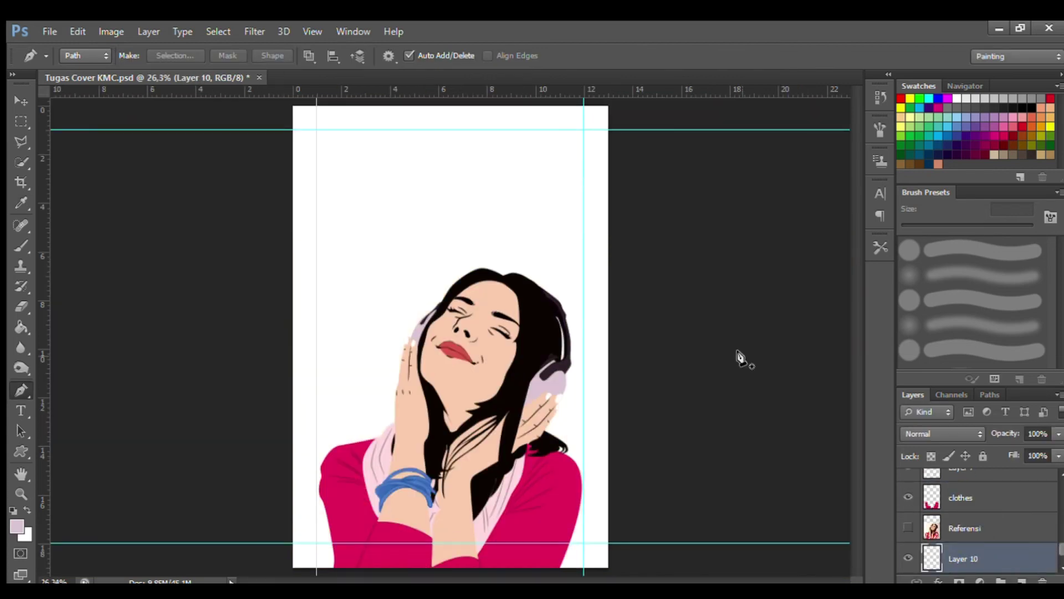
{"action": "key", "text": "g"}
{"action": "left_click", "coordinate": [416, 481], "text": "alt"}
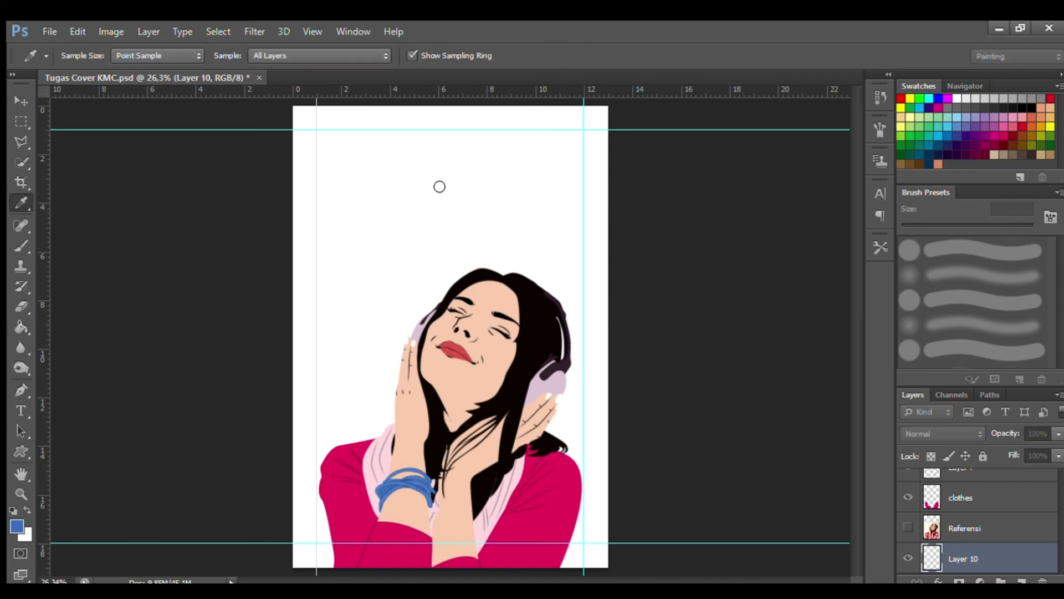
{"action": "left_click", "coordinate": [508, 155]}
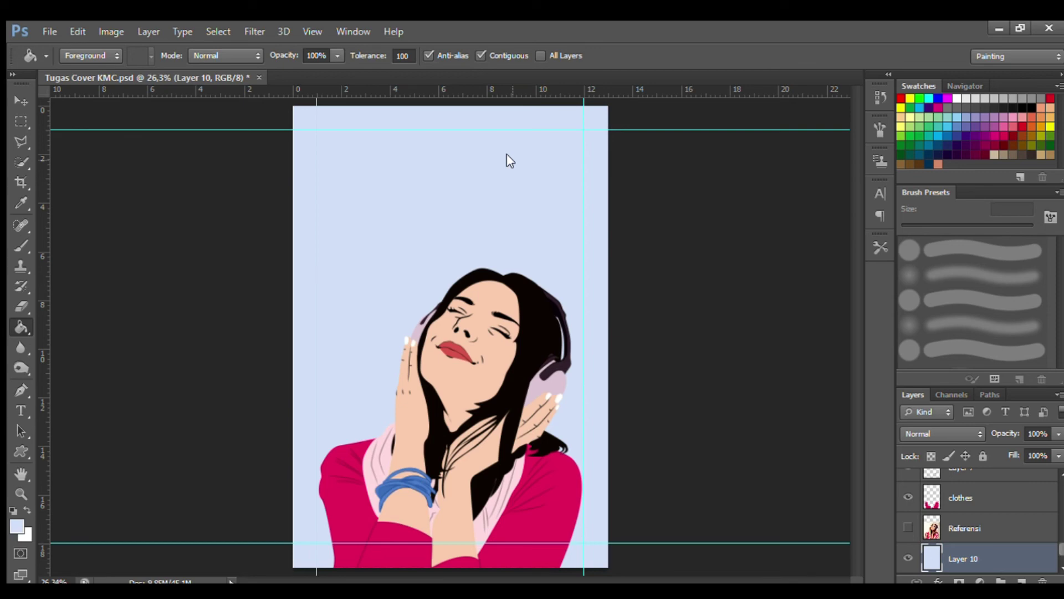
{"action": "key", "text": "t"}
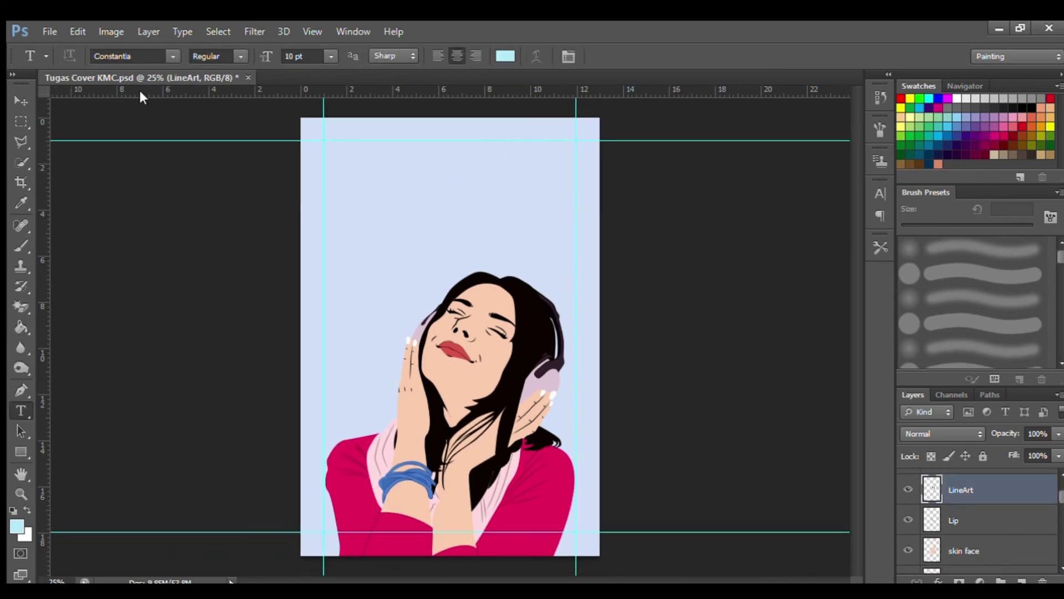
Add a top text box reading 'Mencintaimu' in gold Great Vibes 30 pt
{"action": "mouse_move", "coordinate": [324, 140]}
{"action": "left_mouse_down"}
{"action": "mouse_move", "coordinate": [482, 209]}
{"action": "mouse_move", "coordinate": [577, 194]}
{"action": "left_mouse_up"}
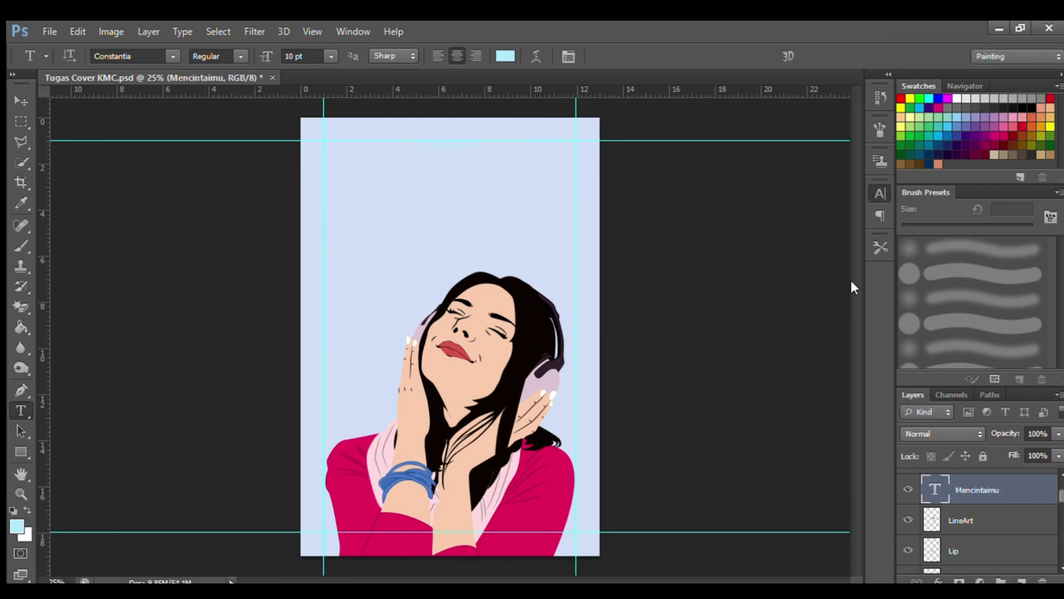
{"action": "key", "text": "i"}
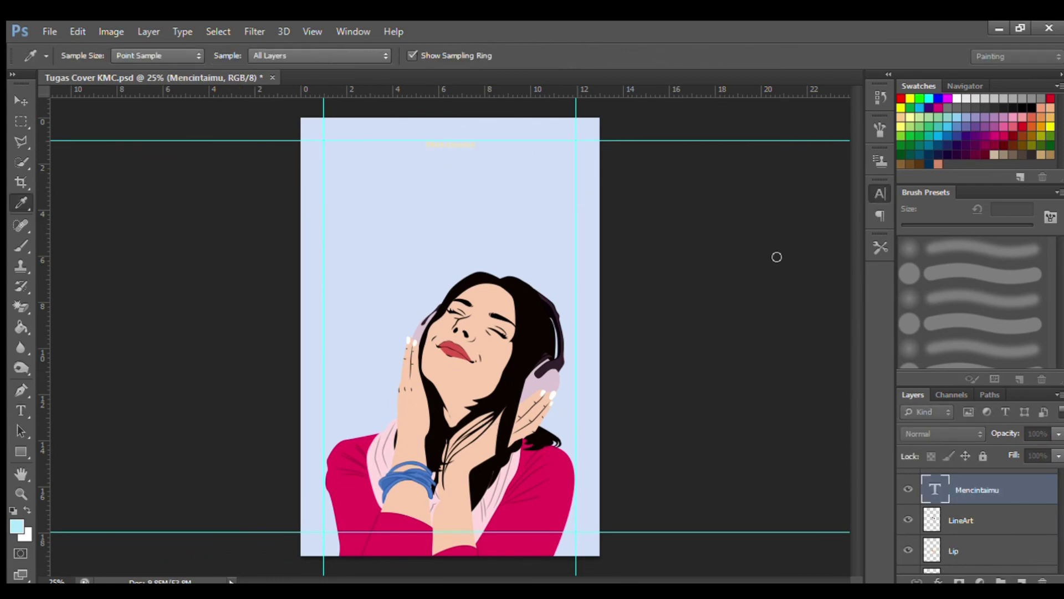
{"action": "key", "text": "t"}
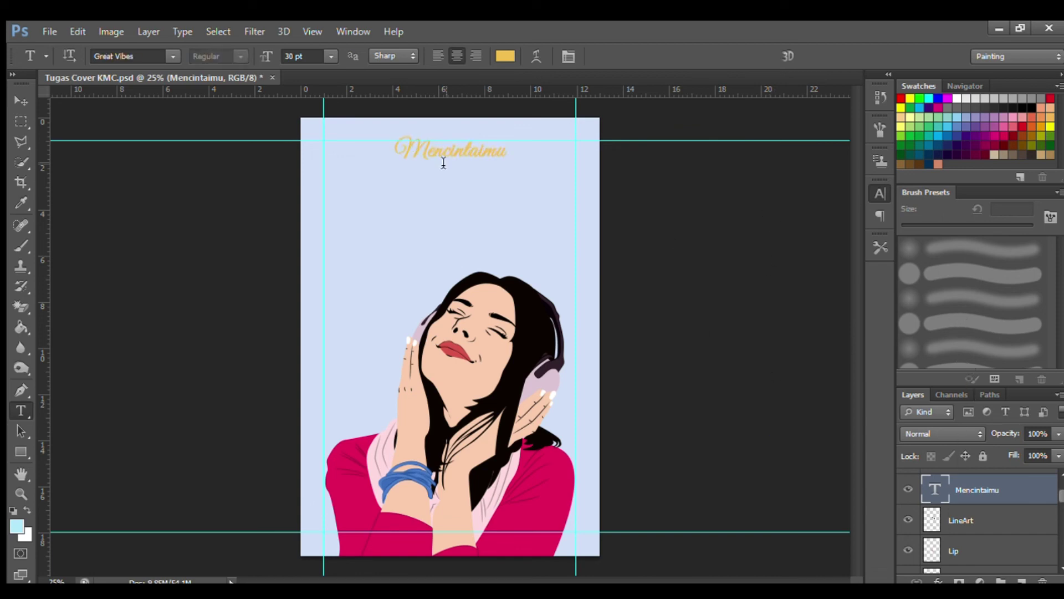
{"action": "key", "text": "i"}
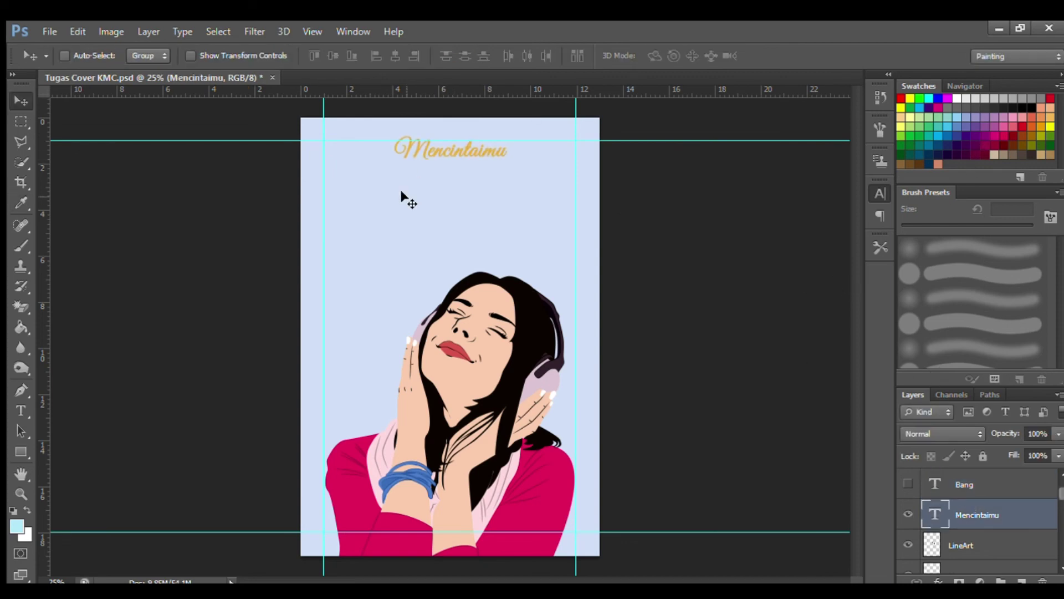
Enlarge the 'Mencintaimu' title and reposition it on the cover
{"action": "left_click_drag", "start_coordinate": [438, 153], "coordinate": [377, 169]}
{"action": "key", "text": "ctrl+t"}
{"action": "left_click_drag", "start_coordinate": [520, 211], "coordinate": [527, 221]}
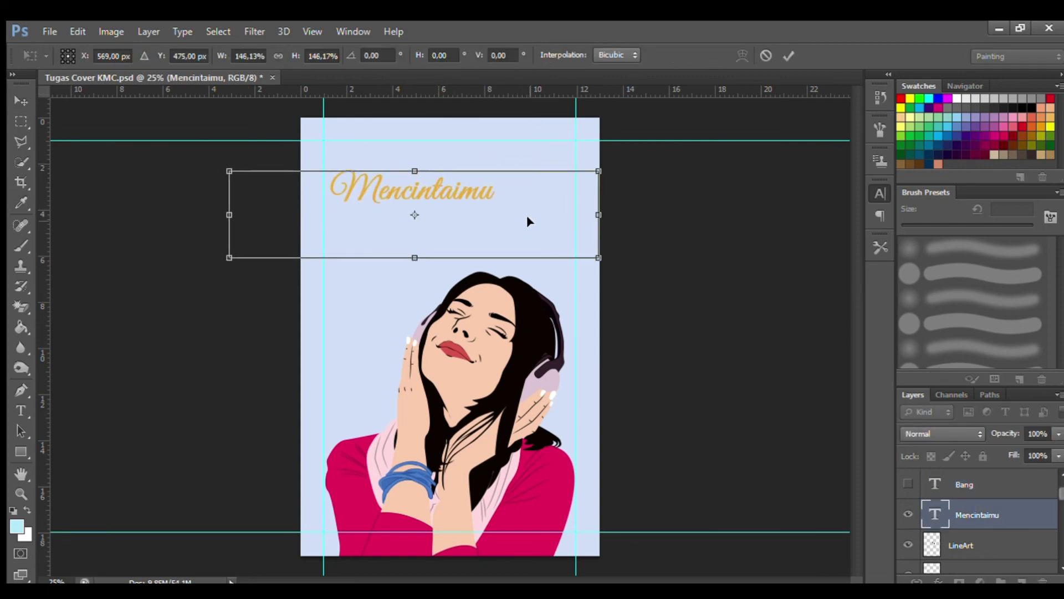
{"action": "key", "text": "Return"}
{"action": "left_click_drag", "start_coordinate": [435, 192], "coordinate": [447, 202]}
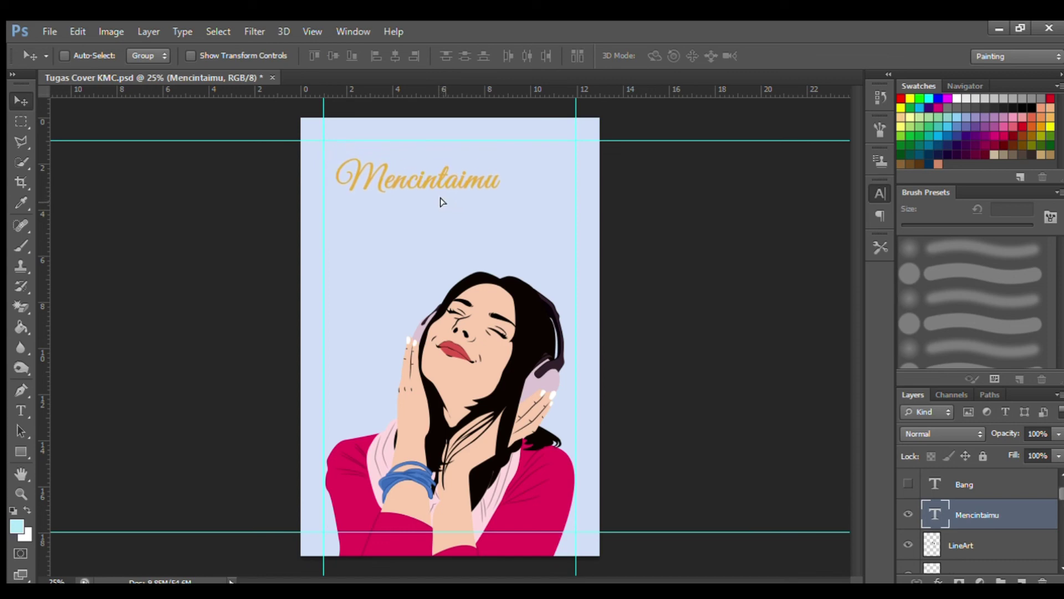
Add 'di' and 'Udara' text layers and colour them dark purple
{"action": "key", "text": "t"}
{"action": "left_click_drag", "start_coordinate": [352, 203], "coordinate": [422, 255]}
{"action": "type", "text": "di"}
{"action": "left_click_drag", "start_coordinate": [353, 255], "coordinate": [558, 280]}
{"action": "type", "text": "Udara"}
{"action": "scroll", "coordinate": [987, 499], "scroll_direction": "up", "scroll_amount": 2}
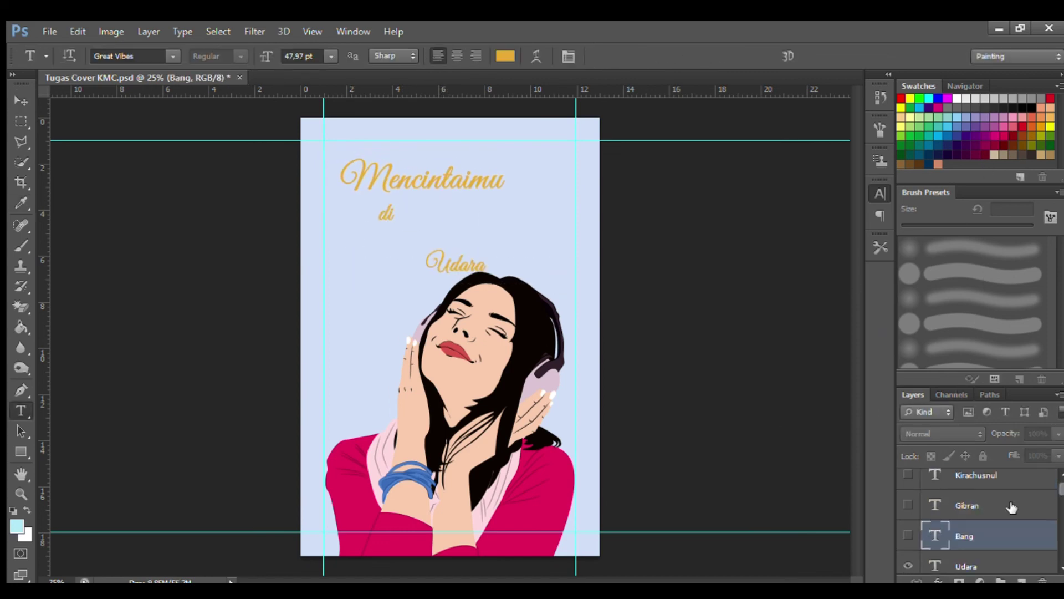
{"action": "left_click", "coordinate": [986, 505]}
{"action": "scroll", "coordinate": [976, 499], "scroll_direction": "down", "scroll_amount": 3}
{"action": "left_click", "coordinate": [976, 484]}
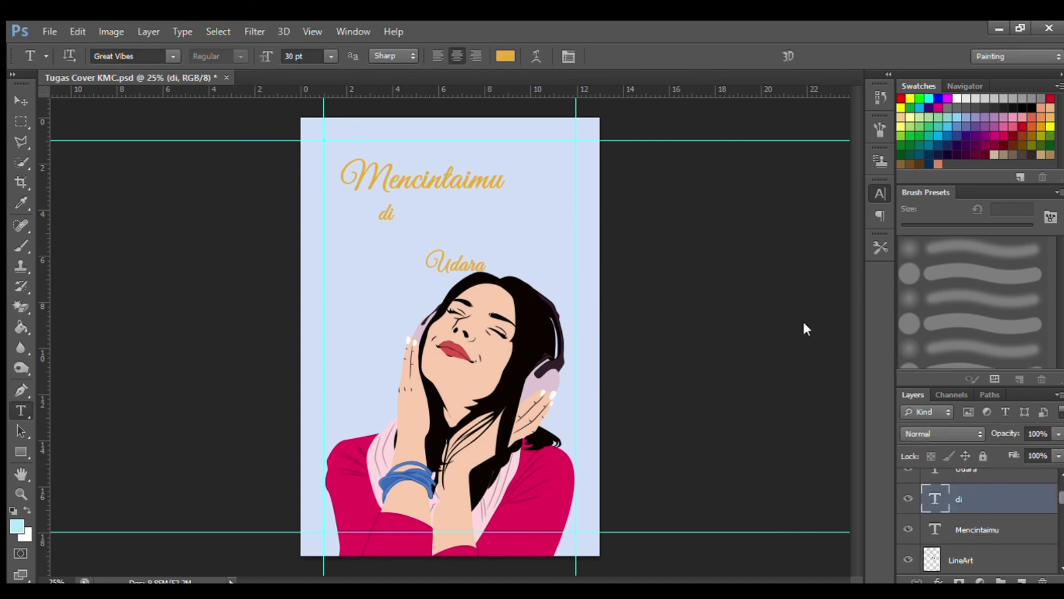
{"action": "left_click", "coordinate": [386, 214]}
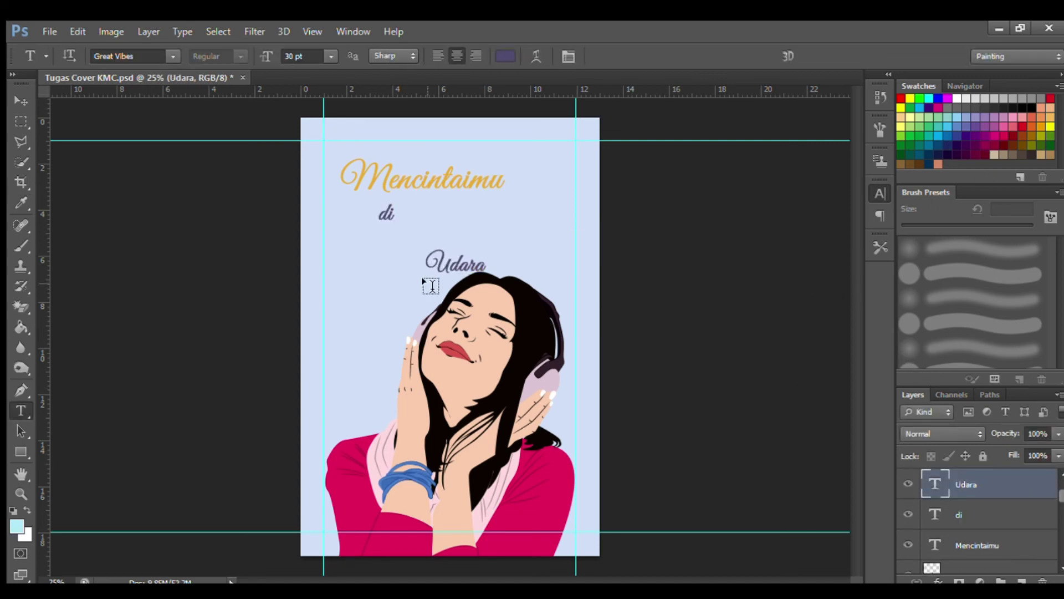
Move 'Udara' under 'di' and narrow the 'Mencintaimu' text box
{"action": "key", "text": "v"}
{"action": "left_click_drag", "start_coordinate": [438, 264], "coordinate": [408, 250]}
{"action": "key", "text": "t"}
{"action": "left_click_drag", "start_coordinate": [527, 262], "coordinate": [463, 263]}
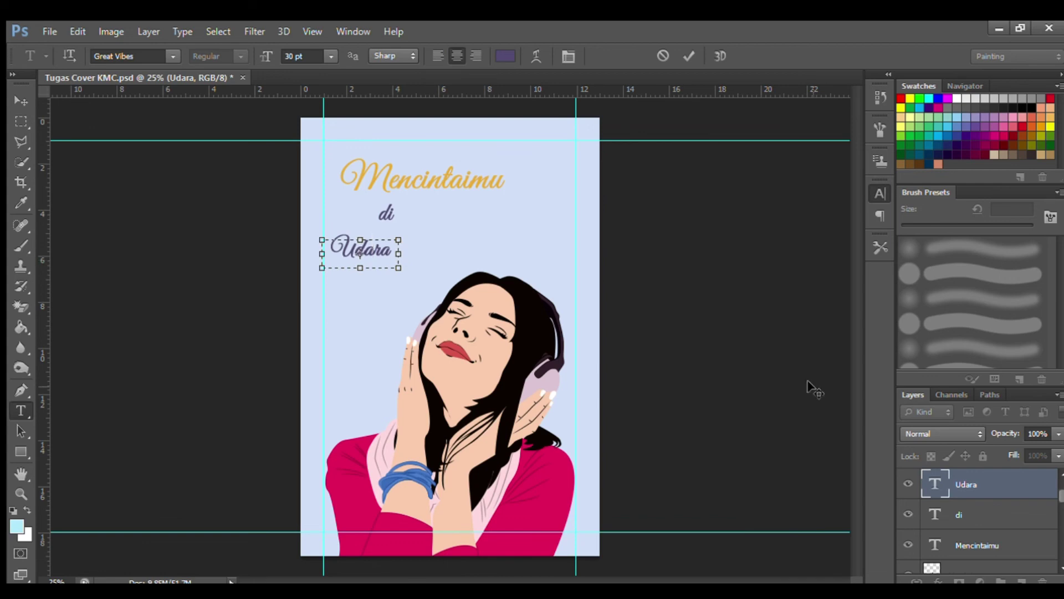
{"action": "left_click", "coordinate": [976, 514]}
{"action": "left_click", "coordinate": [976, 545]}
{"action": "mouse_move", "coordinate": [522, 213]}
{"action": "left_mouse_down"}
{"action": "mouse_move", "coordinate": [408, 202]}
{"action": "mouse_move", "coordinate": [510, 202]}
{"action": "left_mouse_up"}
{"action": "key", "text": "ctrl+Return"}
{"action": "key", "text": "v"}
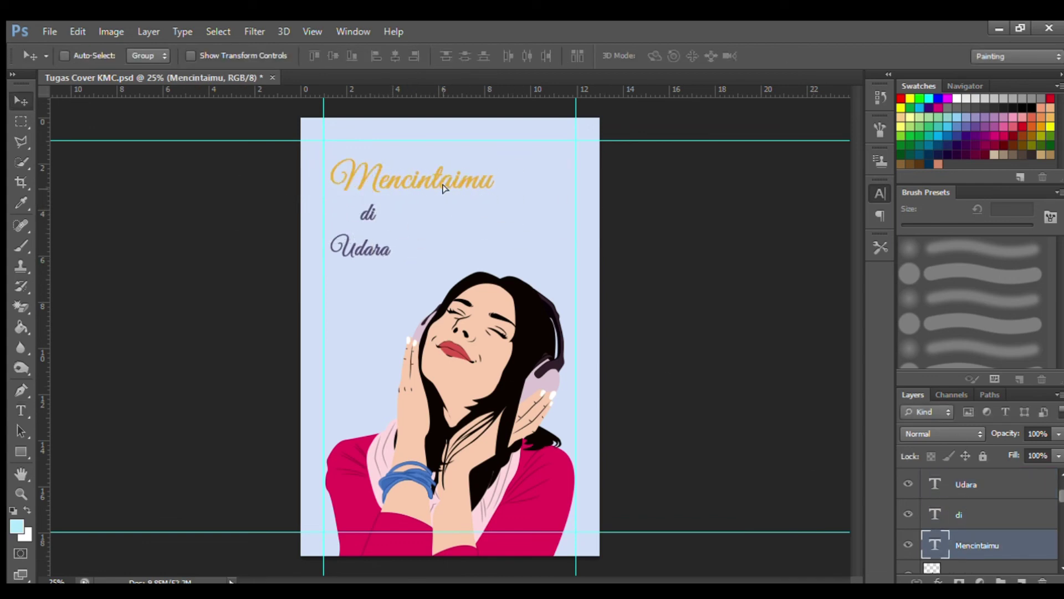
{"action": "key", "text": "alt+bracketright"}
Scale up 'di' and 'Udara', placing 'Udara' beside the smaller 'di'
{"action": "key", "text": "ctrl+t"}
{"action": "mouse_move", "coordinate": [384, 223]}
{"action": "left_mouse_down"}
{"action": "mouse_move", "coordinate": [410, 253]}
{"action": "mouse_move", "coordinate": [435, 216]}
{"action": "mouse_move", "coordinate": [557, 280]}
{"action": "left_mouse_up"}
{"action": "key", "text": "Return"}
{"action": "left_click", "coordinate": [976, 484]}
{"action": "key", "text": "ctrl+t"}
{"action": "key", "text": "Return"}
{"action": "left_click_drag", "start_coordinate": [438, 233], "coordinate": [459, 265]}
{"action": "key", "text": "alt+bracketleft"}
Shift 'di' and 'Mencintaimu' into place, trying then cancelling a -8° tilt on 'Udara'
{"action": "left_click_drag", "start_coordinate": [388, 228], "coordinate": [360, 211]}
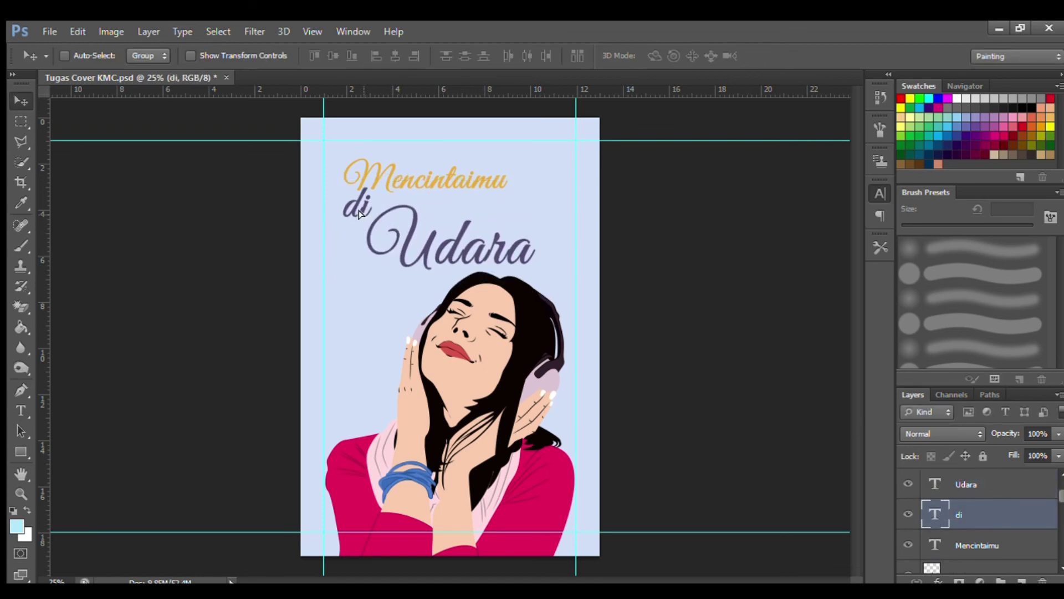
{"action": "key", "text": "alt+bracketleft"}
{"action": "mouse_move", "coordinate": [418, 182]}
{"action": "left_mouse_down"}
{"action": "mouse_move", "coordinate": [434, 181]}
{"action": "mouse_move", "coordinate": [405, 170]}
{"action": "left_mouse_up"}
{"action": "left_click", "coordinate": [976, 484]}
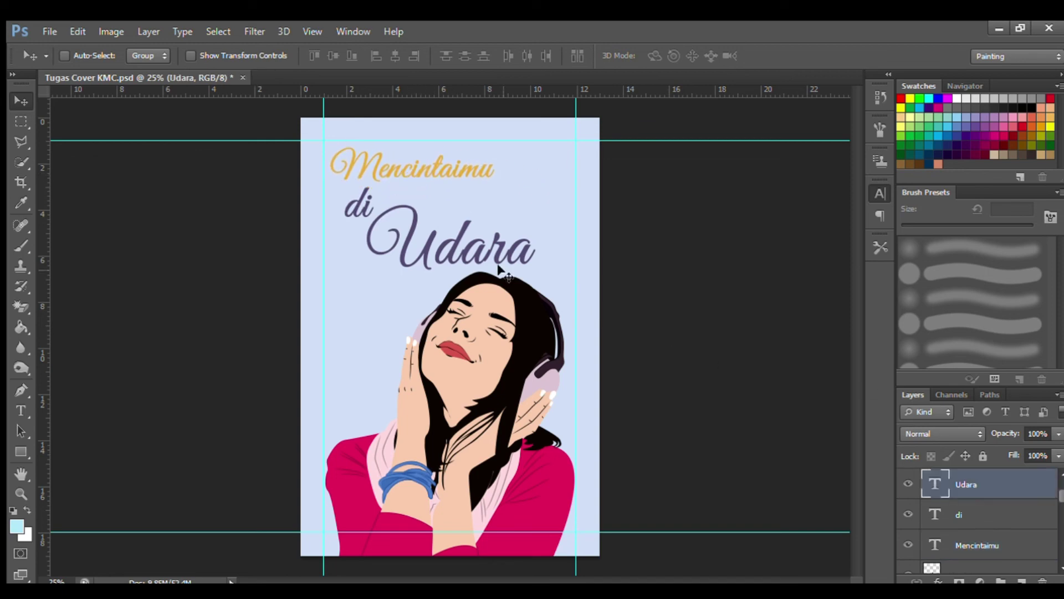
{"action": "left_click_drag", "start_coordinate": [518, 369], "coordinate": [532, 360]}
{"action": "key", "text": "alt+bracketleft"}
{"action": "key", "text": "alt+bracketright"}
{"action": "key", "text": "ctrl+t"}
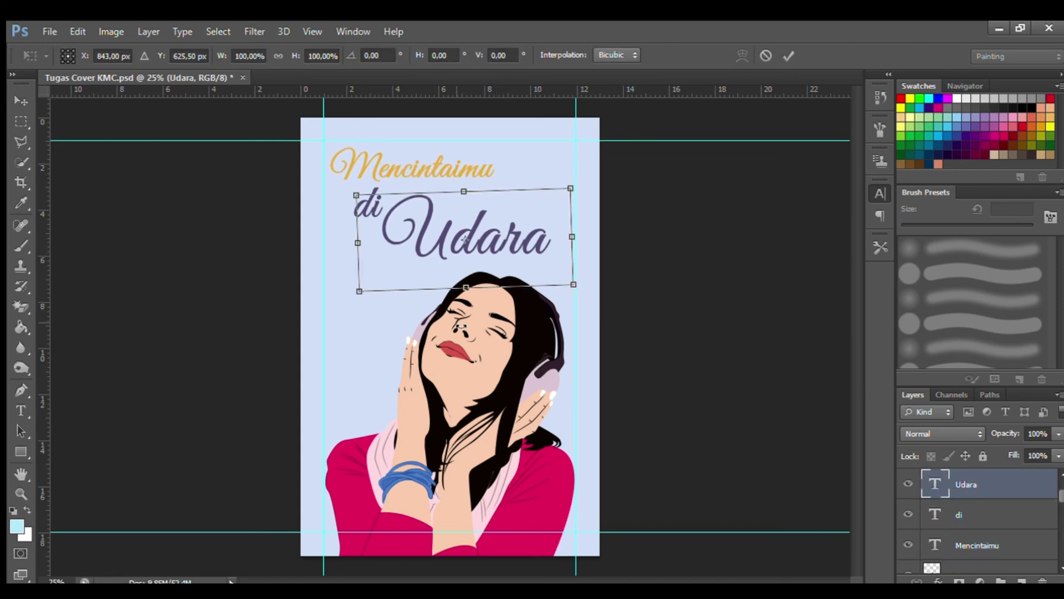
{"action": "left_click_drag", "start_coordinate": [427, 291], "coordinate": [455, 276]}
{"action": "key", "text": "Escape"}
Place 'di' left of 'Udara', lower 'Mencintaimu', and reveal the author name layer
{"action": "key", "text": "alt+bracketleft"}
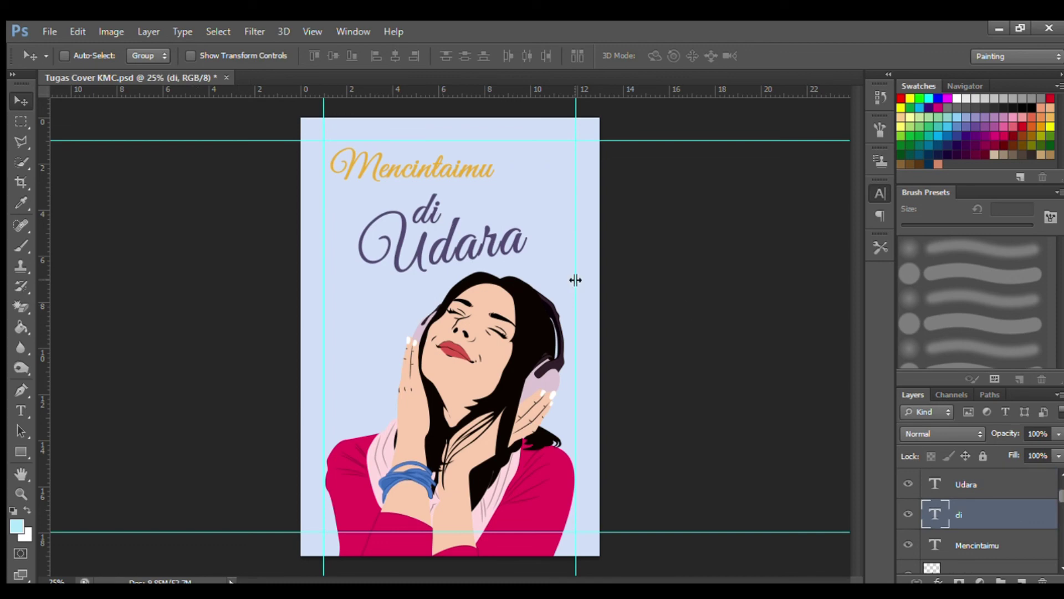
{"action": "mouse_move", "coordinate": [379, 235]}
{"action": "left_mouse_down"}
{"action": "mouse_move", "coordinate": [353, 217]}
{"action": "mouse_move", "coordinate": [424, 208]}
{"action": "mouse_move", "coordinate": [383, 239]}
{"action": "mouse_move", "coordinate": [370, 205]}
{"action": "mouse_move", "coordinate": [423, 216]}
{"action": "left_mouse_up"}
{"action": "key", "text": "ctrl+t"}
{"action": "key", "text": "Escape"}
{"action": "key", "text": "alt+bracketleft"}
{"action": "key", "text": "ctrl+t"}
{"action": "key", "text": "Escape"}
{"action": "left_click_drag", "start_coordinate": [427, 164], "coordinate": [428, 188]}
{"action": "key", "text": "ctrl+t"}
{"action": "key", "text": "Escape"}
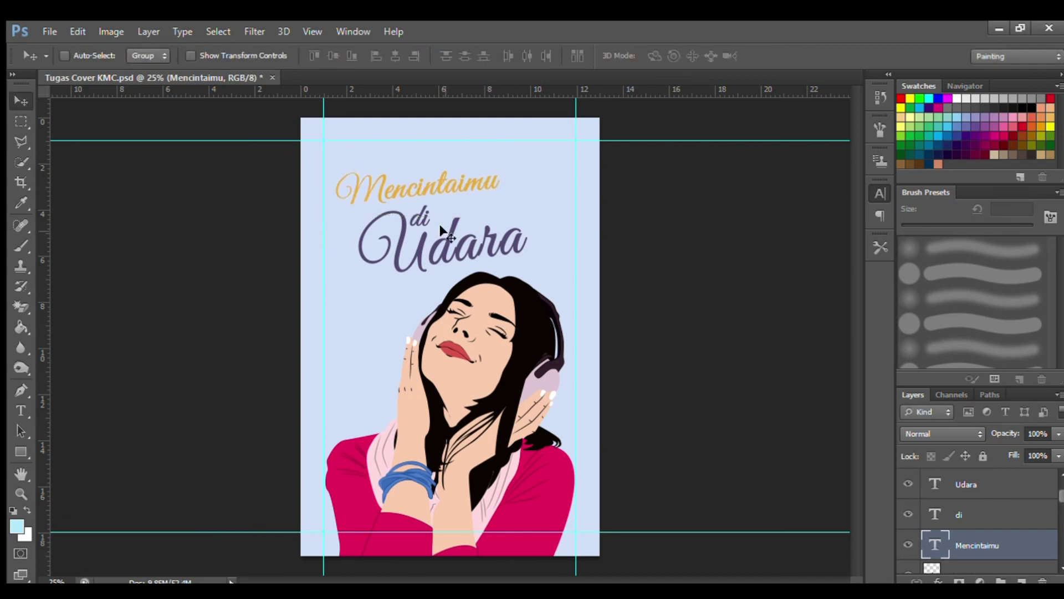
{"action": "scroll", "coordinate": [1060, 485], "scroll_direction": "down", "scroll_amount": 3}
{"action": "left_click", "coordinate": [908, 484]}
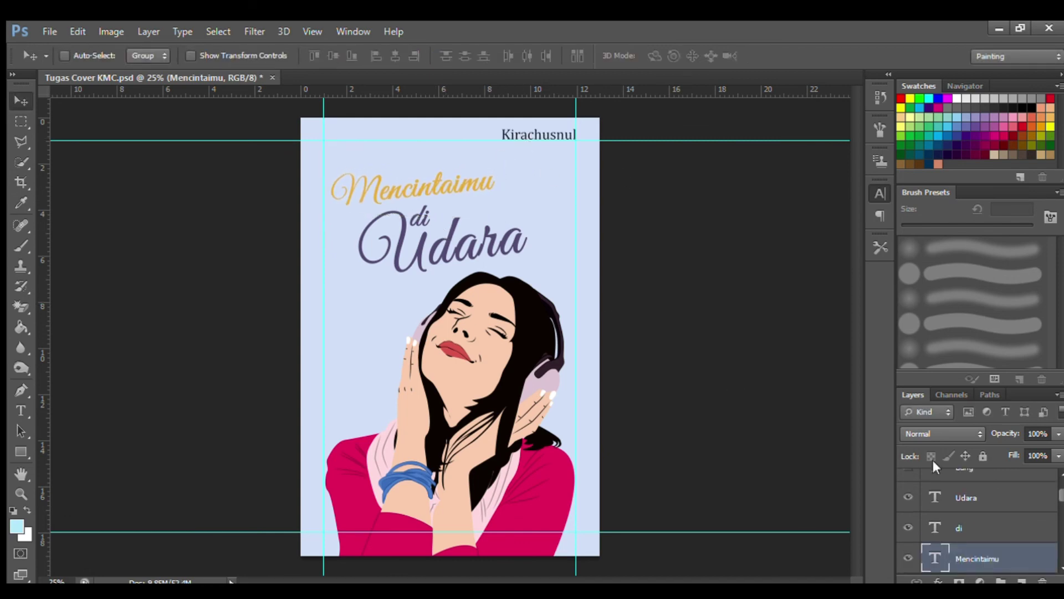
Switch the 'Mencintaimu' and 'Udara' text to a bold brush-script font
{"action": "left_click", "coordinate": [976, 482]}
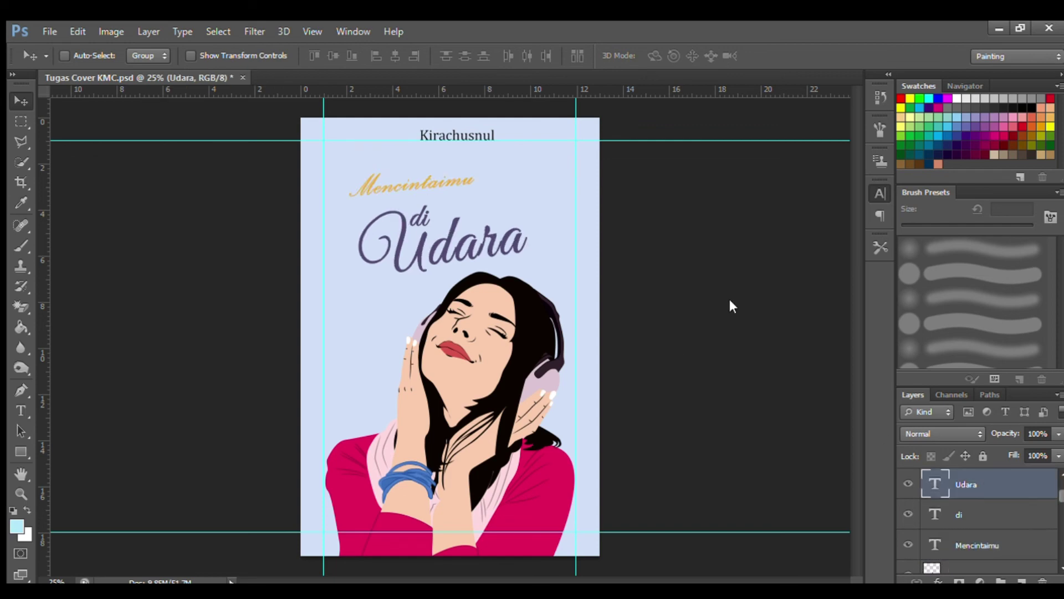
{"action": "key", "text": "alt+bracketleft"}
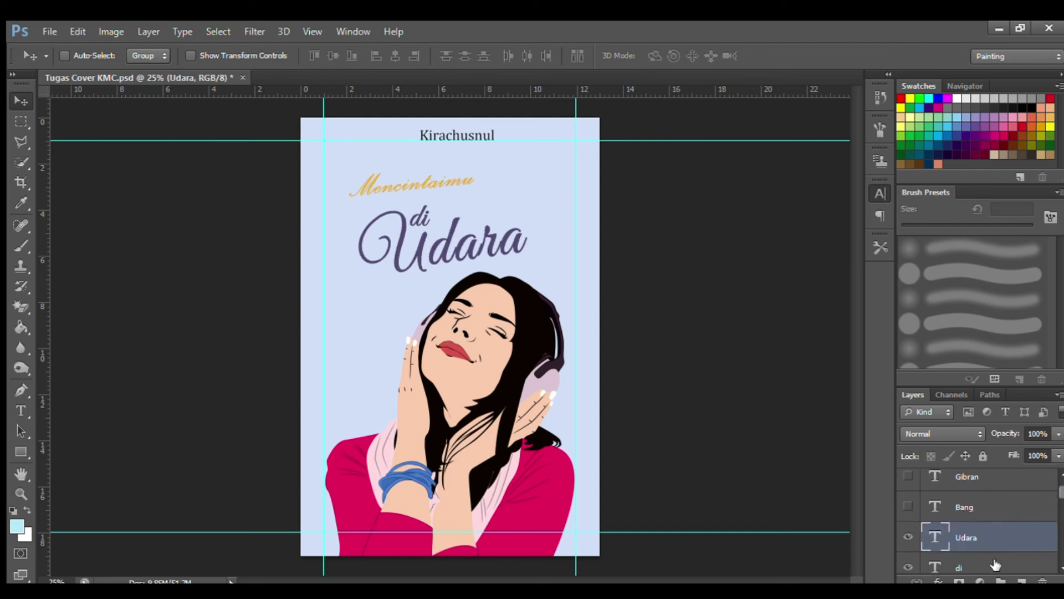
{"action": "key", "text": "alt+bracketleft"}
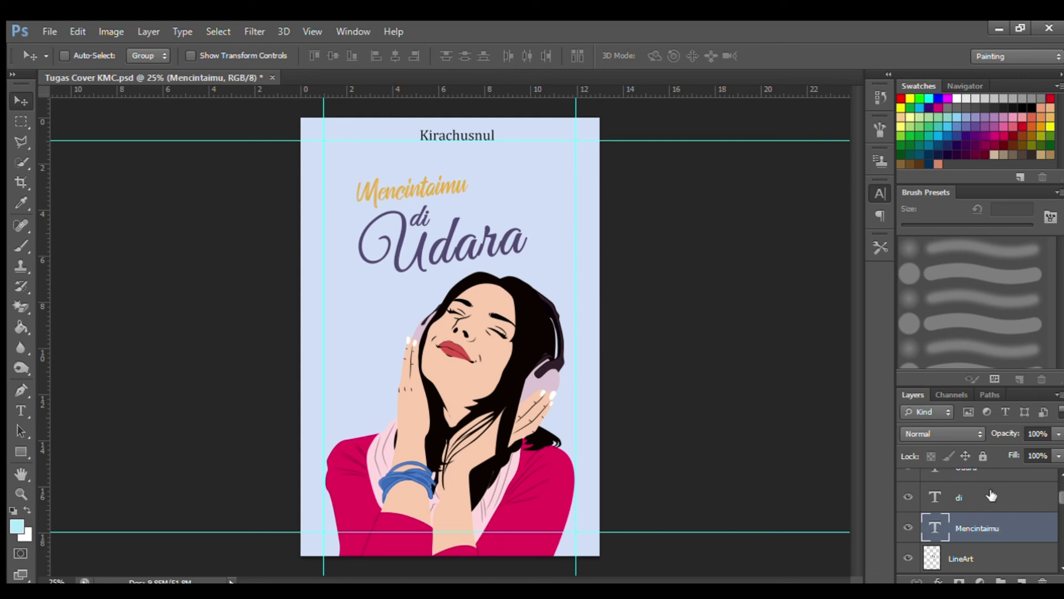
{"action": "key", "text": "alt+bracketright"}
{"action": "key", "text": "alt+bracketright"}
{"action": "key", "text": "ctrl+t"}
{"action": "key", "text": "Return"}
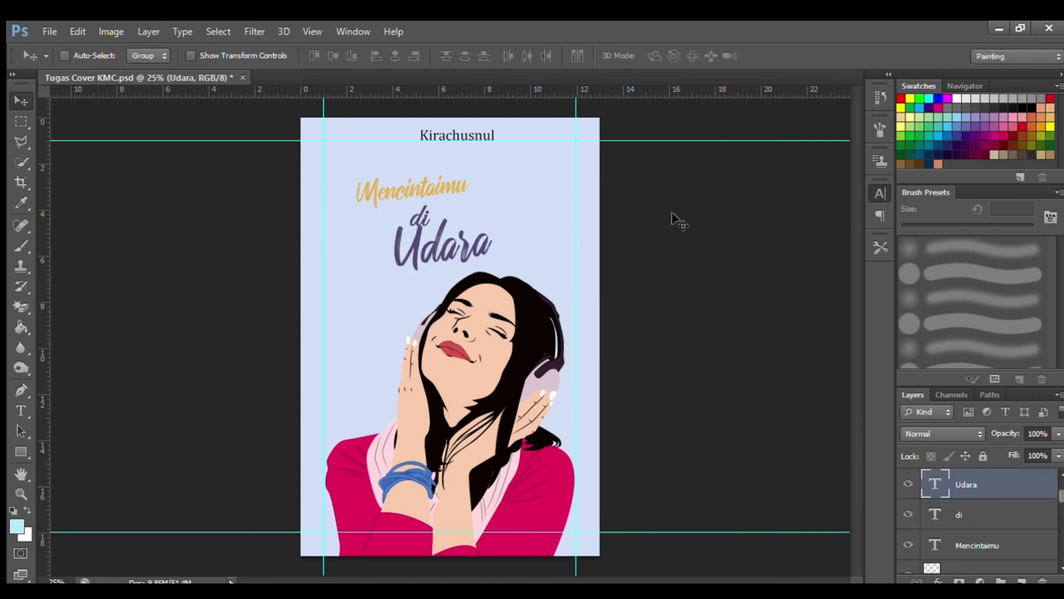
Enlarge 'Udara' and 'Mencintaimu', moving 'Udara' up and right
{"action": "key", "text": "ctrl+t"}
{"action": "key", "text": "Return"}
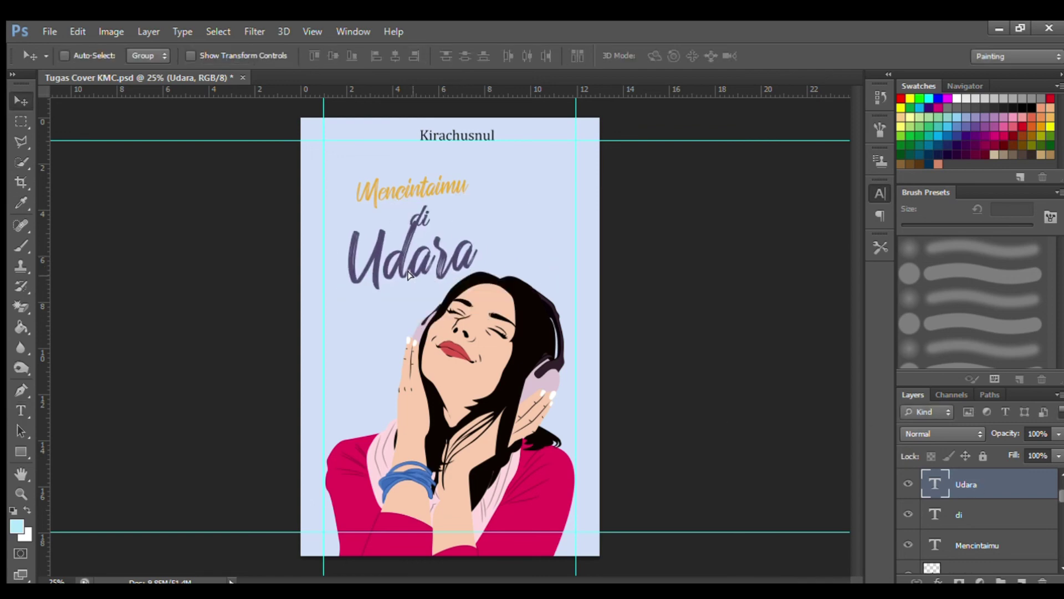
{"action": "left_click_drag", "start_coordinate": [409, 276], "coordinate": [472, 263]}
{"action": "left_click", "coordinate": [399, 221], "text": "ctrl"}
{"action": "left_click", "coordinate": [1019, 549]}
{"action": "key", "text": "ctrl+t"}
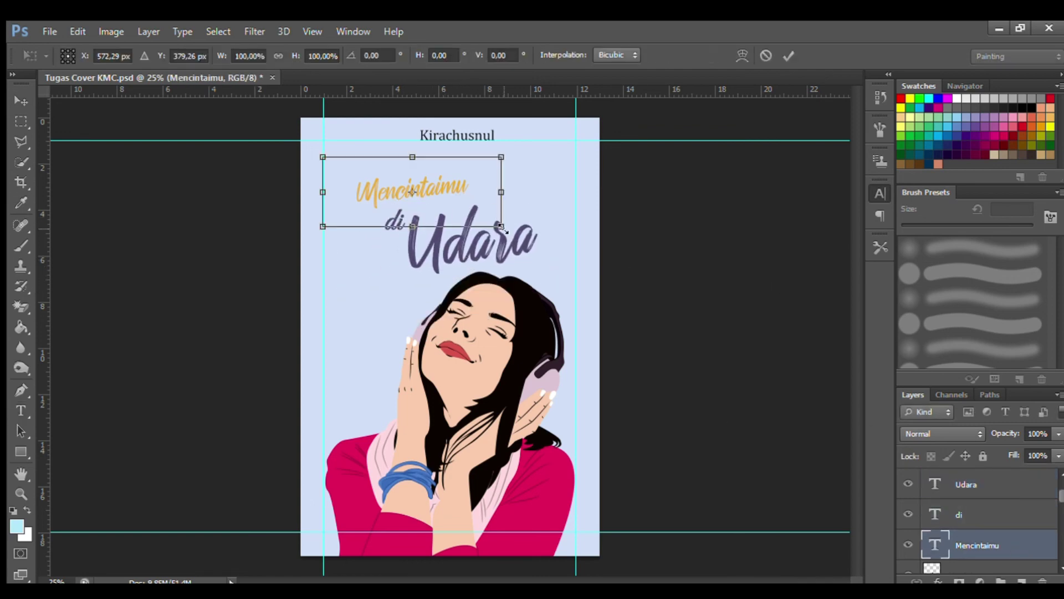
{"action": "left_click_drag", "start_coordinate": [531, 200], "coordinate": [539, 240]}
{"action": "key", "text": "Return"}
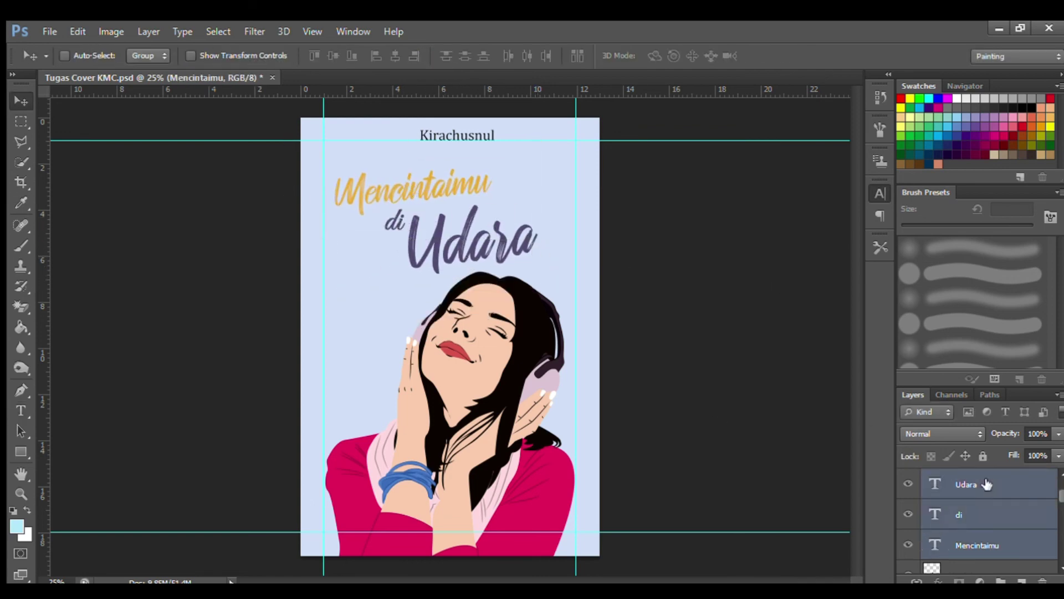
Nudge the author name down slightly and hide the guides
{"action": "scroll", "coordinate": [975, 516], "scroll_direction": "up", "scroll_amount": 3}
{"action": "left_click", "coordinate": [1018, 485]}
{"action": "key", "text": "shift+Down"}
{"action": "key", "text": "shift+Down"}
{"action": "key", "text": "shift+Down"}
{"action": "key", "text": "ctrl+semicolon"}
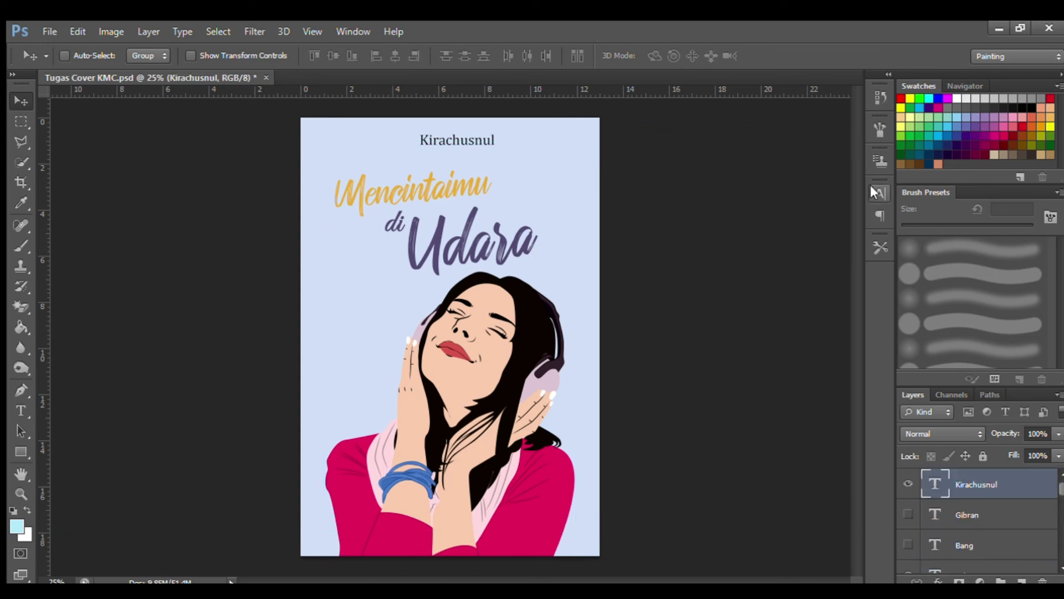